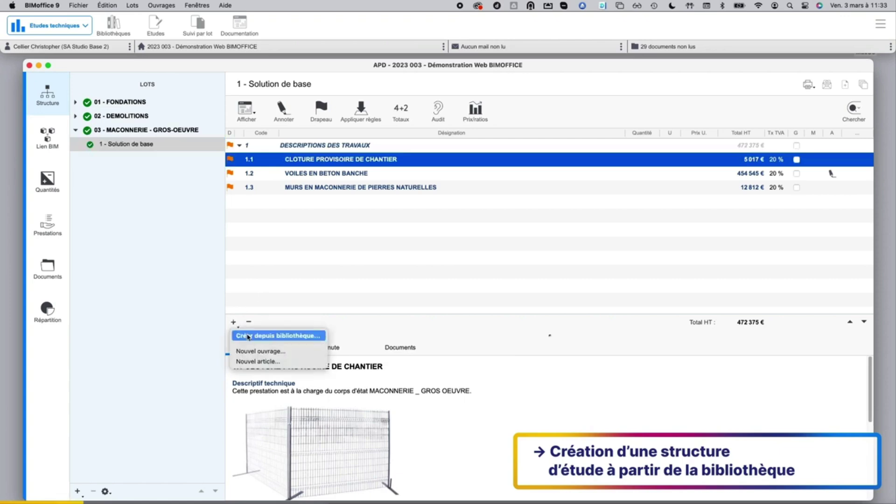
- Add the library item CLOTURE PROVISOIRE EXTERIEURE (04.2.4.1) and its article 04.2.4.1.1 under section 1.1 CLOTURE PROVISOIRE DE CHANTIER
{"action": "left_click", "coordinate": [265, 335]}
{"action": "left_click", "coordinate": [614, 184]}
{"action": "left_click", "coordinate": [641, 199]}
{"action": "double_click", "coordinate": [641, 200]}
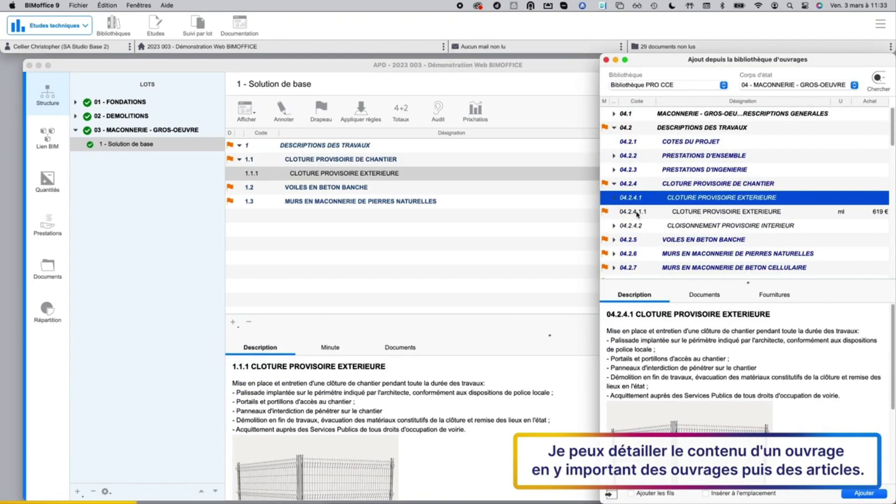
{"action": "double_click", "coordinate": [635, 211]}
- Set the quantity of article 1.1.1.1 CLOTURE PROVISOIRE EXTERIEURE to 125 ml and save it
{"action": "double_click", "coordinate": [604, 193]}
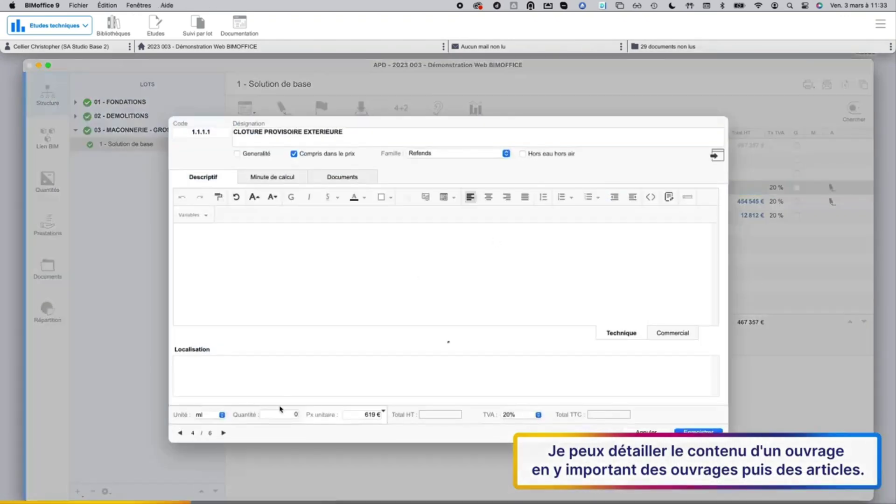
{"action": "type", "text": "125,"}
{"action": "key", "text": "Return"}
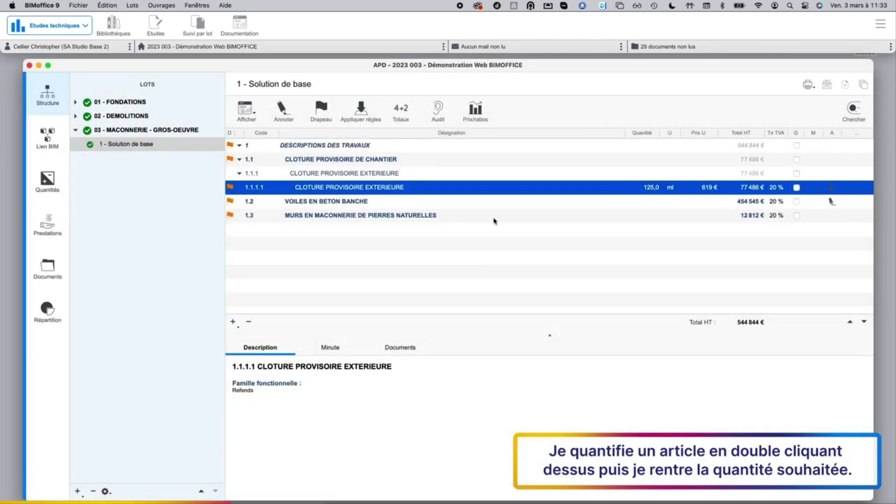
- Apply the average of several historical project prices as the unit price of article 1.1.1.1 CLOTURE PROVISOIRE EXTERIEURE
{"action": "left_click", "coordinate": [475, 110]}
{"action": "left_click_drag", "start_coordinate": [496, 163], "coordinate": [496, 180]}
{"action": "left_click", "coordinate": [406, 403]}
{"action": "left_click", "coordinate": [507, 432]}
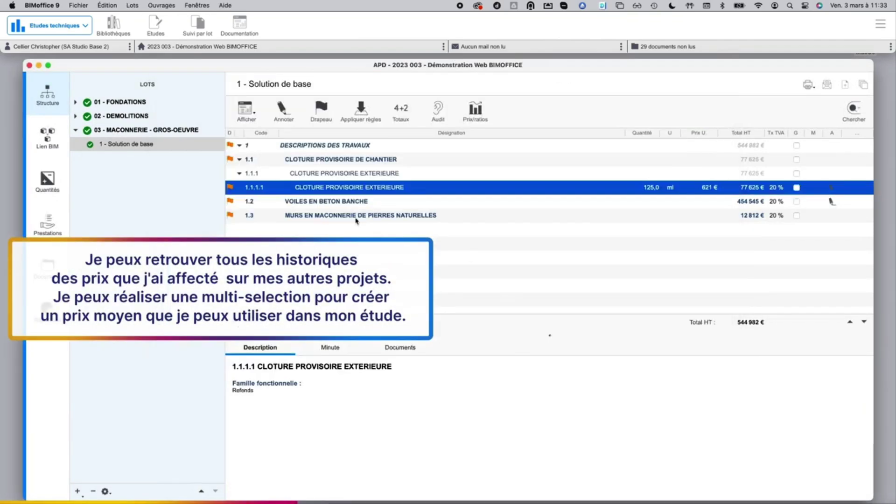
- Add the library item VOILES EN BETON BANCHÉ with its 15 cm and 22 cm façade wall articles under section 1.2 VOILES EN BETON BANCHE
{"action": "left_click", "coordinate": [299, 202]}
{"action": "left_click", "coordinate": [233, 322]}
{"action": "left_click", "coordinate": [615, 196]}
{"action": "left_click", "coordinate": [615, 210]}
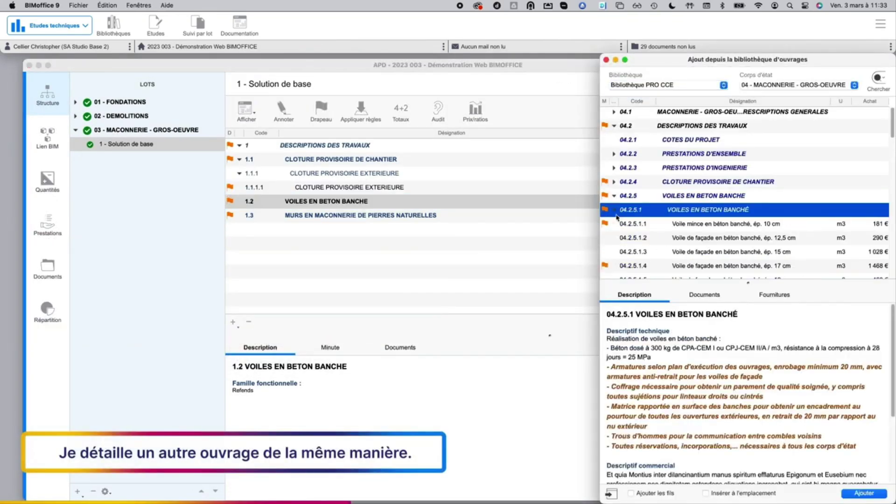
{"action": "left_click", "coordinate": [692, 253]}
{"action": "scroll", "coordinate": [707, 252], "scroll_direction": "down", "scroll_amount": 3}
{"action": "key", "text": "Return"}
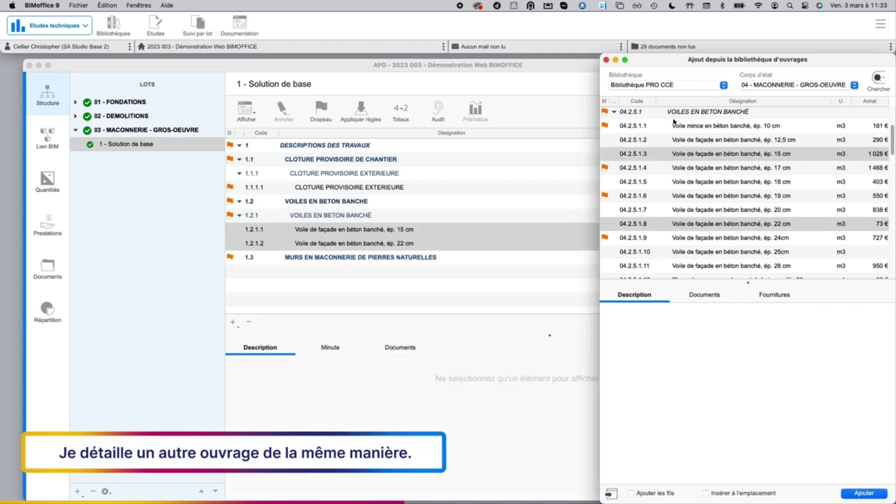
{"action": "left_click", "coordinate": [606, 60]}
- Set the quantities of the façade wall articles to 125 m3 for the 15 cm wall and 256 m3 for the 22 cm wall
{"action": "double_click", "coordinate": [373, 230]}
{"action": "left_click", "coordinate": [284, 415]}
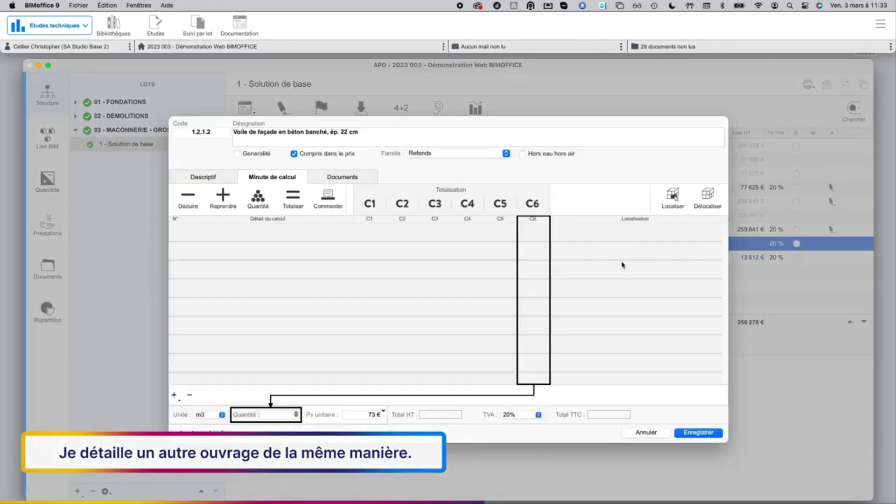
{"action": "type", "text": "25"}
{"action": "key", "text": "Return"}
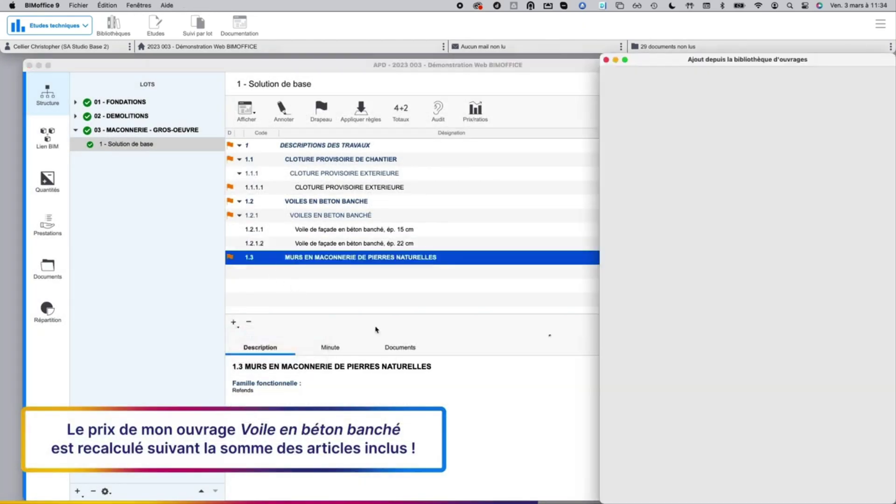
- Add MURS NEUFS EN MOELLONS NATURELS OU EN PIERRES with its 50 cm natural stone wall article under section 1.3, setting the quantity to 250 m2
{"action": "left_click", "coordinate": [615, 196]}
{"action": "left_click", "coordinate": [614, 224]}
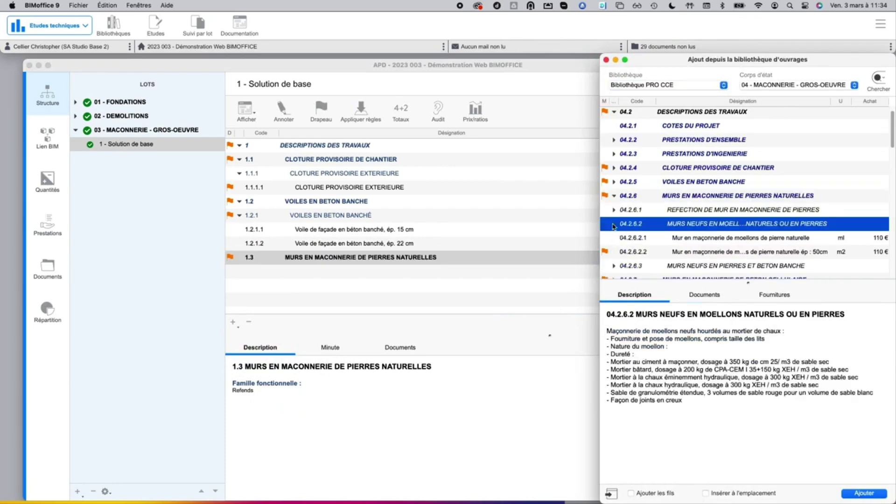
{"action": "left_click", "coordinate": [633, 252]}
{"action": "key", "text": "Return"}
{"action": "double_click", "coordinate": [327, 287]}
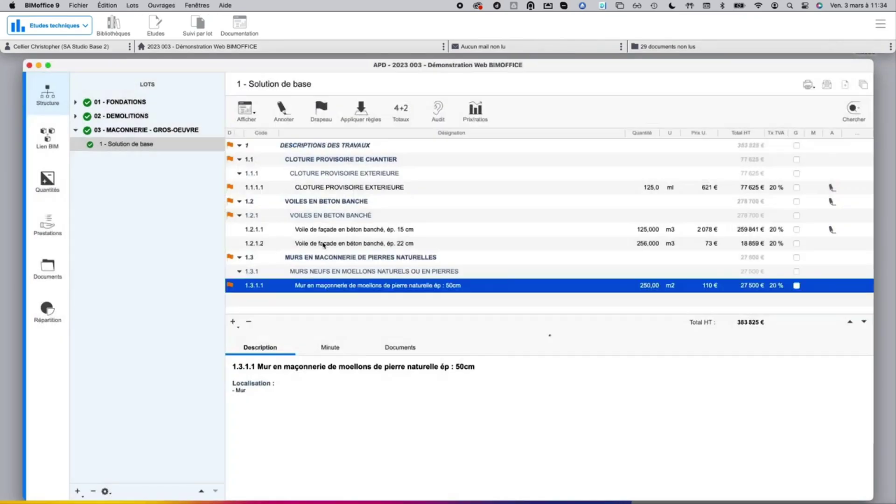
- Generate the Descriptif document for lot 03 - MACONNERIE - GROS-OEUVRE and update it with the current study structure
{"action": "left_click", "coordinate": [333, 271]}
{"action": "left_click", "coordinate": [46, 272]}
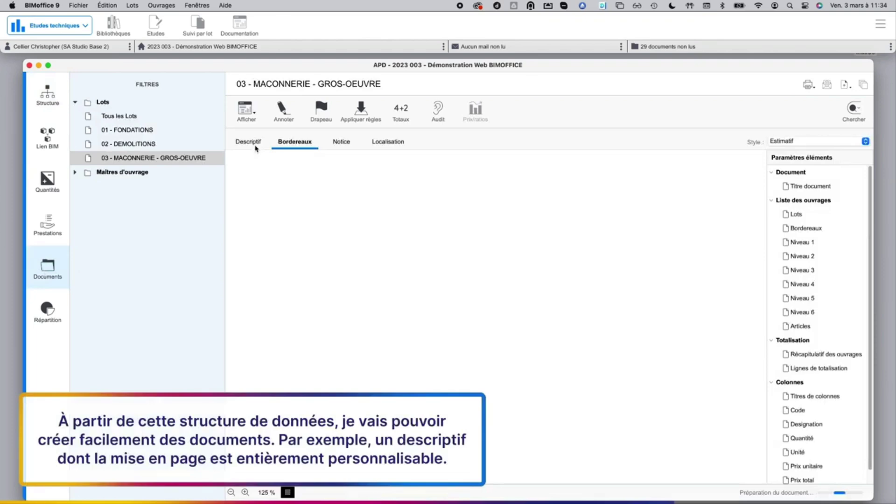
{"action": "left_click", "coordinate": [255, 148]}
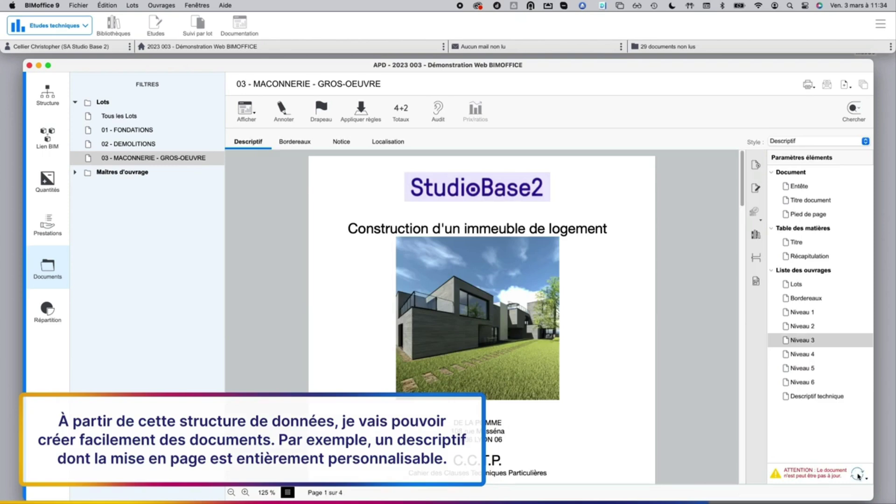
{"action": "left_click", "coordinate": [858, 475]}
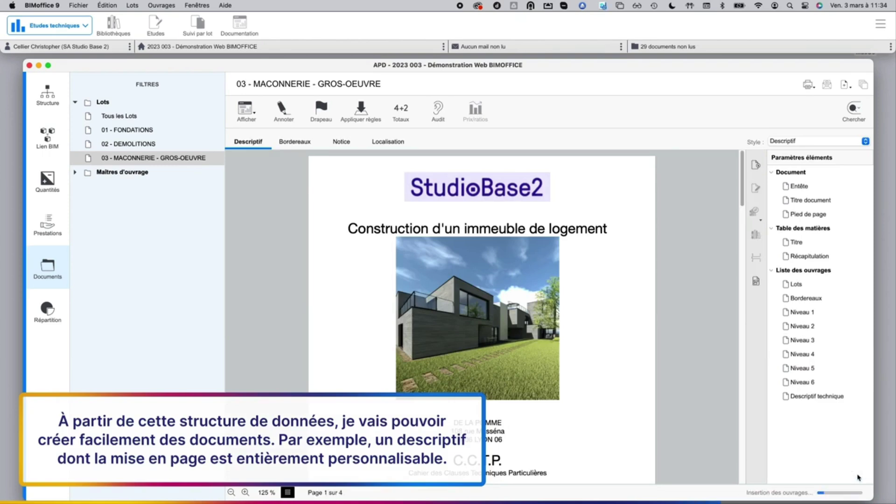
- Review the descriptive document from its work descriptions back to the summary and cover page, and display the Bordereaux document
{"action": "scroll", "coordinate": [614, 433], "scroll_direction": "down", "scroll_amount": 15}
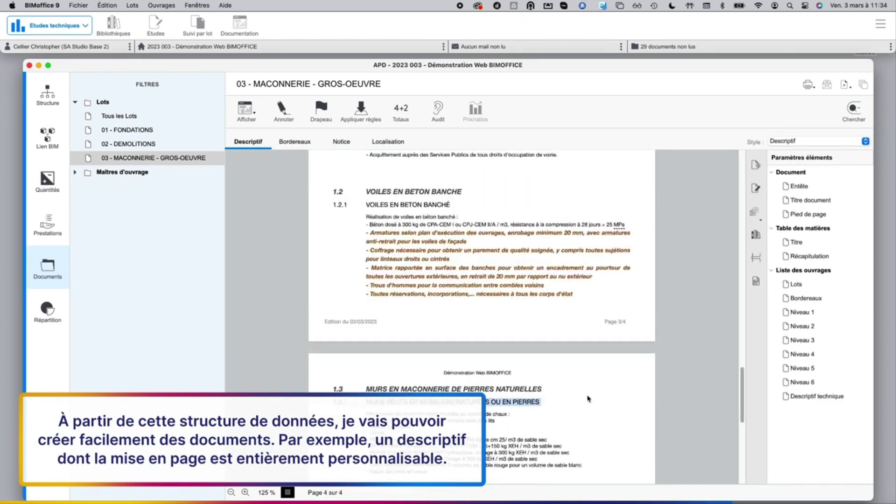
{"action": "scroll", "coordinate": [588, 399], "scroll_direction": "down", "scroll_amount": 3}
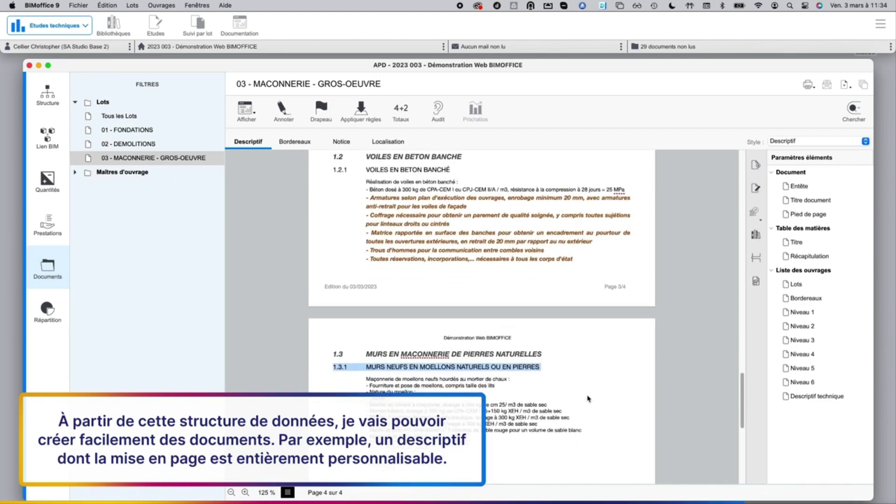
{"action": "scroll", "coordinate": [588, 399], "scroll_direction": "up", "scroll_amount": 10}
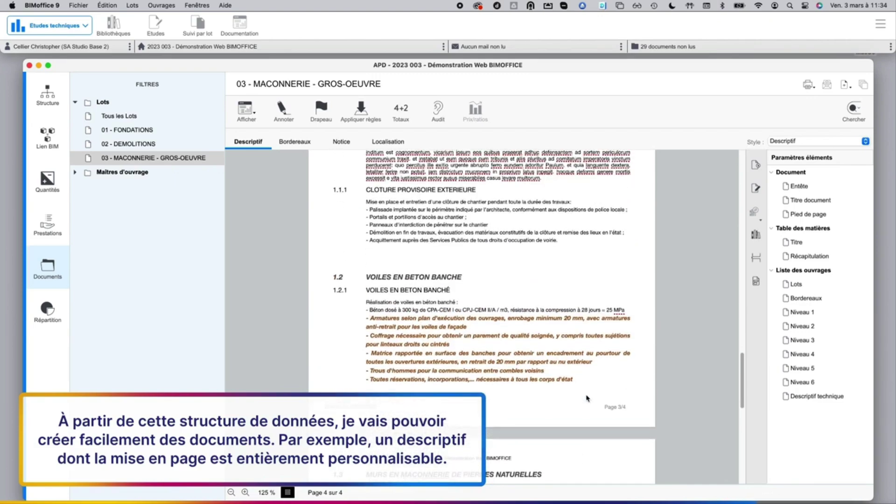
{"action": "scroll", "coordinate": [587, 399], "scroll_direction": "up", "scroll_amount": 10}
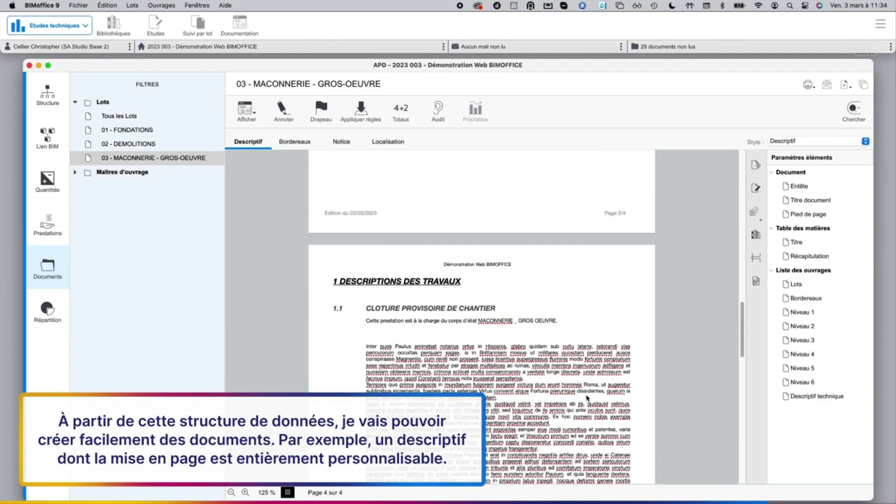
{"action": "scroll", "coordinate": [588, 398], "scroll_direction": "up", "scroll_amount": 15}
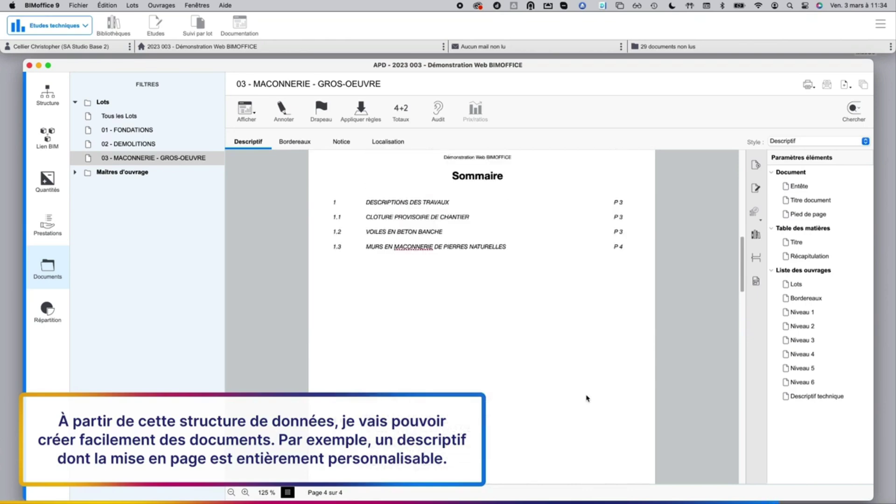
{"action": "scroll", "coordinate": [587, 398], "scroll_direction": "up", "scroll_amount": 15}
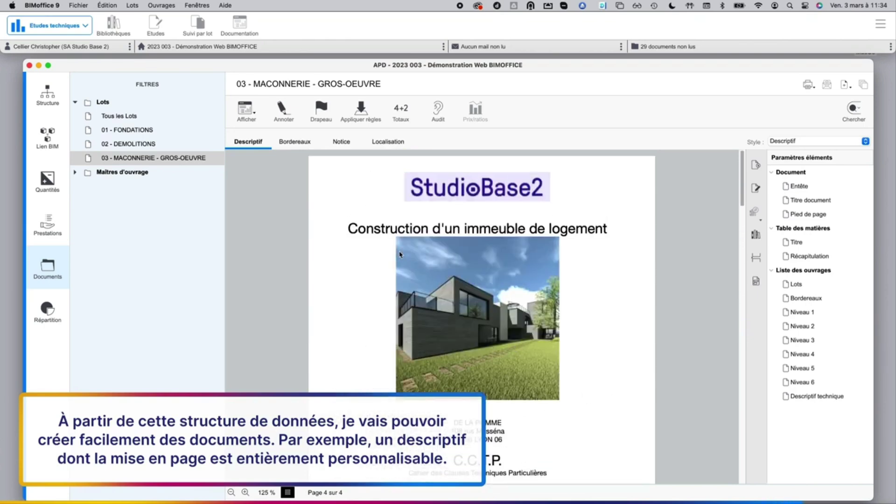
{"action": "left_click", "coordinate": [295, 142]}
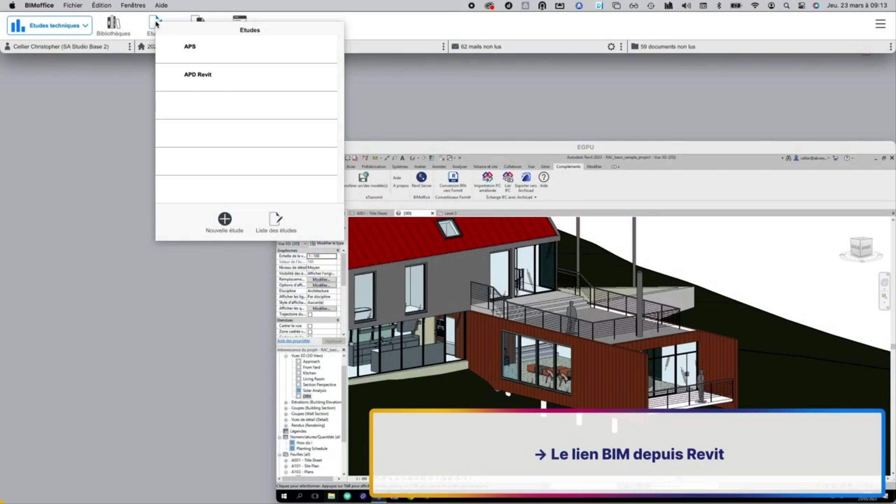
- Open the APD Revit study and associate the RAC_basic_sample_project model with it, using Revit as the CAD source
{"action": "left_click", "coordinate": [200, 79]}
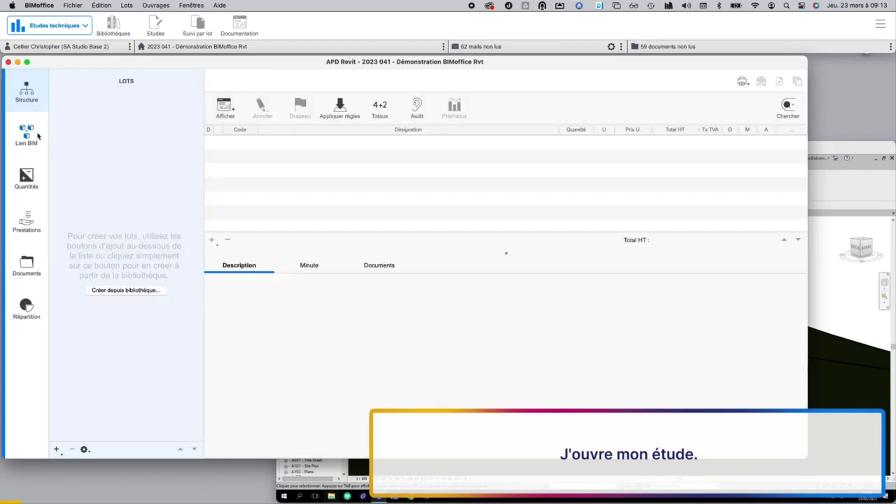
{"action": "left_click", "coordinate": [38, 136]}
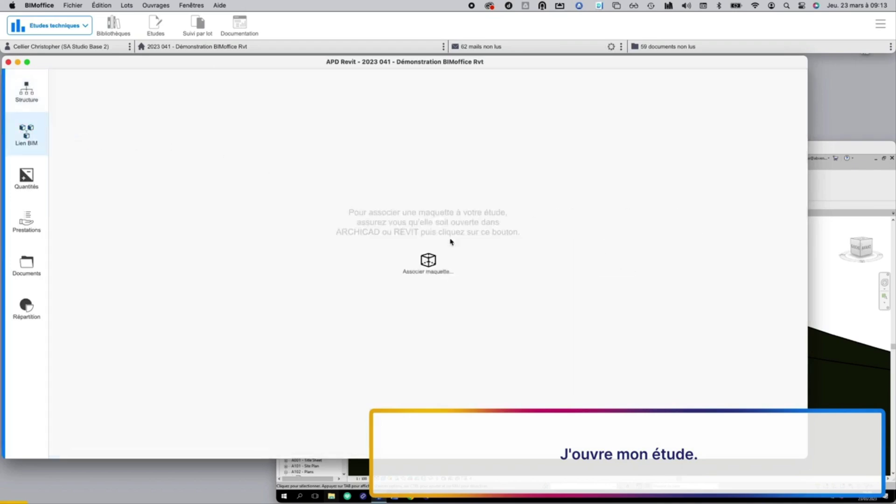
{"action": "left_click", "coordinate": [442, 269]}
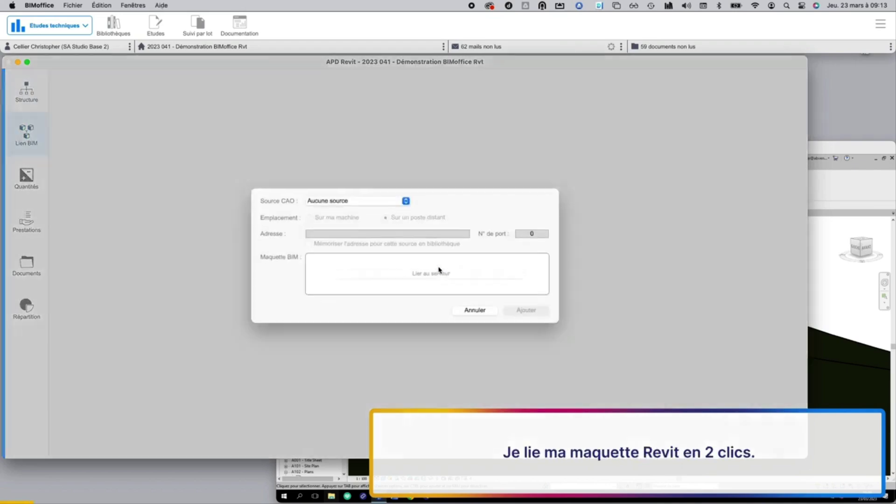
{"action": "left_click", "coordinate": [387, 204]}
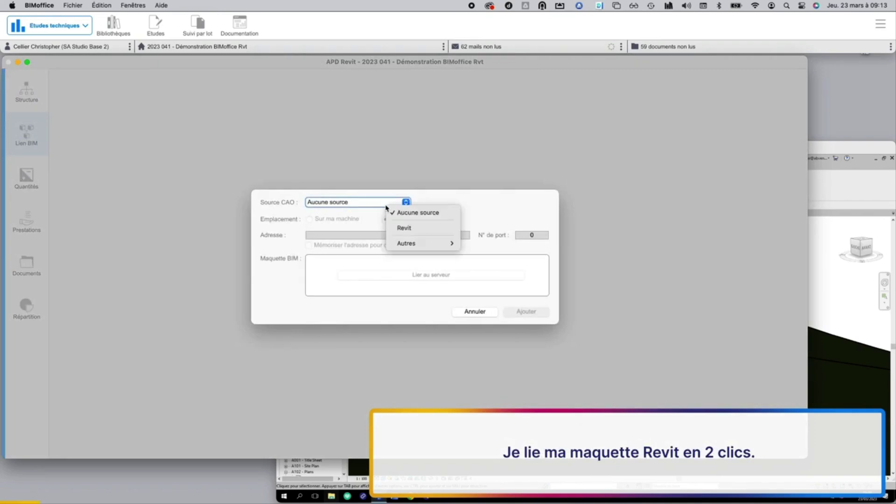
{"action": "left_click", "coordinate": [397, 227]}
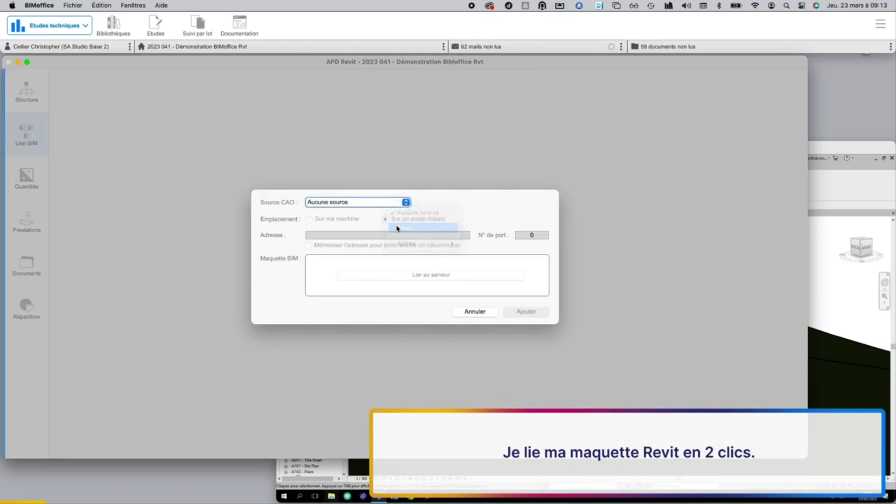
{"action": "left_click", "coordinate": [417, 281]}
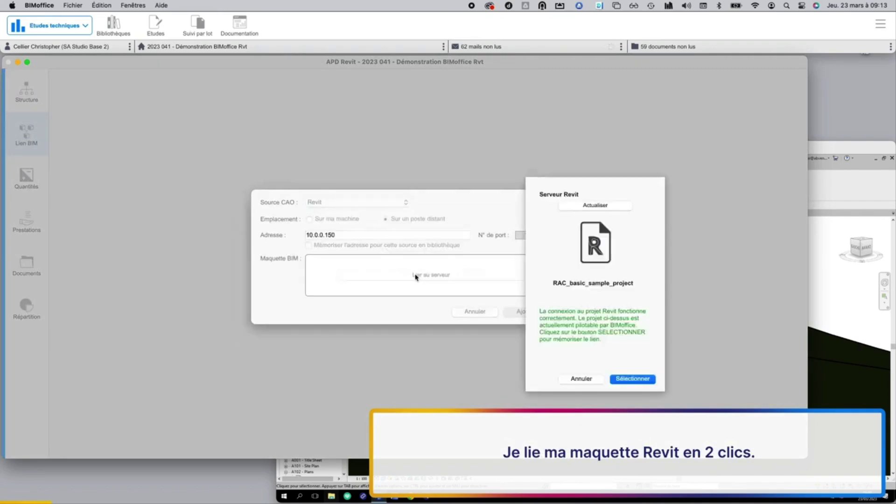
{"action": "key", "text": "Return"}
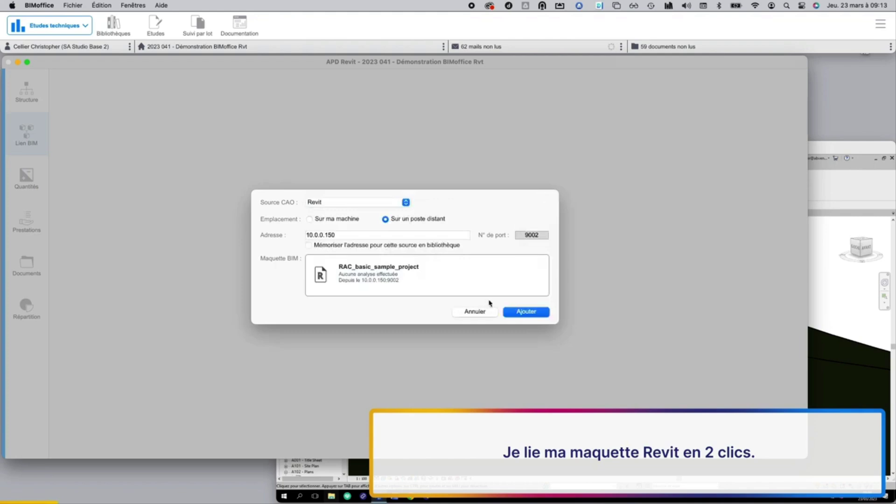
{"action": "left_click", "coordinate": [506, 312]}
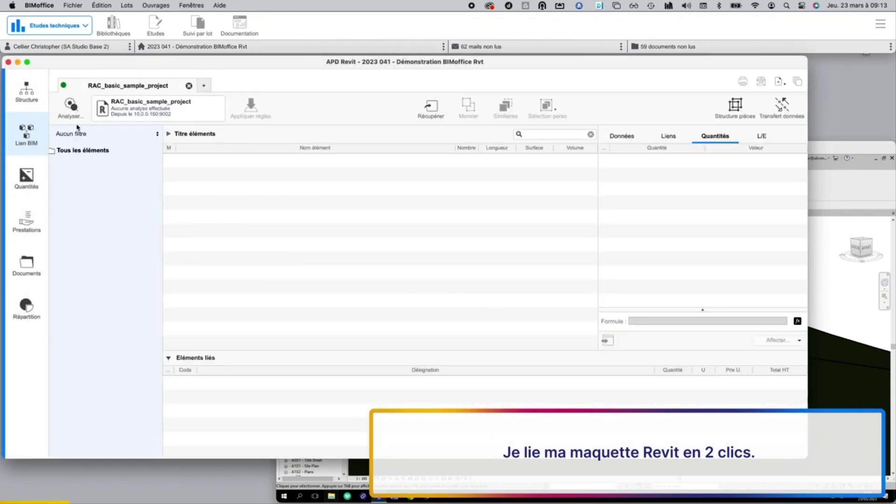
- Analyse all elements of the linked Revit model with discovery of new elements enabled, and browse the complete element list
{"action": "left_click", "coordinate": [71, 110]}
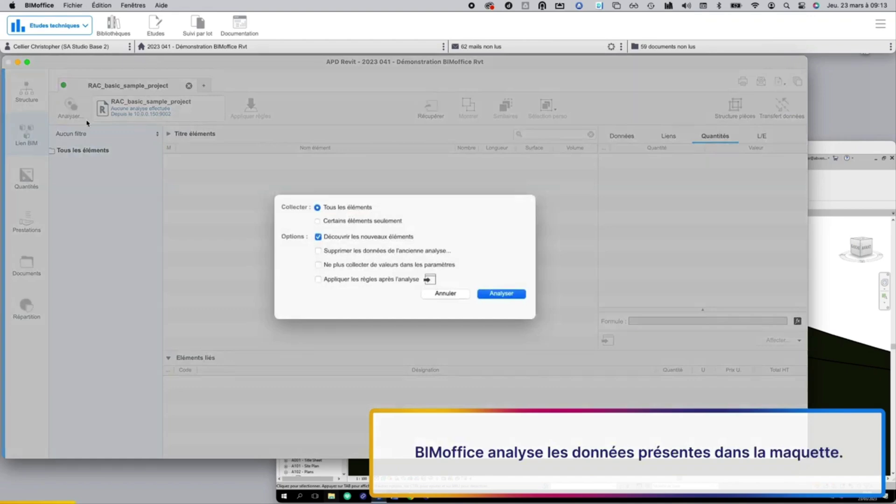
{"action": "key", "text": "Return"}
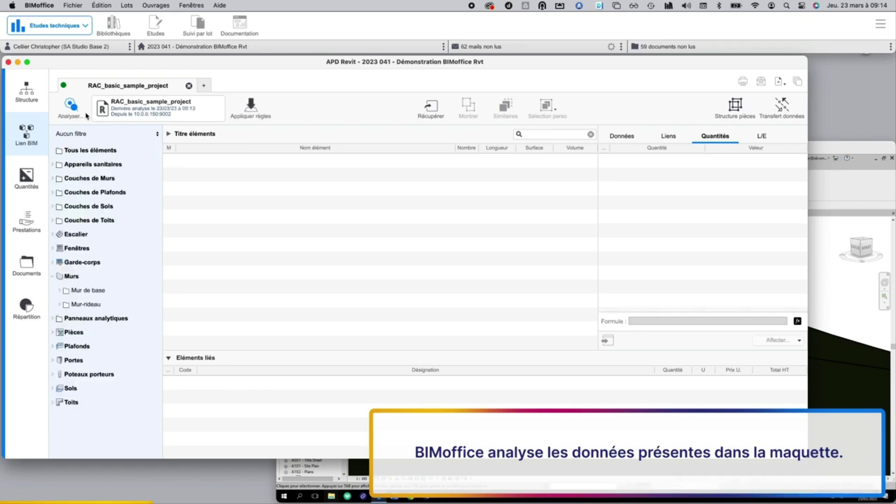
{"action": "left_click", "coordinate": [86, 149]}
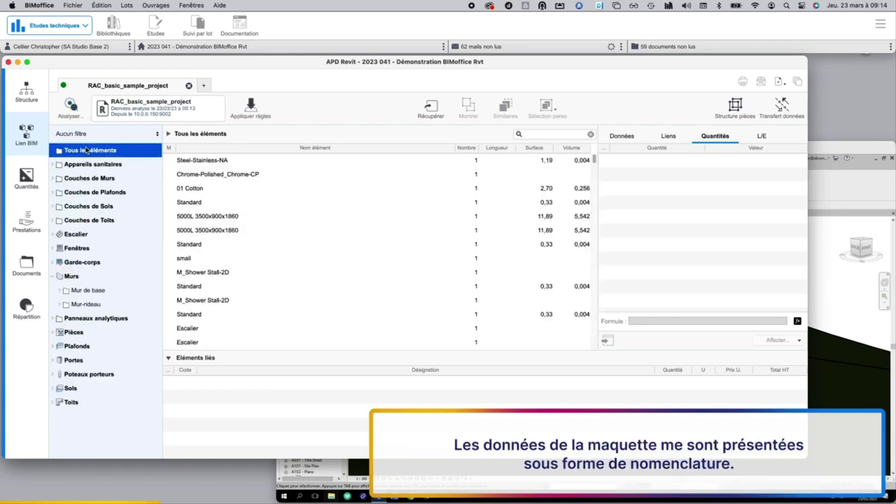
{"action": "scroll", "coordinate": [263, 248], "scroll_direction": "down", "scroll_amount": 5}
{"action": "scroll", "coordinate": [264, 247], "scroll_direction": "down", "scroll_amount": 10}
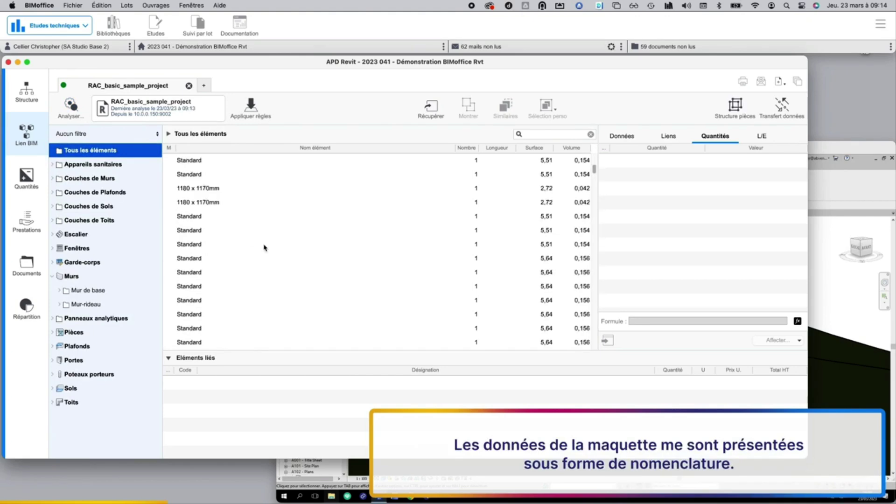
- List the Mur de base walls and show the Wall - Timber Clad elements in the Revit model
{"action": "left_click", "coordinate": [102, 291]}
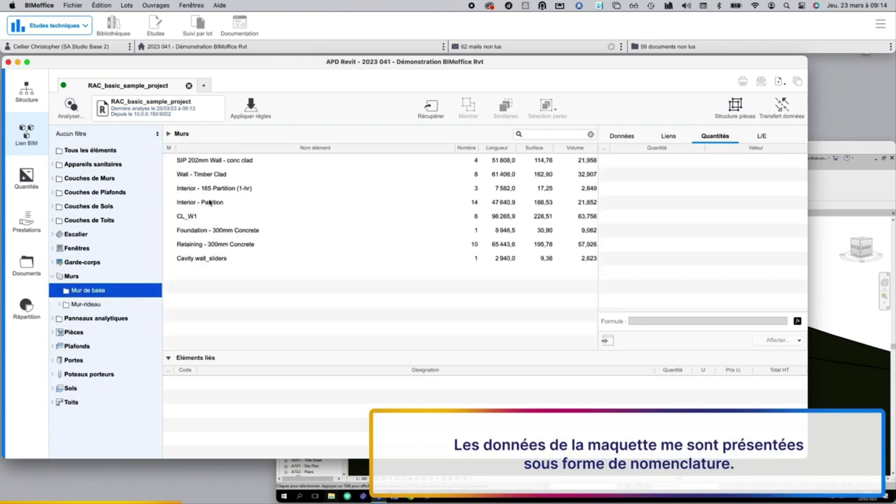
{"action": "left_click", "coordinate": [210, 176]}
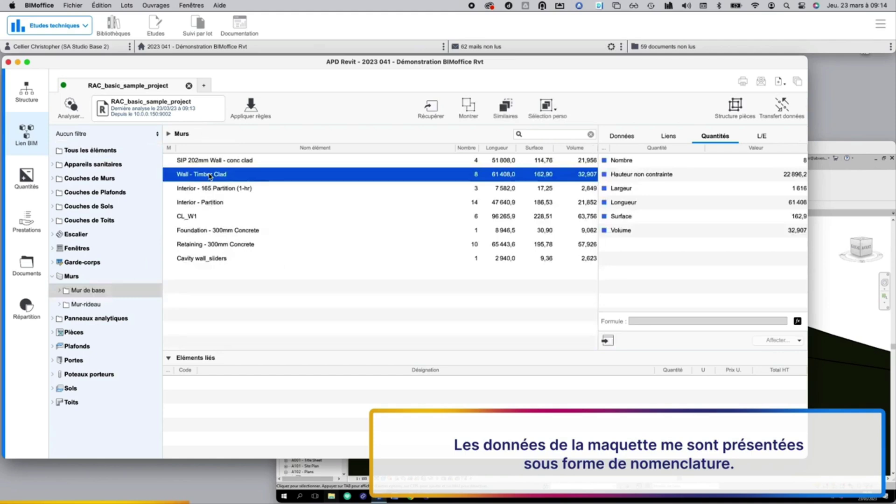
{"action": "left_click", "coordinate": [464, 115]}
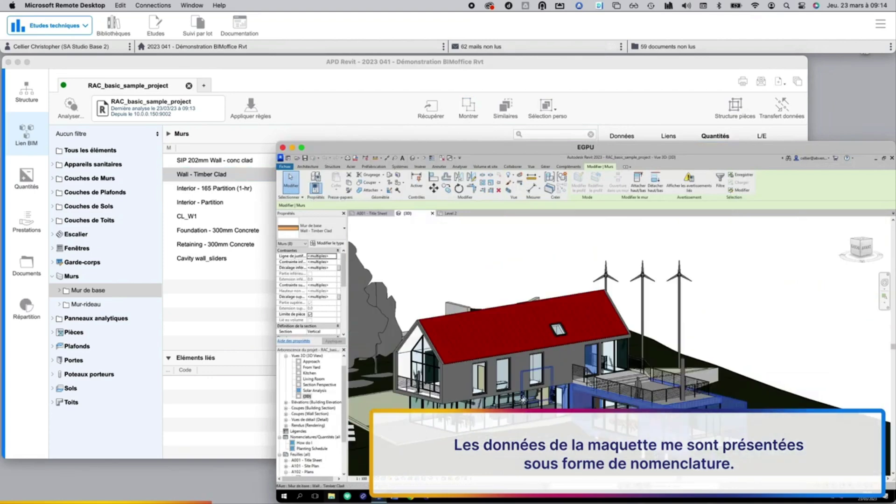
- Switch back to BIMoffice and review the data and quantities of the Wall - Timber Clad elements
{"action": "left_click", "coordinate": [186, 319]}
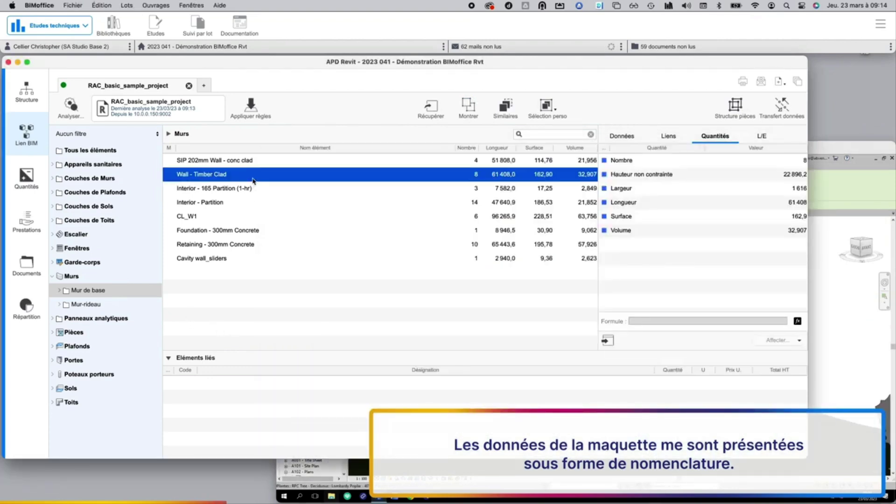
{"action": "left_click", "coordinate": [632, 137]}
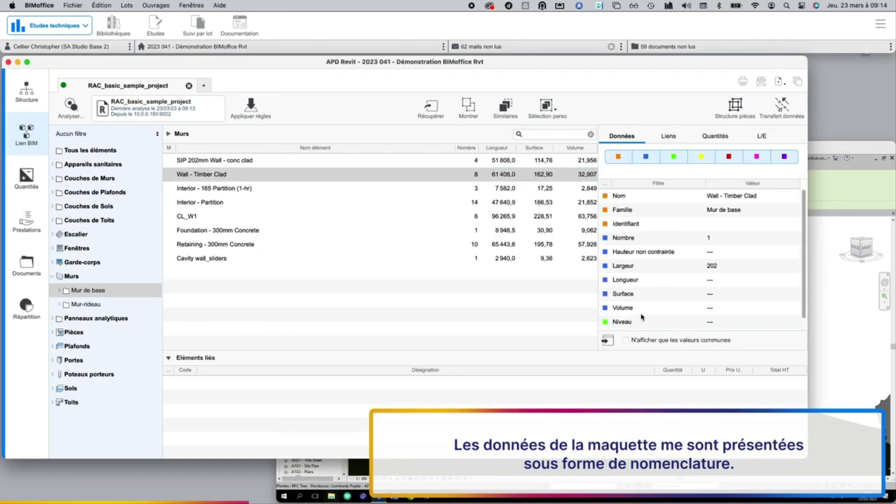
{"action": "left_click", "coordinate": [715, 137]}
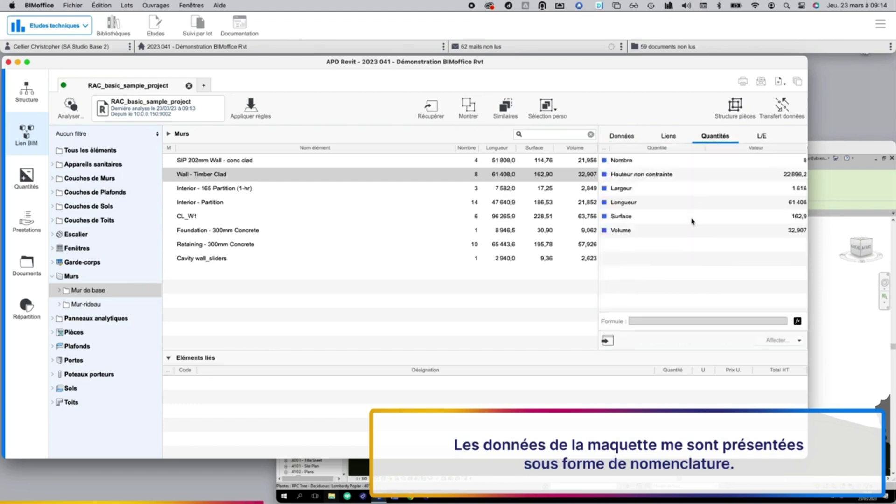
- Select all similar Wall - Timber Clad elements and assign library article 04.2.5.1.3 Voile de façade en béton banché, ép. 15 cm, using their Volume
{"action": "left_click", "coordinate": [498, 180]}
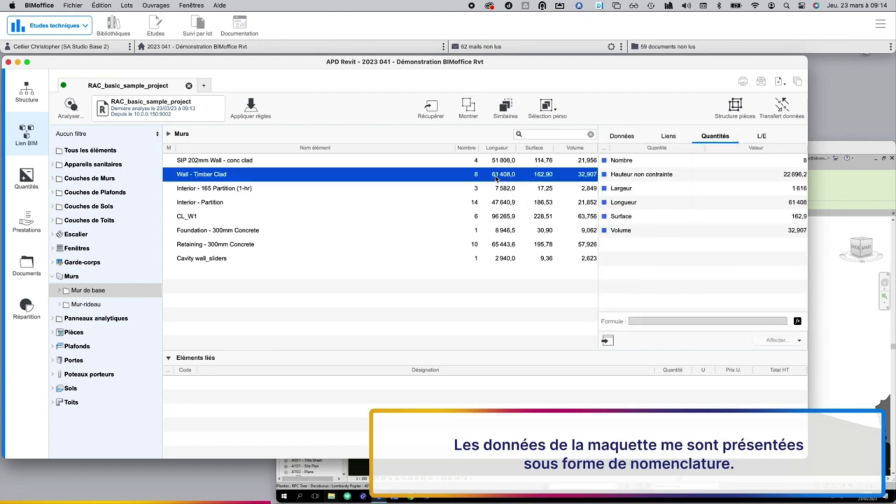
{"action": "left_click", "coordinate": [510, 114]}
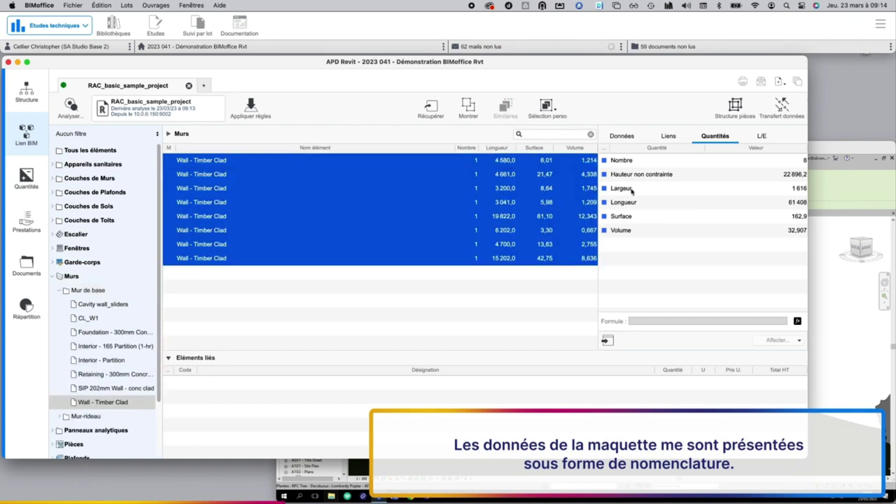
{"action": "left_click", "coordinate": [629, 230]}
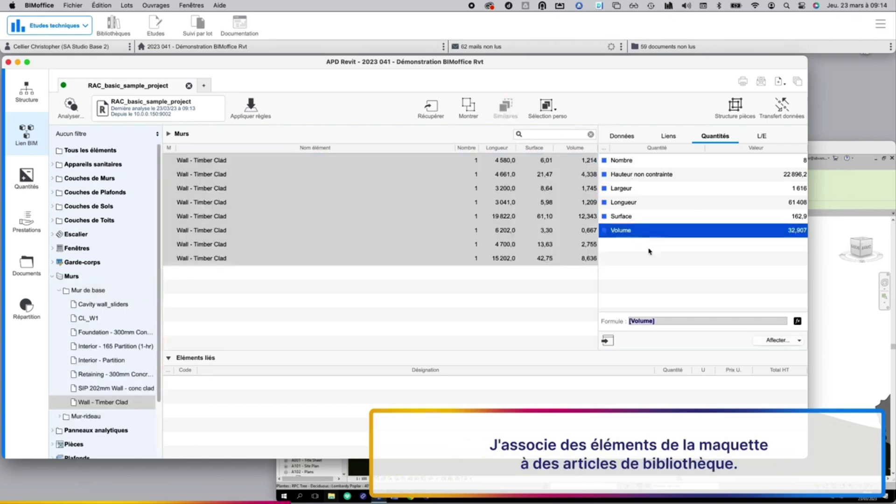
{"action": "left_click", "coordinate": [770, 341]}
{"action": "left_click", "coordinate": [803, 352]}
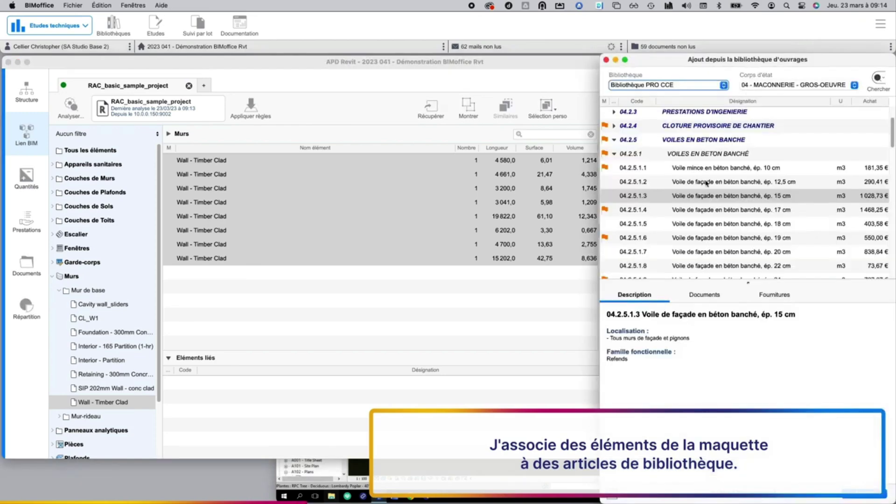
{"action": "double_click", "coordinate": [712, 196]}
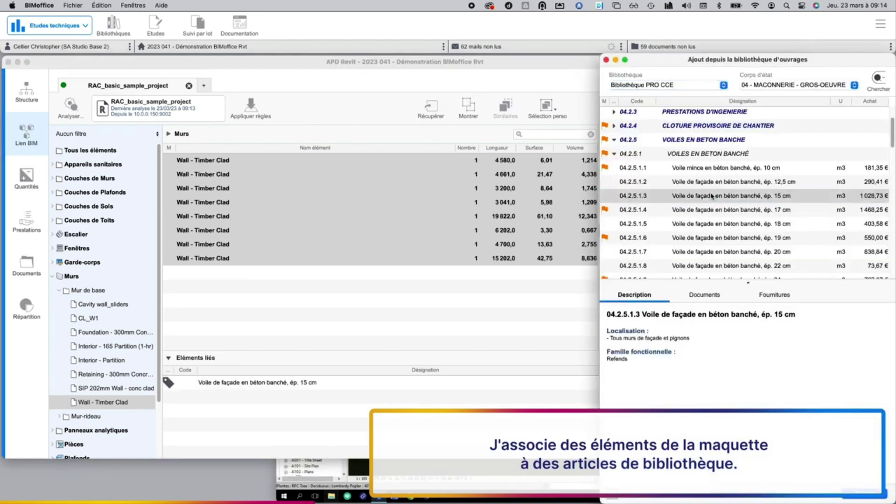
{"action": "left_click", "coordinate": [606, 60]}
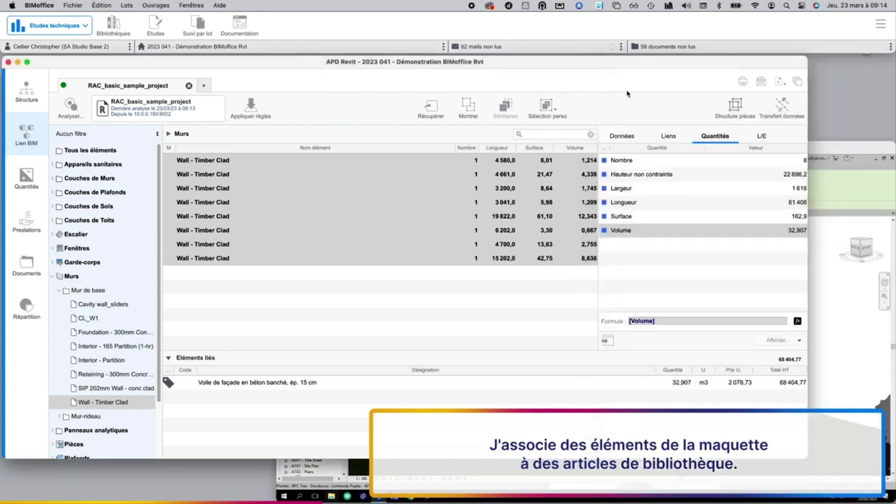
- Assign article 15.2.1.7.1 Bardage en planches de pin from the 15 - FAÇADES BOIS library trade to the same walls, using their Surface
{"action": "left_click", "coordinate": [630, 215]}
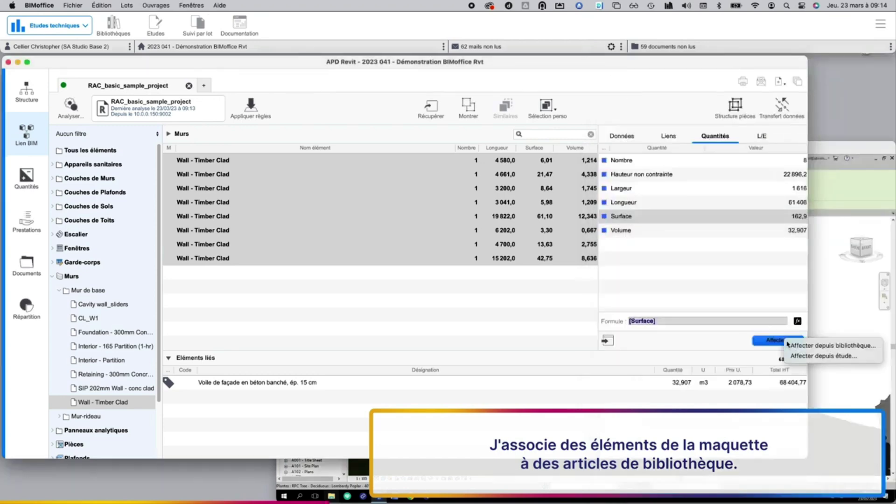
{"action": "left_click", "coordinate": [787, 340]}
{"action": "left_click", "coordinate": [804, 349]}
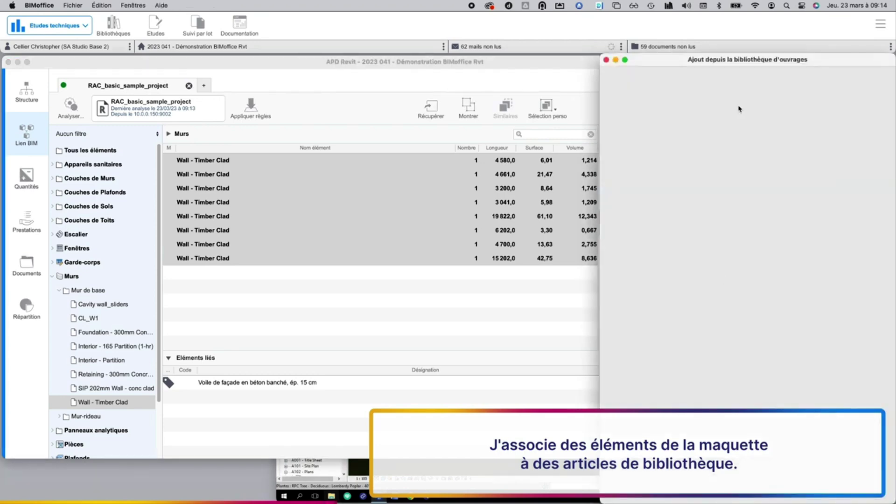
{"action": "left_click", "coordinate": [757, 90]}
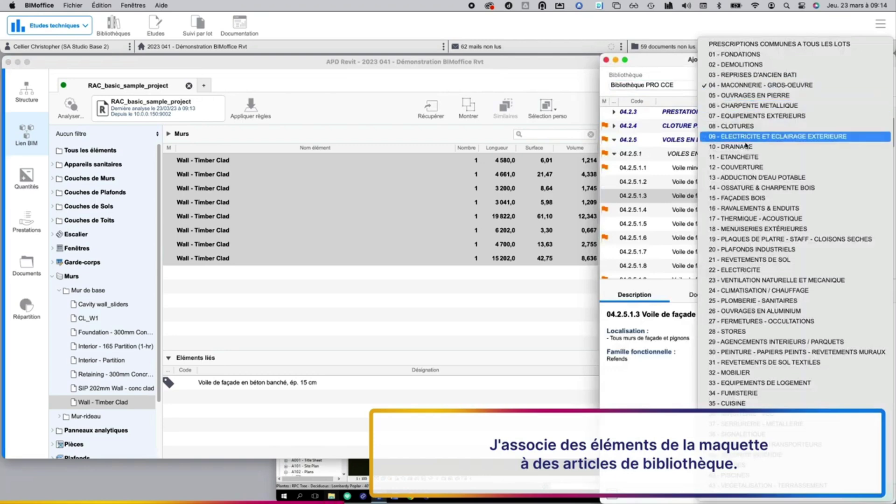
{"action": "left_click", "coordinate": [753, 198]}
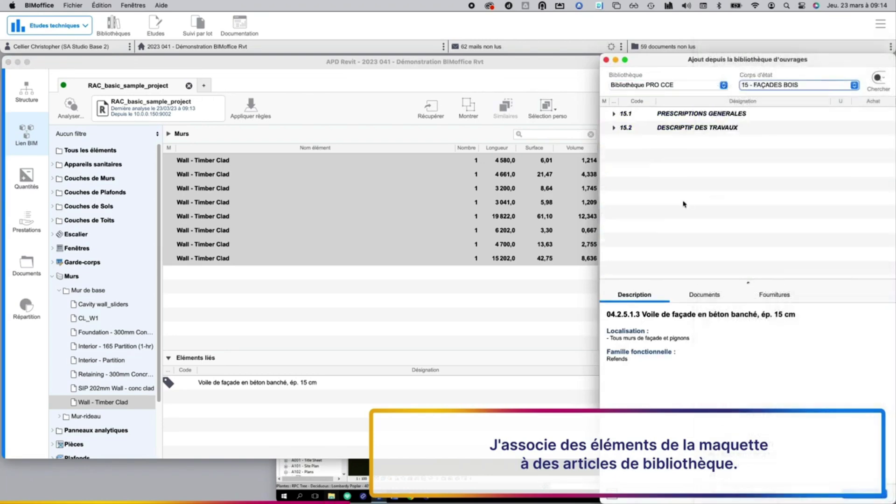
{"action": "left_click", "coordinate": [616, 129]}
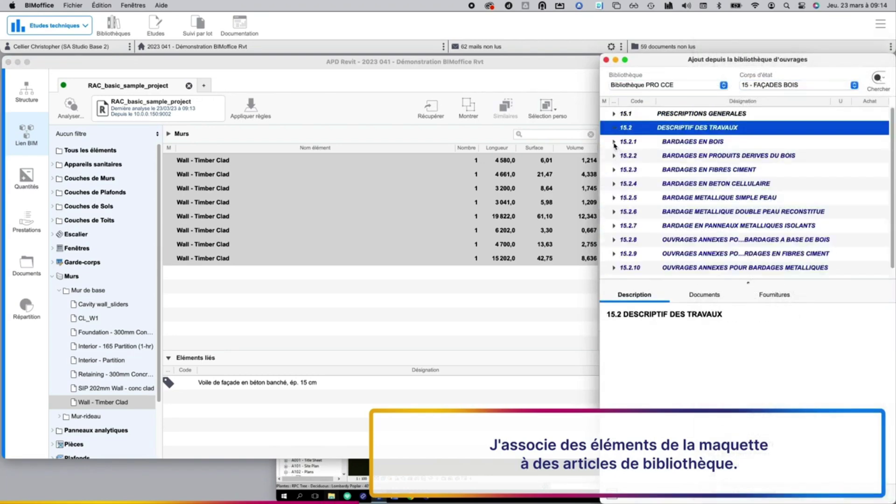
{"action": "left_click", "coordinate": [614, 142]}
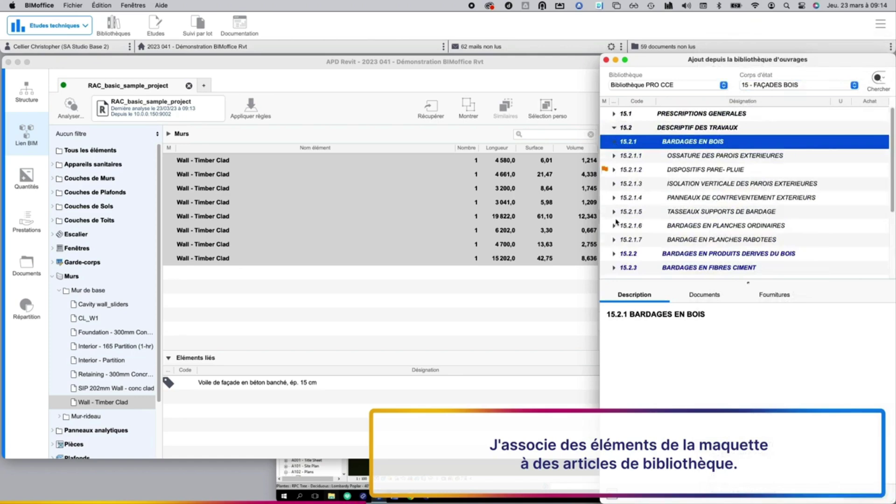
{"action": "left_click", "coordinate": [614, 239]}
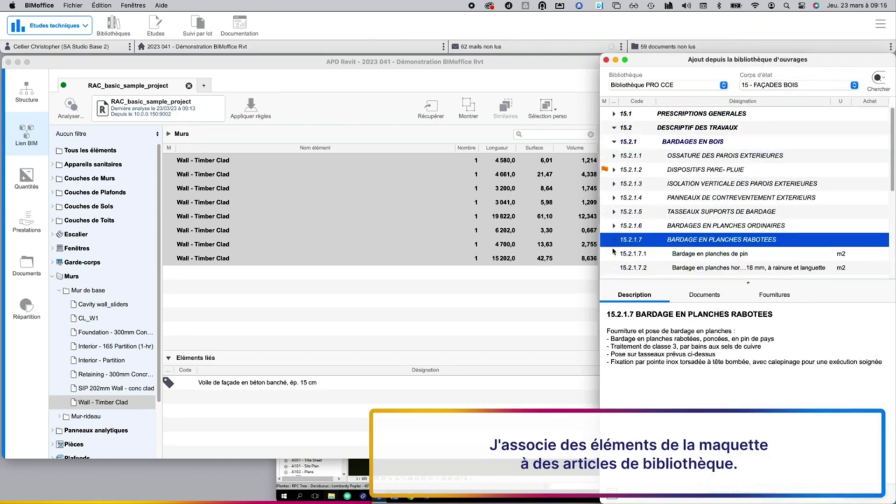
{"action": "double_click", "coordinate": [637, 257]}
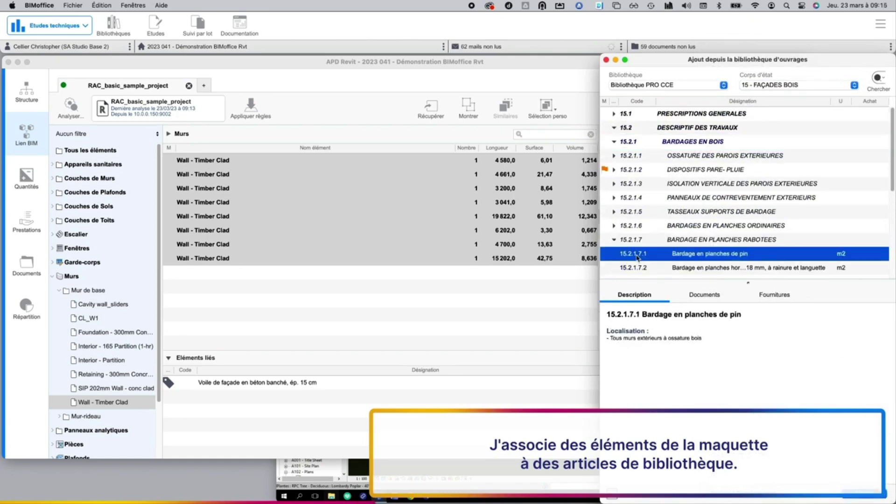
{"action": "left_click", "coordinate": [606, 60]}
{"action": "left_click", "coordinate": [539, 311]}
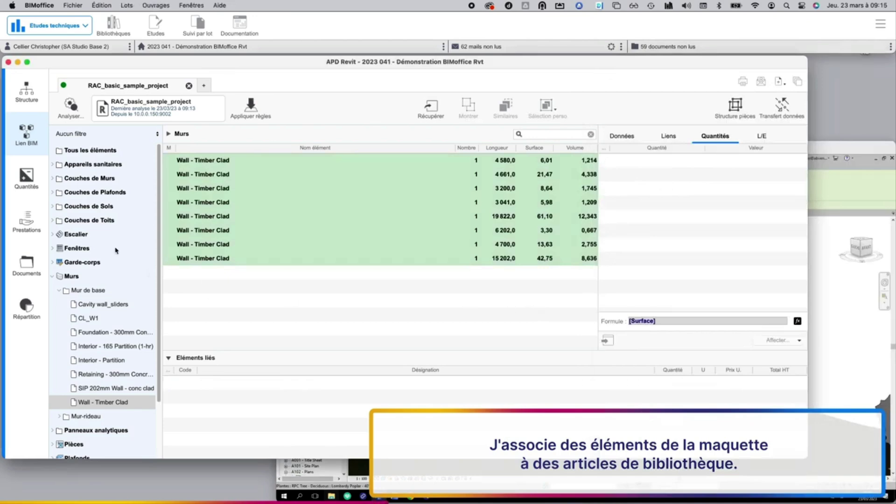
- Review the study structure and the Voile de façade article under 04 - MACONNERIE - GROS-OEUVRE, Solution de base
{"action": "left_click", "coordinate": [27, 102]}
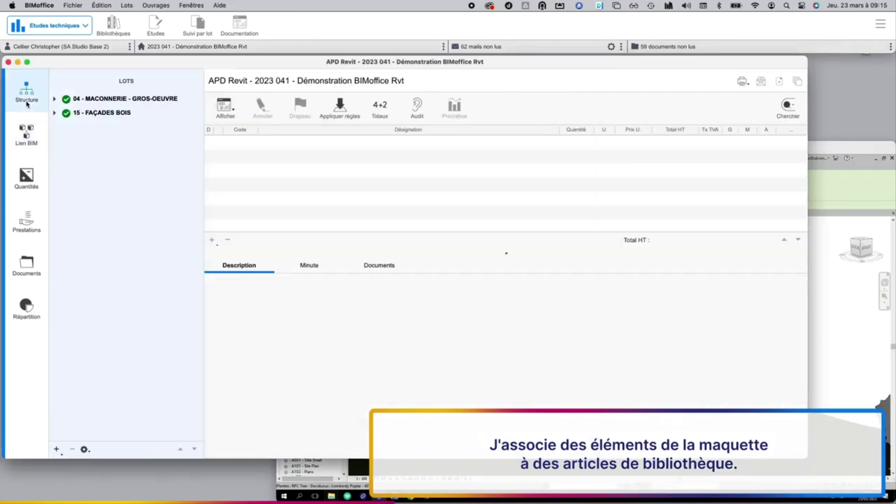
{"action": "left_click", "coordinate": [54, 112]}
{"action": "left_click", "coordinate": [55, 99]}
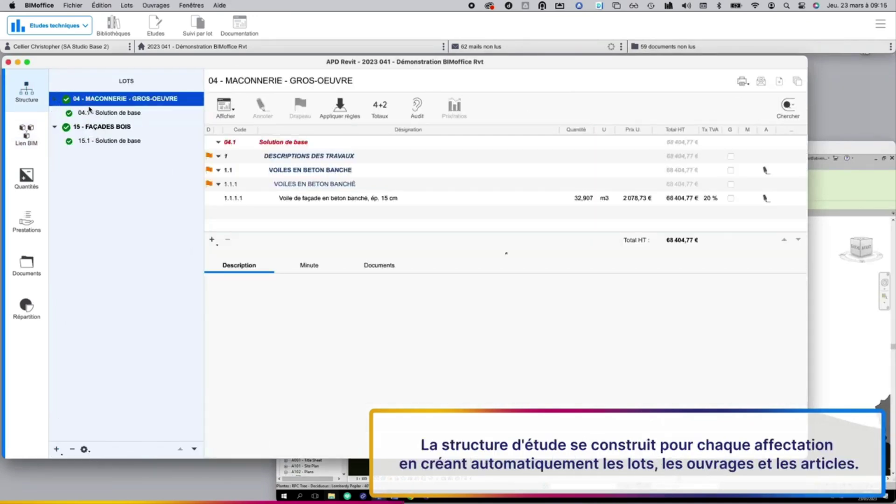
{"action": "left_click", "coordinate": [90, 111]}
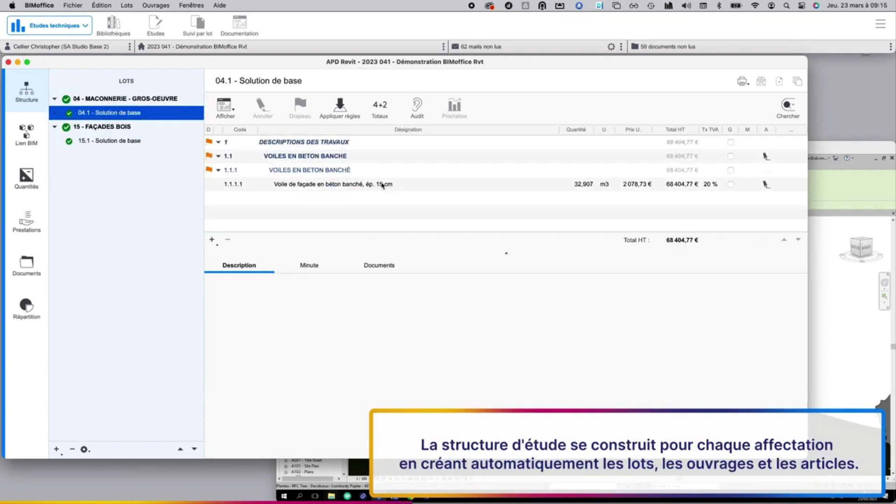
{"action": "left_click", "coordinate": [344, 174]}
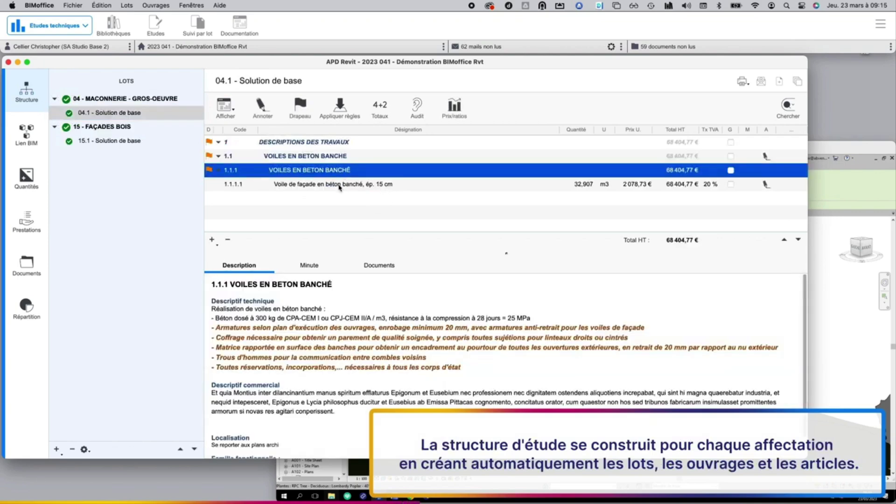
{"action": "left_click", "coordinate": [340, 185]}
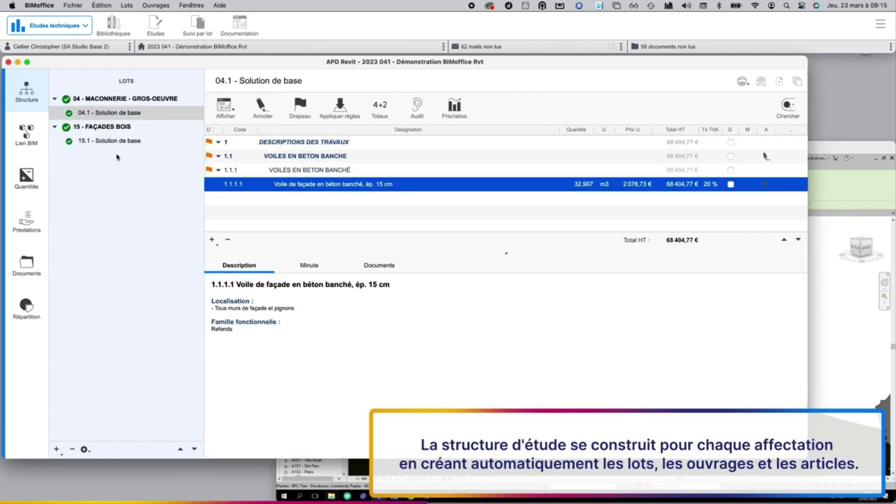
- Review the Bardage en planches de pin article and its parent work description in lot 15 - FAÇADES BOIS
{"action": "left_click", "coordinate": [99, 145]}
{"action": "left_click", "coordinate": [267, 171]}
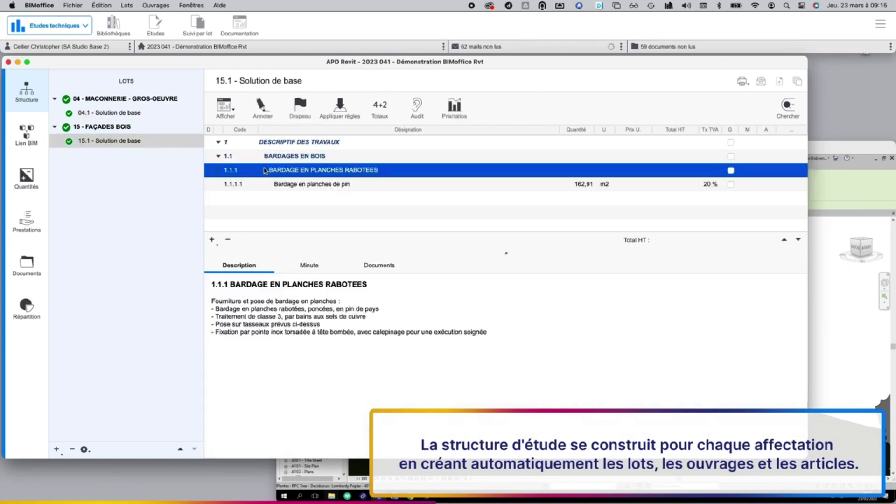
{"action": "left_click", "coordinate": [286, 185]}
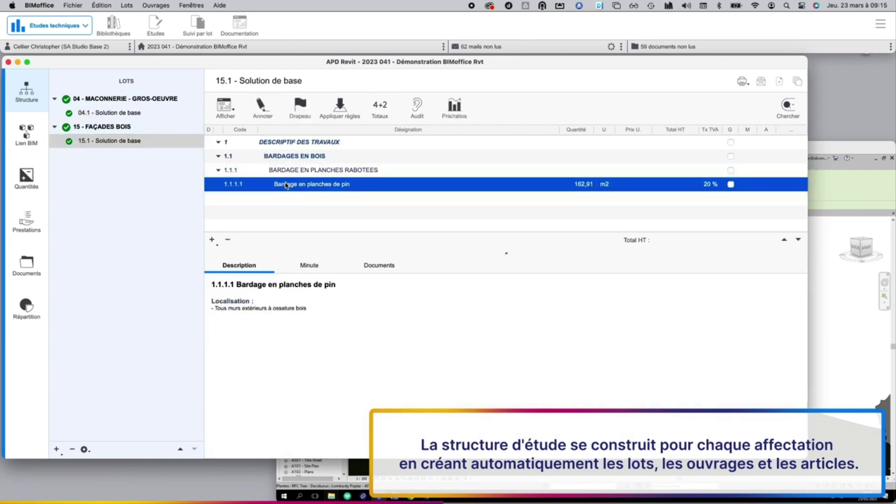
{"action": "left_click", "coordinate": [84, 114]}
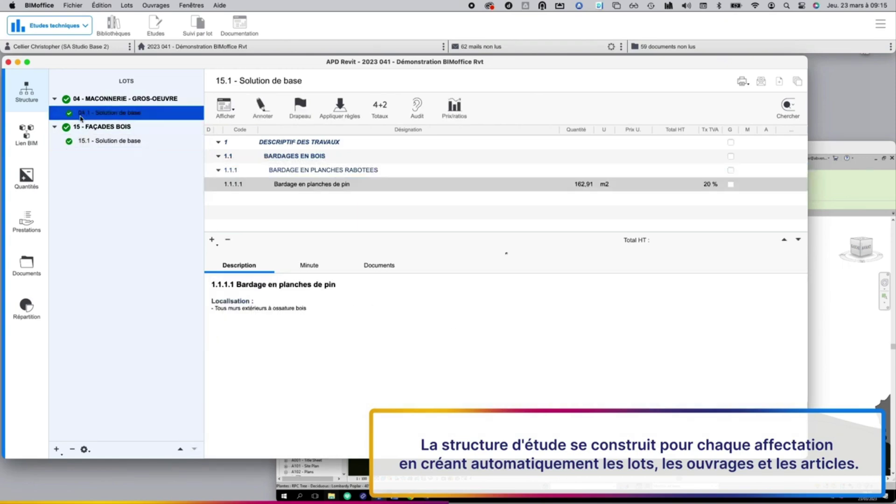
- Apply the existing assignment rules to the elements of the linked RAC_basic_sample_project model
{"action": "left_click", "coordinate": [37, 140]}
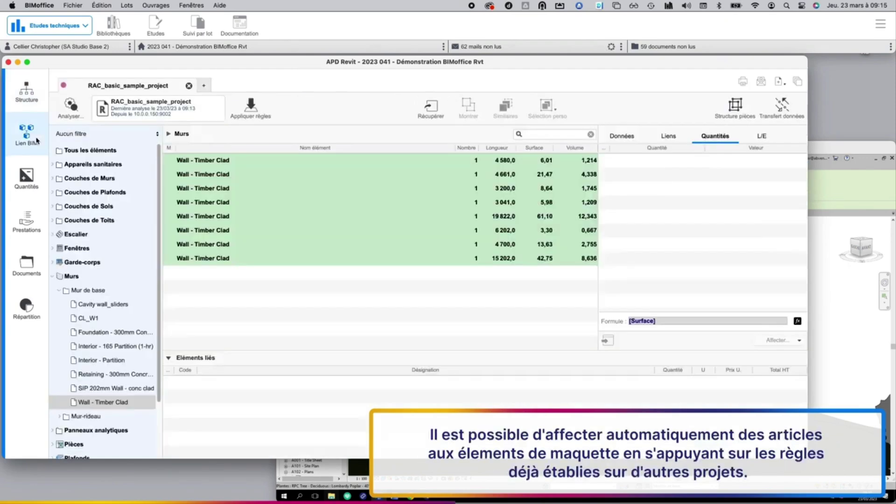
{"action": "left_click", "coordinate": [252, 109]}
{"action": "left_click", "coordinate": [491, 345]}
- Check the quantity lines of the Révision de toiture article in lot 03 - COUVERTURE and show line 10's element in Revit
{"action": "left_click", "coordinate": [19, 92]}
{"action": "left_click", "coordinate": [54, 141]}
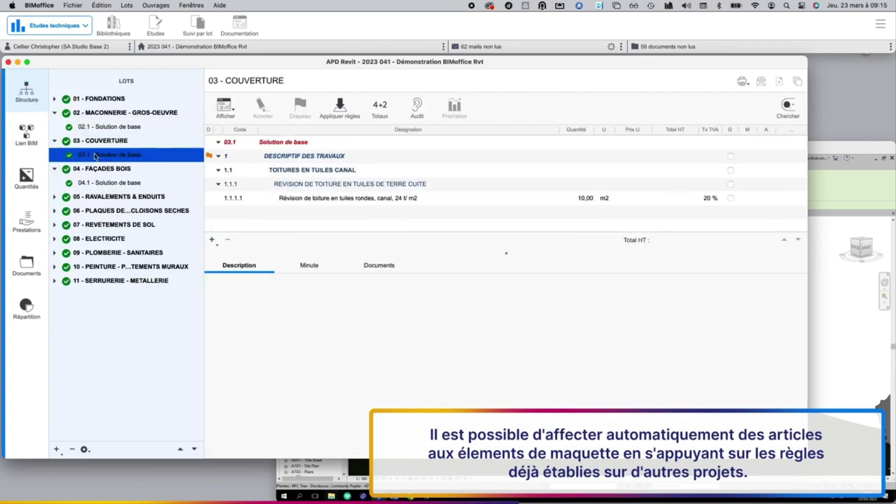
{"action": "left_click", "coordinate": [373, 186]}
{"action": "left_click", "coordinate": [313, 266]}
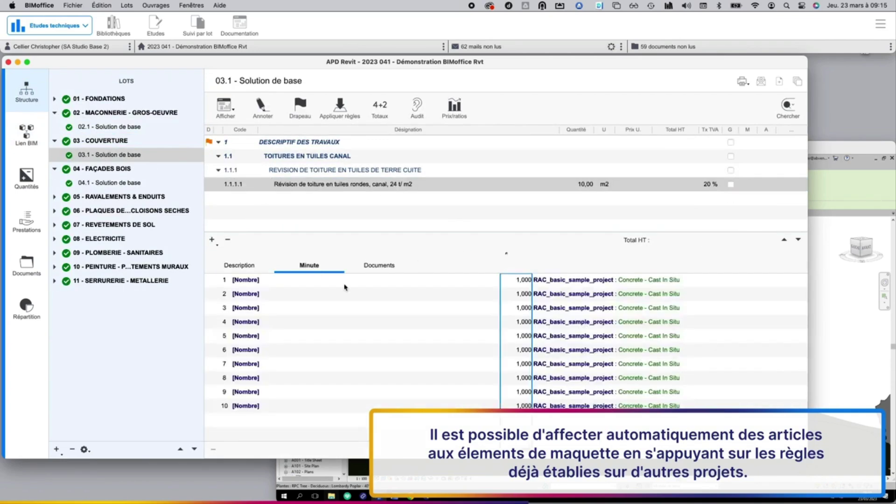
{"action": "left_click", "coordinate": [508, 403]}
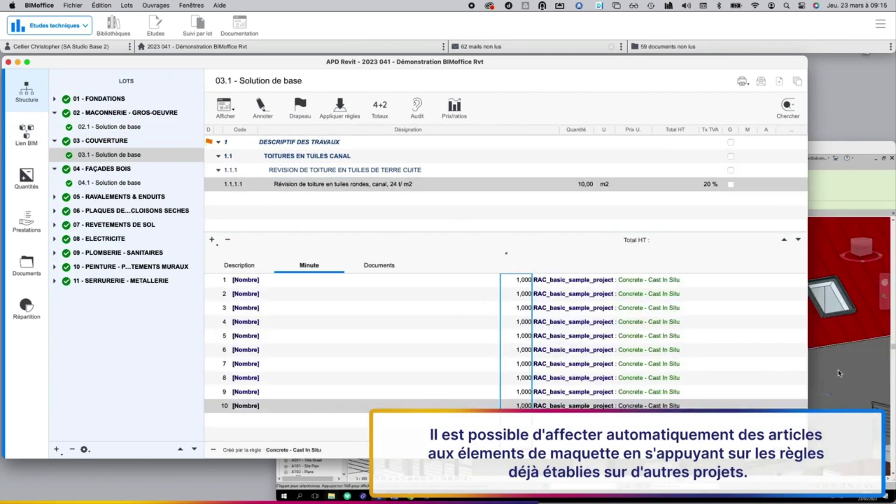
{"action": "left_click", "coordinate": [836, 157]}
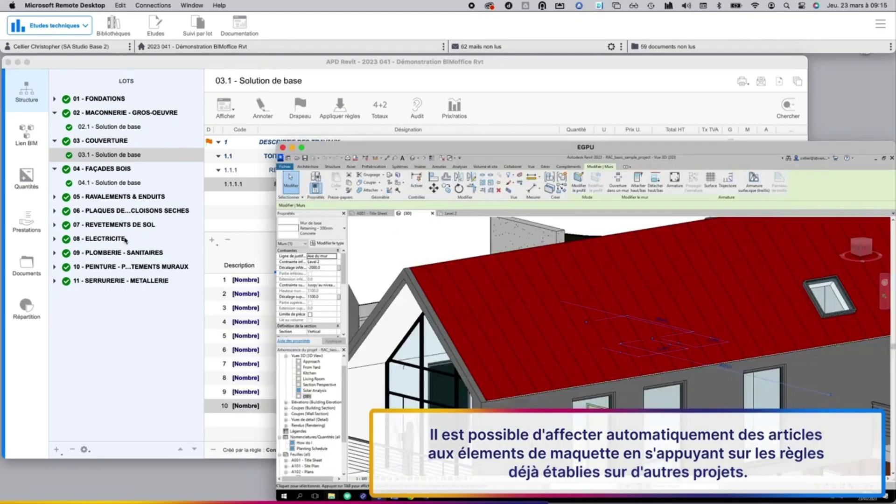
- Check the quantity lines of the Enduit industriel chaux-ciment article in lot 05 - RAVALEMENTS & ENDUITS and locate line 2's wall in Revit
{"action": "left_click", "coordinate": [46, 191]}
{"action": "left_click", "coordinate": [54, 197]}
{"action": "left_click", "coordinate": [107, 210]}
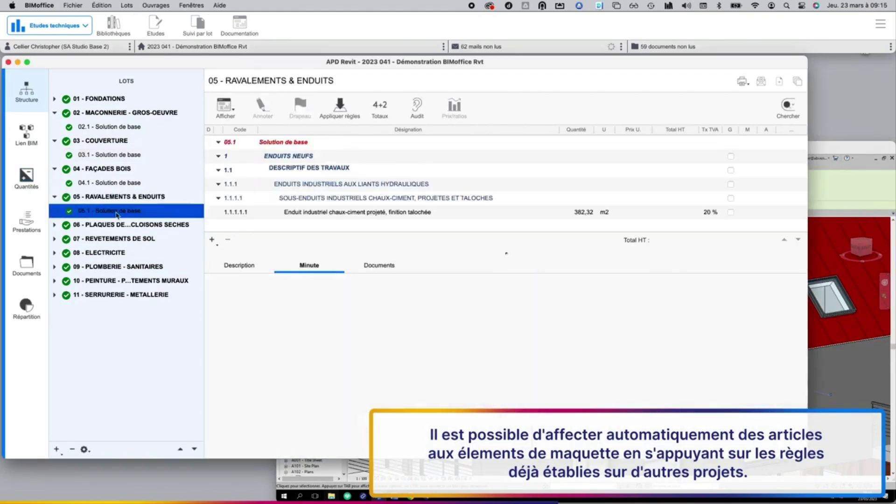
{"action": "left_click", "coordinate": [343, 199]}
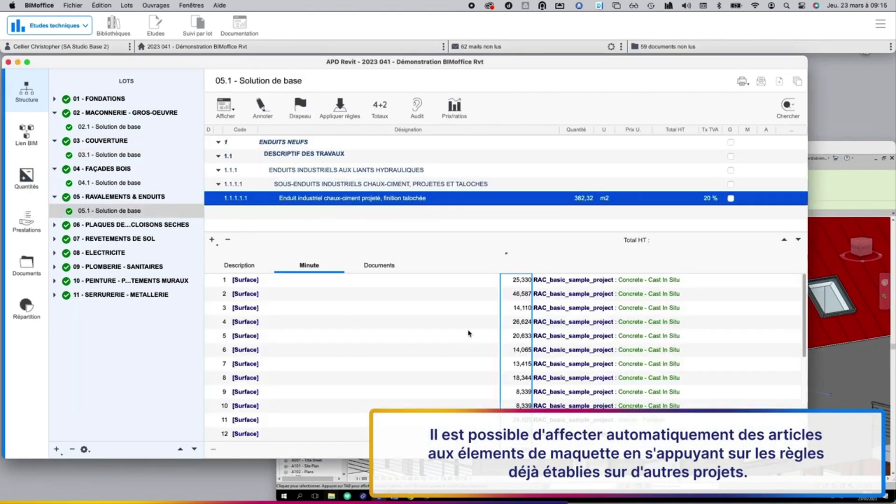
{"action": "left_click", "coordinate": [471, 335]}
{"action": "left_click", "coordinate": [513, 298]}
{"action": "left_click", "coordinate": [506, 253]}
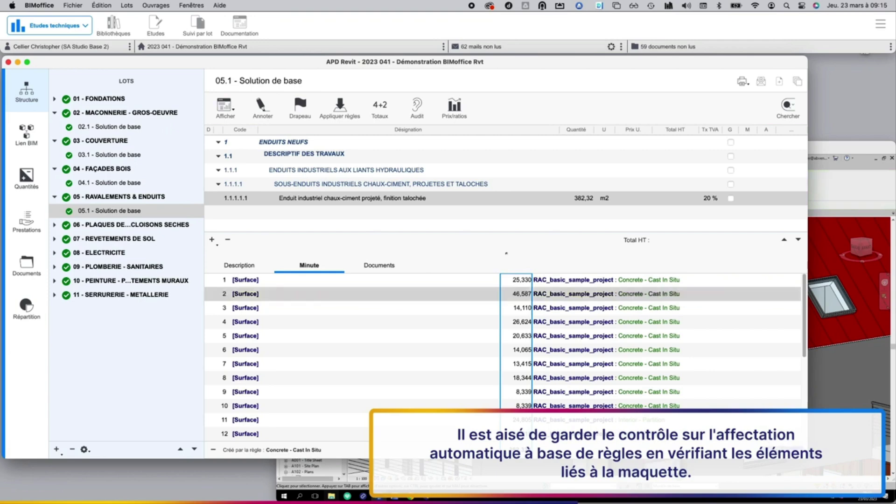
{"action": "left_click", "coordinate": [860, 149]}
{"action": "left_click", "coordinate": [601, 342]}
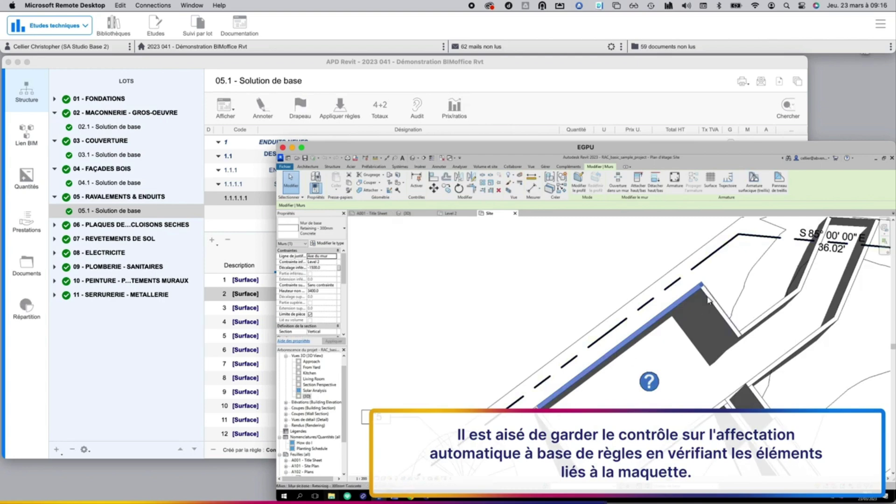
- Switch back to BIMoffice and review the generated Descriptif document for all lots, from cover page and summary through FONDATIONS
{"action": "left_click", "coordinate": [130, 343]}
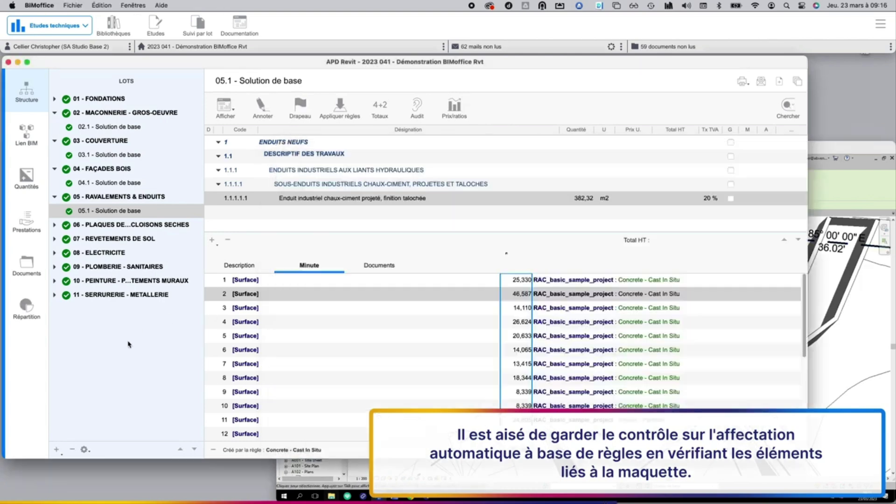
{"action": "left_click", "coordinate": [23, 273]}
{"action": "left_click", "coordinate": [93, 113]}
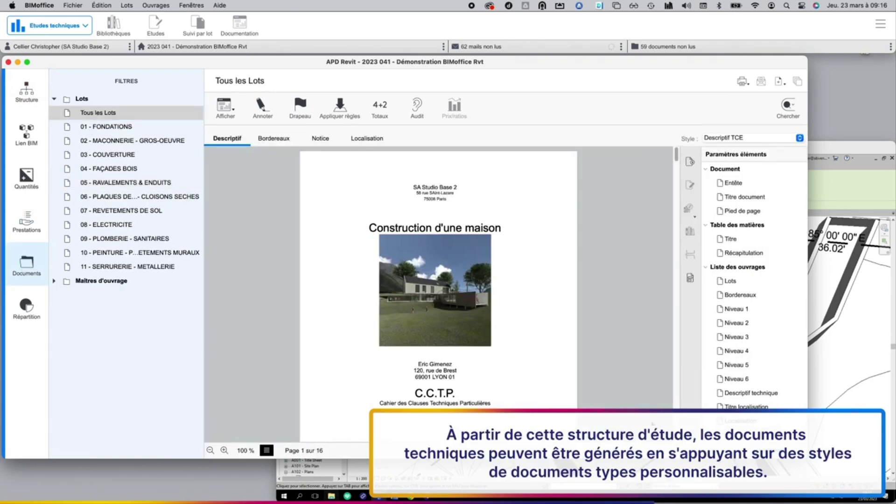
{"action": "scroll", "coordinate": [504, 389], "scroll_direction": "down", "scroll_amount": 5}
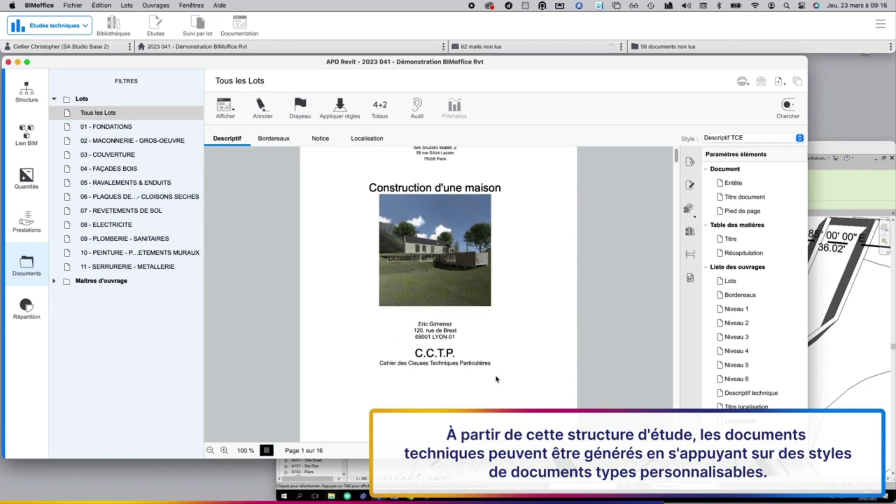
{"action": "scroll", "coordinate": [497, 379], "scroll_direction": "down", "scroll_amount": 15}
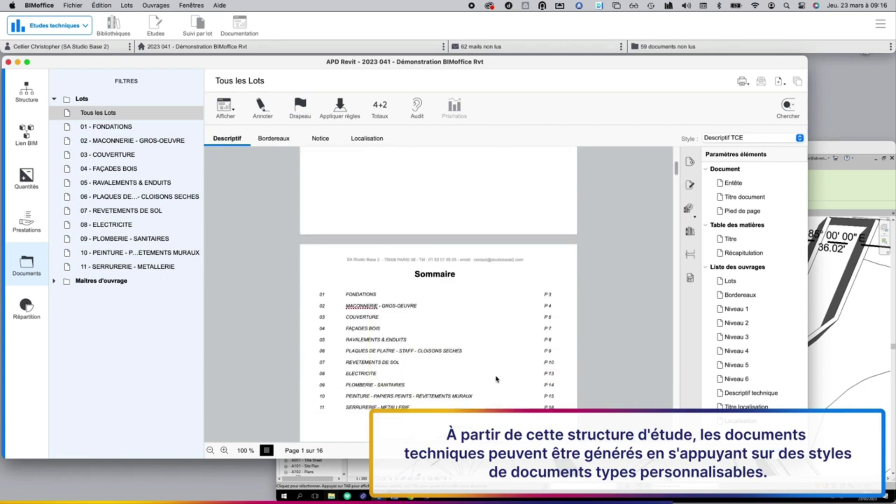
{"action": "scroll", "coordinate": [497, 379], "scroll_direction": "down", "scroll_amount": 7}
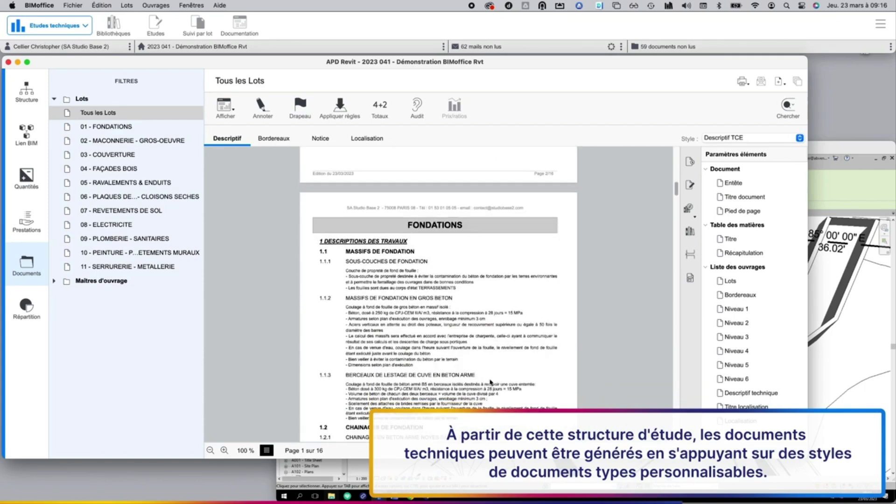
{"action": "scroll", "coordinate": [472, 372], "scroll_direction": "down", "scroll_amount": 12}
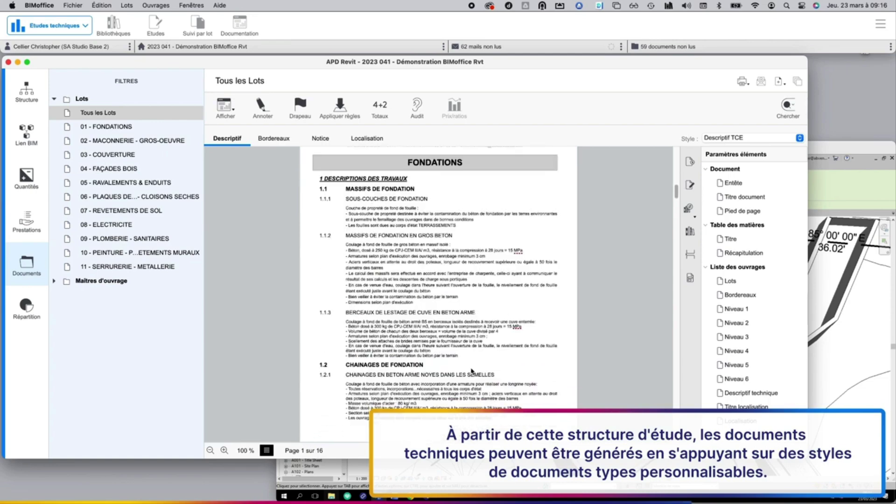
- Generate the Descriptif TCE Tous corps d'état document, open it for editing in page layout and look through it
{"action": "left_click", "coordinate": [779, 82]}
{"action": "left_click", "coordinate": [781, 95]}
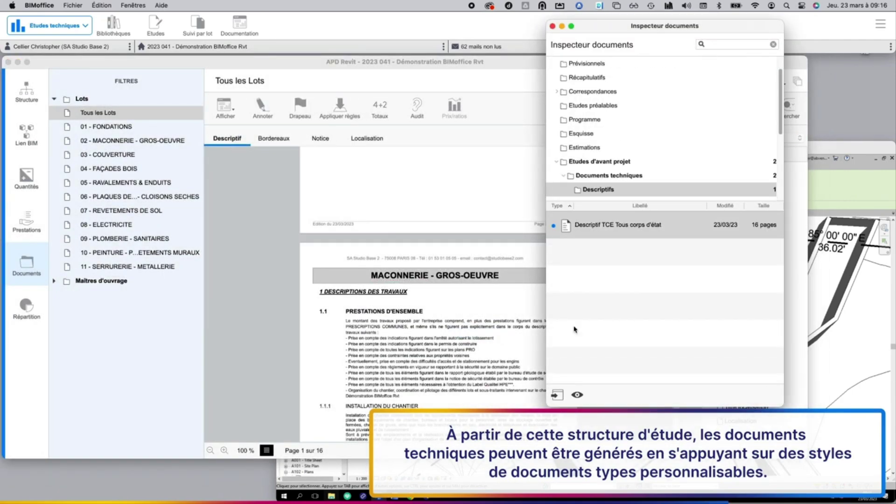
{"action": "left_click", "coordinate": [577, 396]}
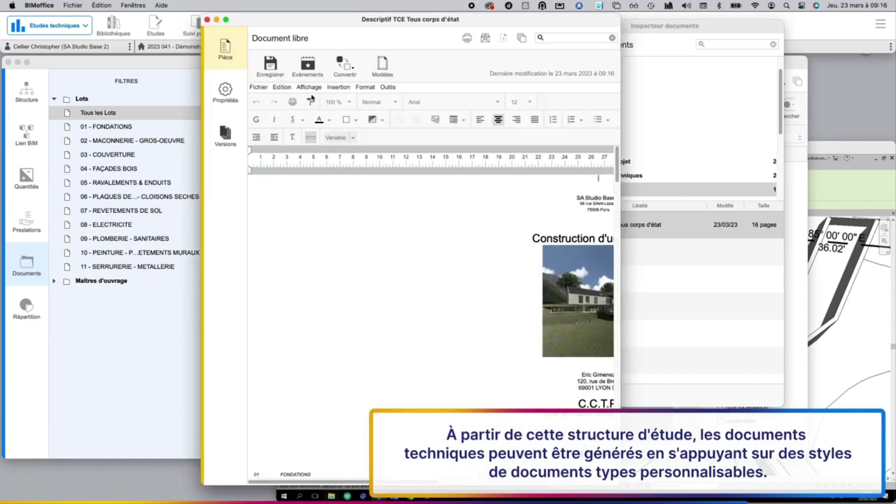
{"action": "left_click", "coordinate": [309, 87]}
{"action": "left_click", "coordinate": [313, 110]}
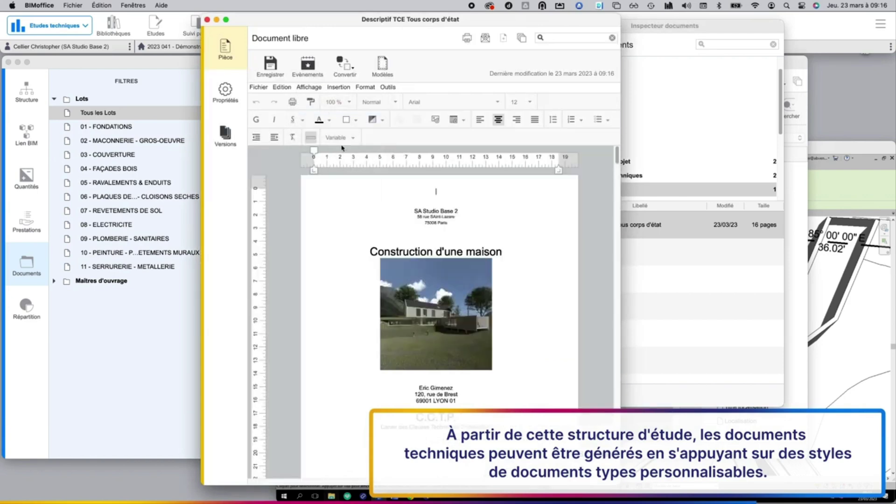
{"action": "scroll", "coordinate": [449, 363], "scroll_direction": "down", "scroll_amount": 5}
{"action": "scroll", "coordinate": [449, 363], "scroll_direction": "down", "scroll_amount": 5}
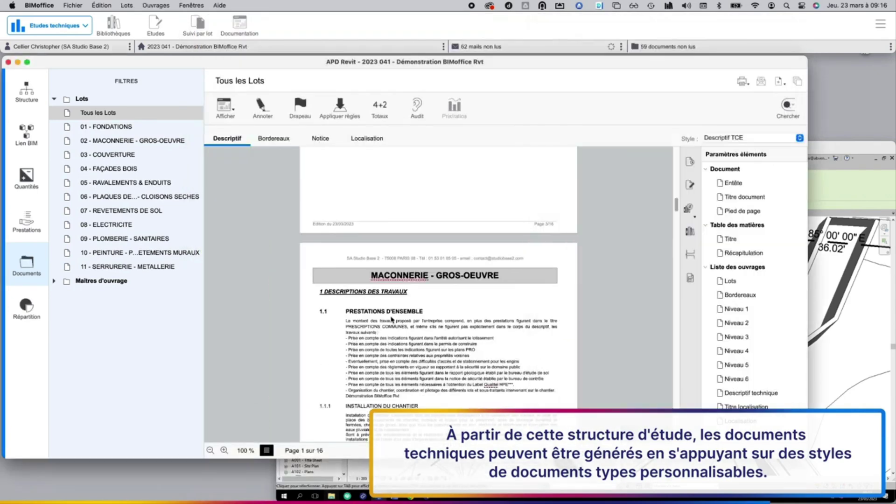
- Display the Bordereaux document for all lots in the Estimatif style and look through it
{"action": "left_click", "coordinate": [271, 139]}
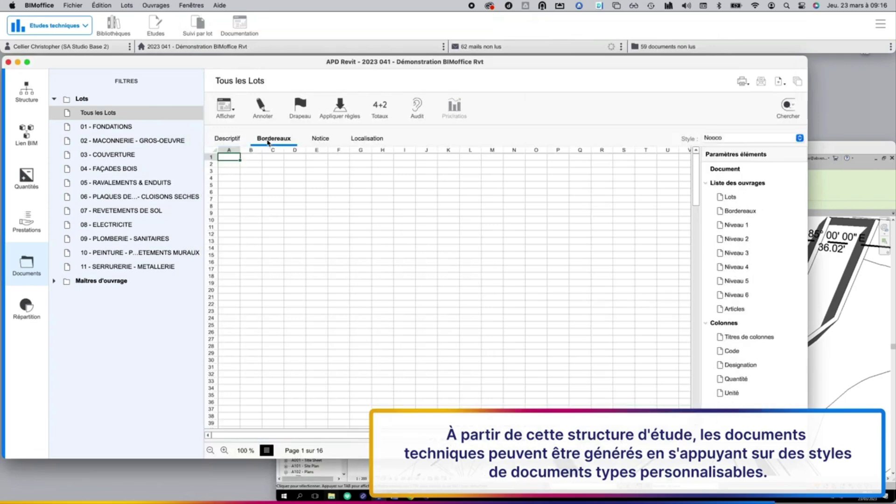
{"action": "left_click", "coordinate": [720, 139]}
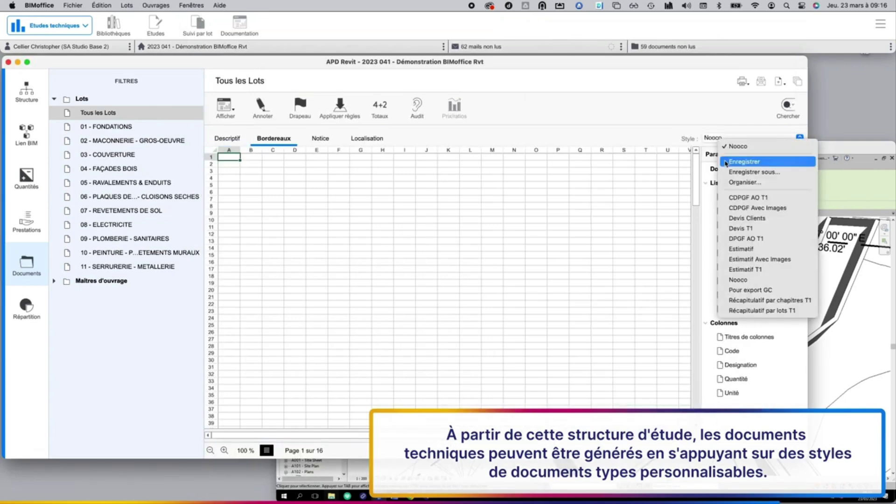
{"action": "left_click", "coordinate": [747, 250]}
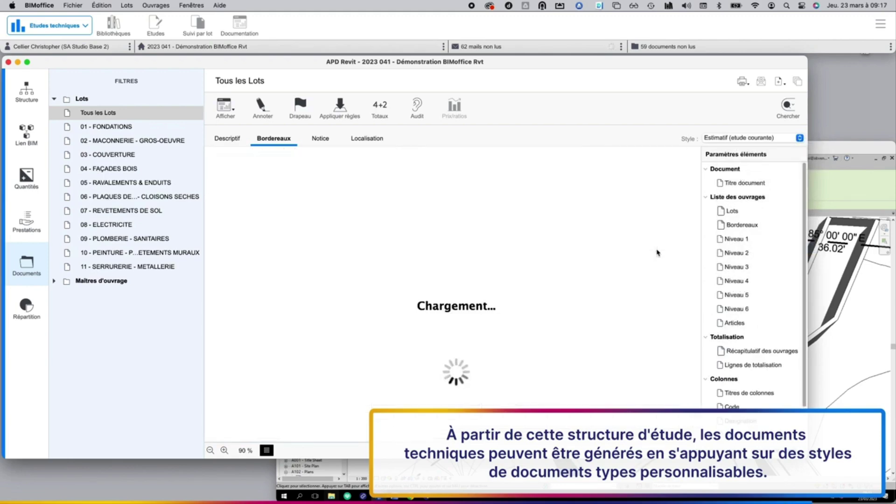
{"action": "scroll", "coordinate": [501, 256], "scroll_direction": "down", "scroll_amount": 2}
{"action": "scroll", "coordinate": [501, 255], "scroll_direction": "up", "scroll_amount": 5}
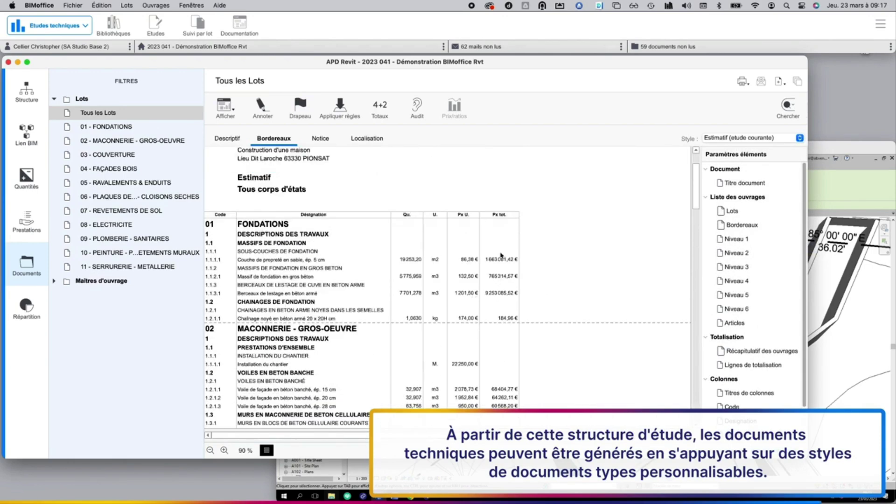
- Generate the Estimatif Tous corps d'état as an editable document in the project's Bordereaux folder
{"action": "left_click", "coordinate": [778, 85]}
{"action": "left_click", "coordinate": [791, 102]}
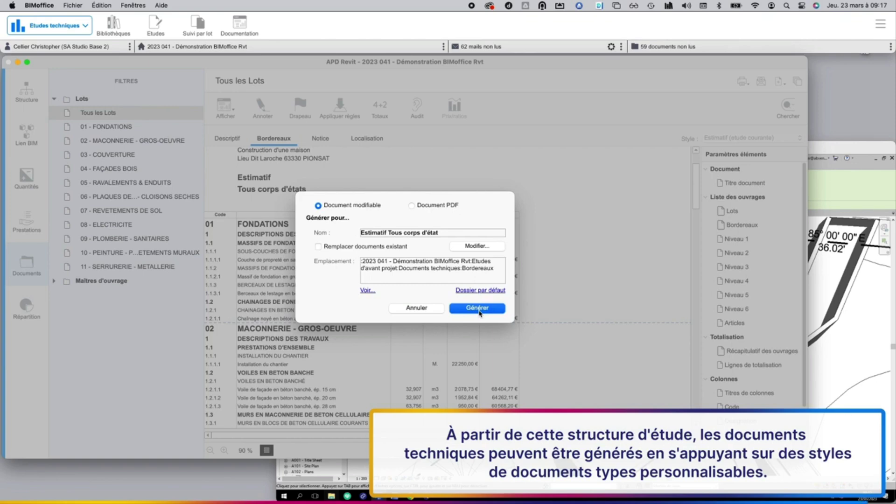
{"action": "left_click", "coordinate": [477, 308]}
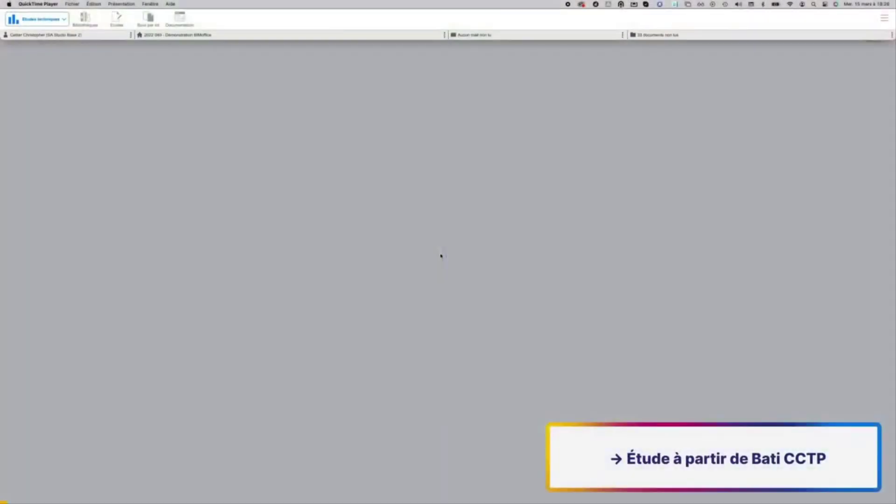
- Create a new study in the 2022 040 - Démonstration BIMoffice project with the label APS
{"action": "left_click", "coordinate": [118, 22]}
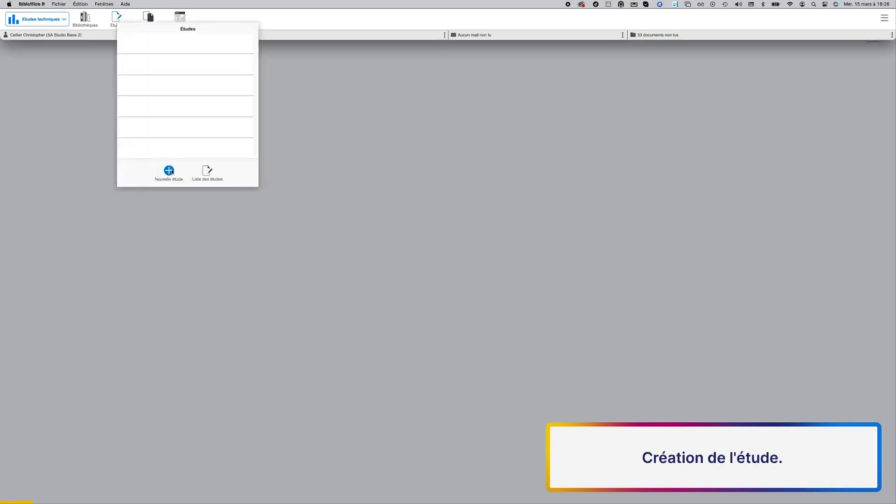
{"action": "left_click", "coordinate": [169, 171]}
{"action": "type", "text": "API"}
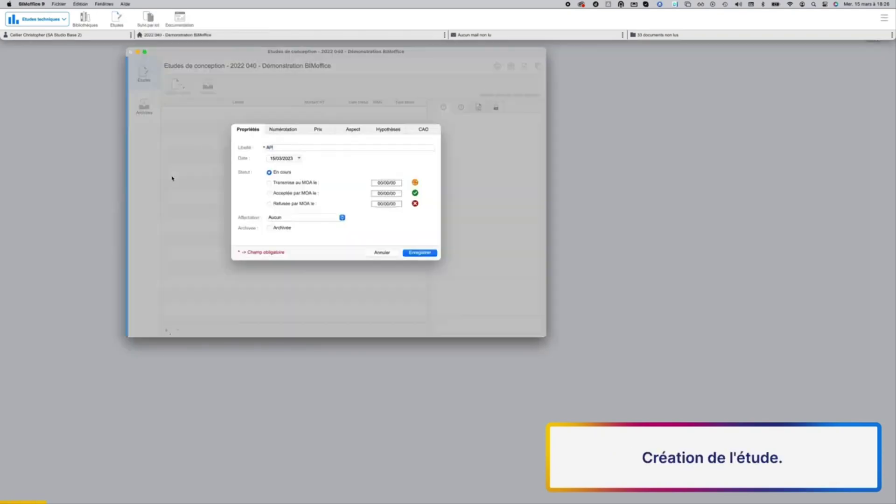
- Enable automatic numbering for lots starting at 0, bordereaux and ouvrages, and save the study
{"action": "left_click", "coordinate": [284, 131]}
{"action": "left_click", "coordinate": [296, 160]}
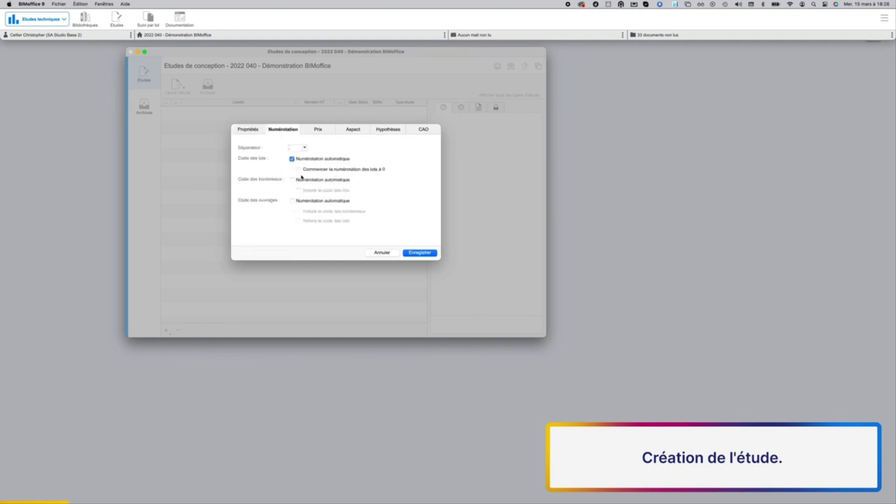
{"action": "left_click", "coordinate": [300, 170]}
{"action": "left_click", "coordinate": [298, 180]}
{"action": "left_click", "coordinate": [341, 202]}
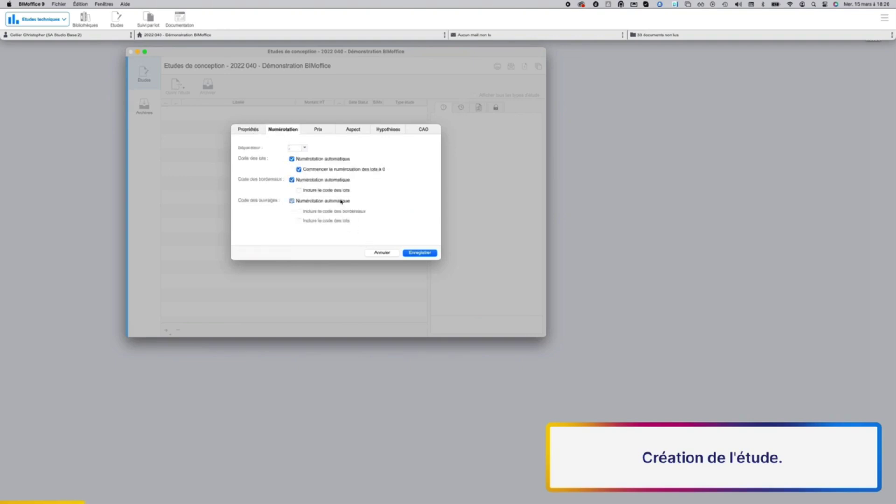
{"action": "left_click", "coordinate": [418, 253]}
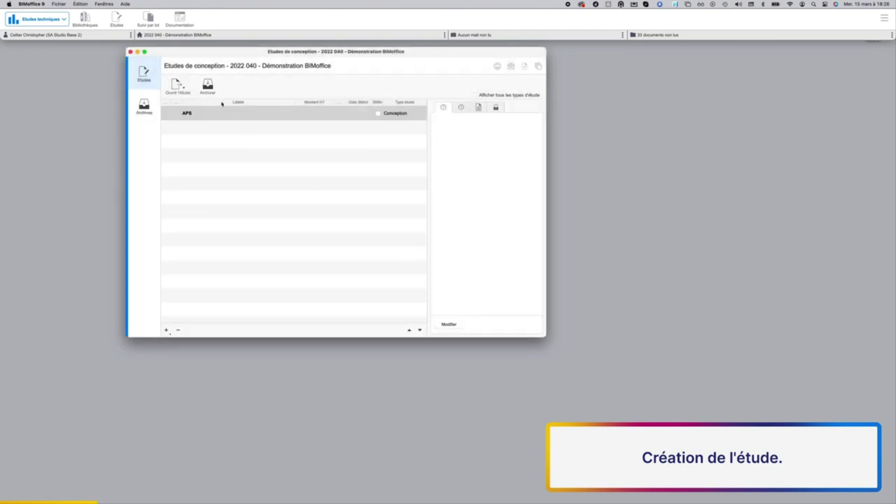
- Open the APS study and add Démolitions, Terrassements, Gros-oeuvre, Charpentes en bois and Charpentes métalliques as lots from Bibliothèque Bati CCTP
{"action": "double_click", "coordinate": [222, 119]}
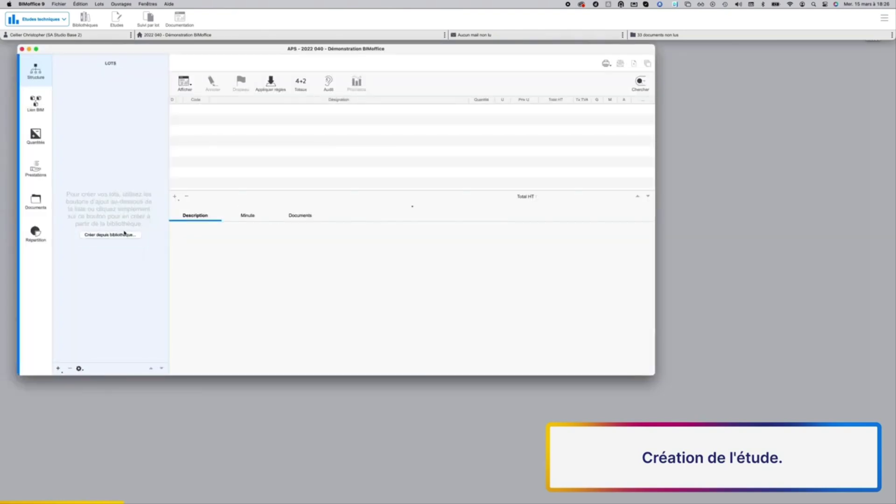
{"action": "left_click", "coordinate": [125, 234]}
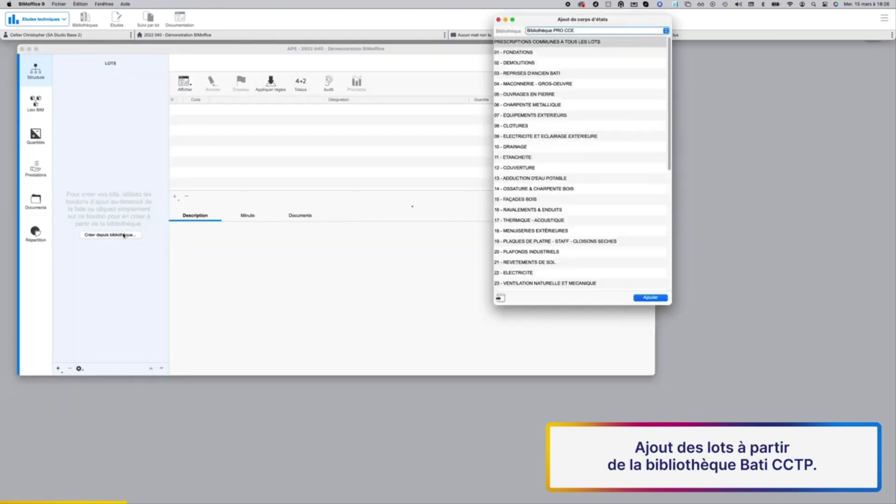
{"action": "left_click", "coordinate": [543, 33]}
{"action": "key", "text": "Return"}
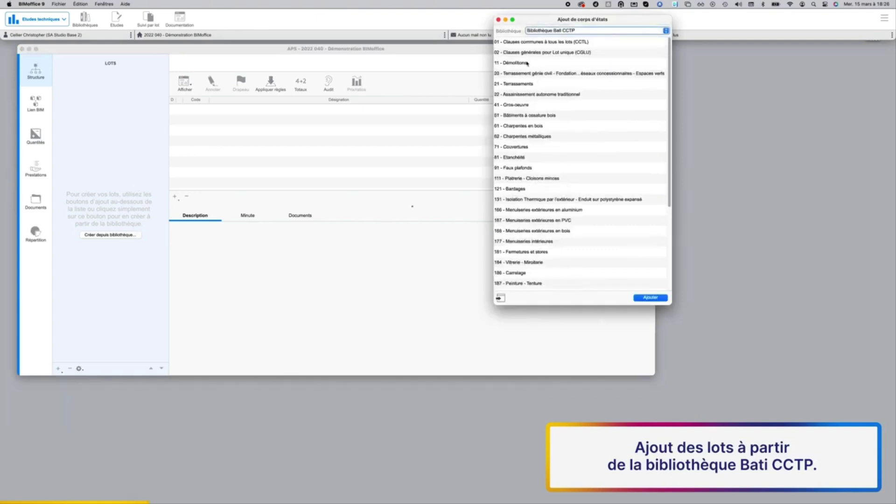
{"action": "left_click", "coordinate": [522, 63]}
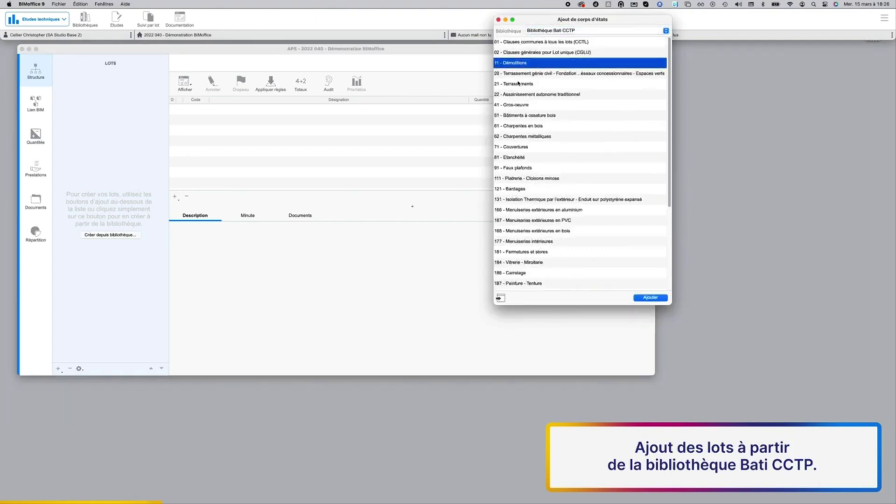
{"action": "left_click", "coordinate": [519, 83], "text": "super"}
{"action": "left_click", "coordinate": [518, 105], "text": "super"}
{"action": "left_click", "coordinate": [518, 125], "text": "super"}
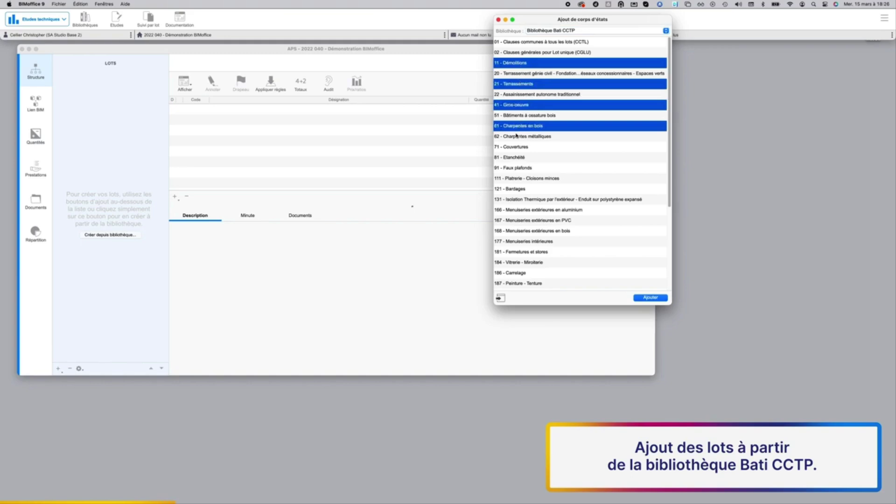
{"action": "left_click", "coordinate": [518, 136], "text": "super"}
{"action": "left_click", "coordinate": [642, 298]}
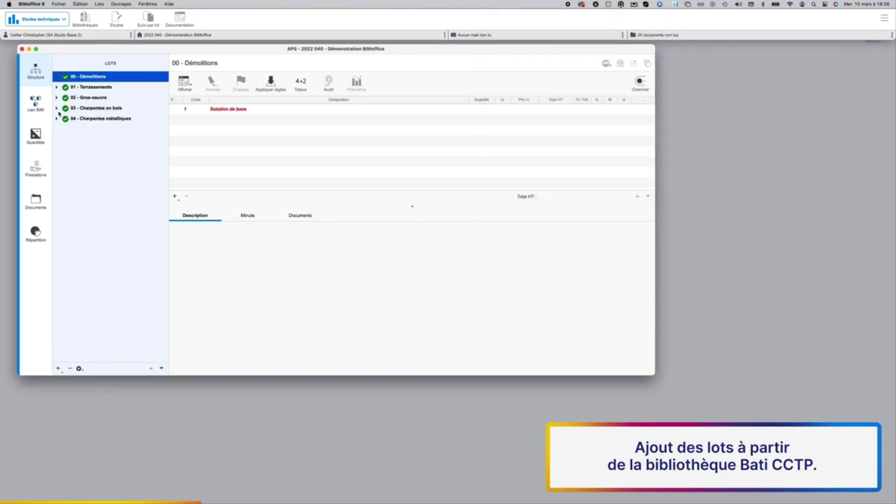
- Add chapter 61.1 GÉNÉRALITÉS – CHARPENTES EN BOIS with its children from the library to lot 03's Solution de base
{"action": "left_click", "coordinate": [60, 109]}
{"action": "left_click", "coordinate": [56, 108]}
{"action": "left_click", "coordinate": [96, 118]}
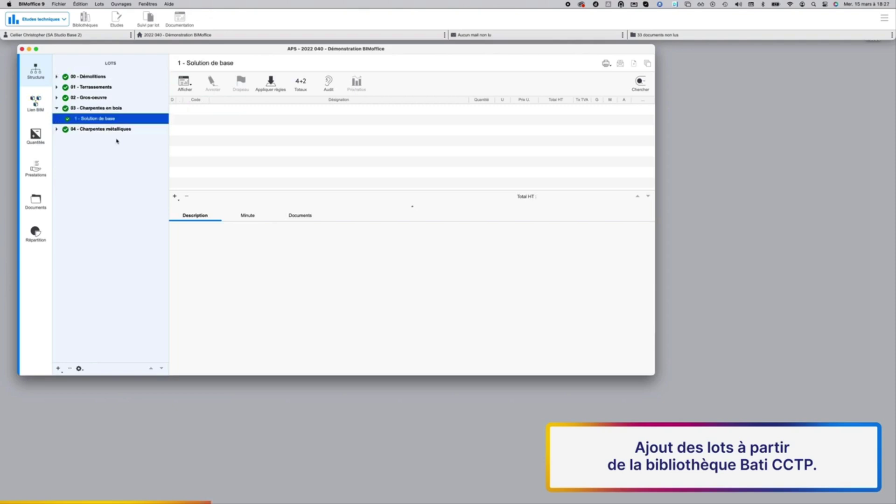
{"action": "left_click", "coordinate": [175, 198]}
{"action": "left_click", "coordinate": [203, 204]}
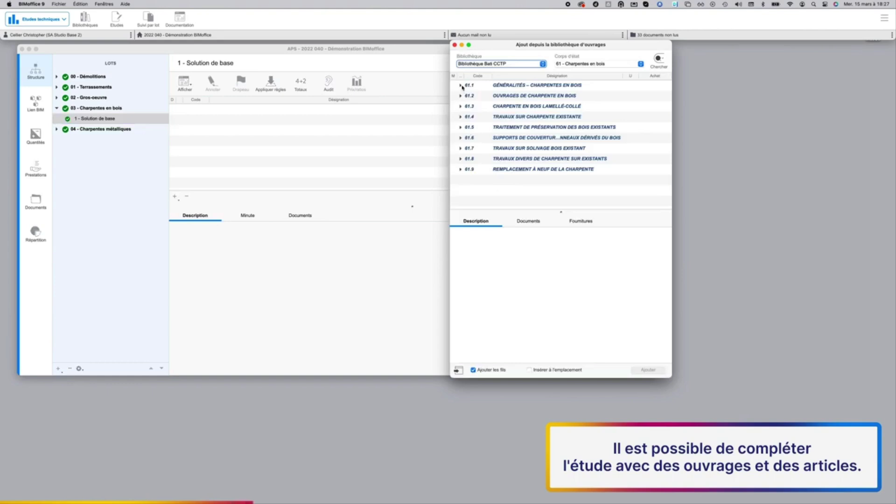
{"action": "left_click", "coordinate": [481, 87]}
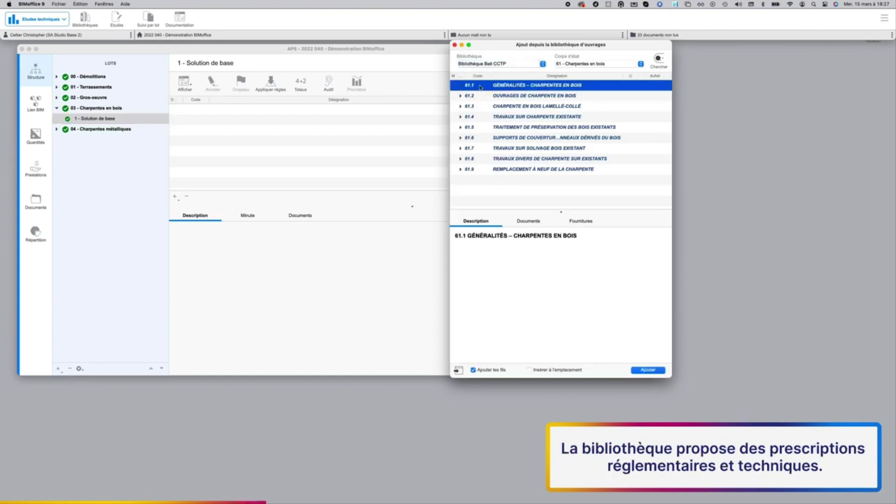
{"action": "double_click", "coordinate": [480, 86]}
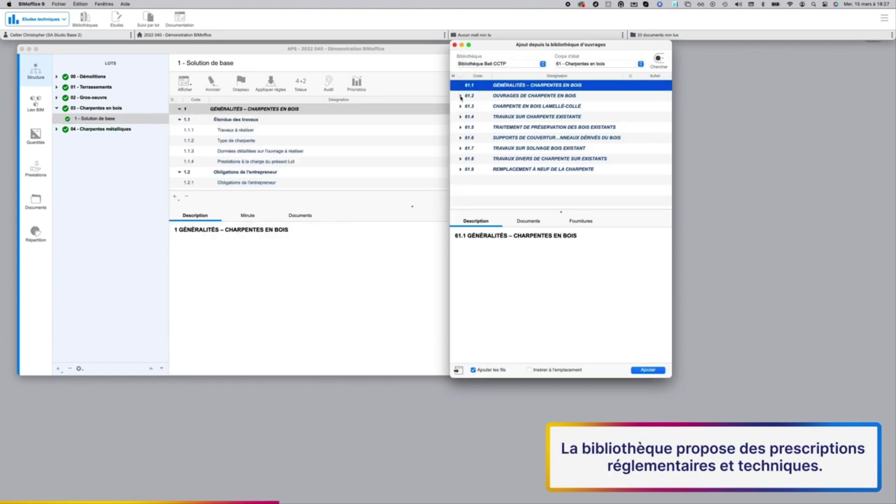
- Add the En sapin brut de sciage articles 61.2.1.1 and 61.2.2.1 from OUVRAGES DE CHARPENTE EN BOIS to the study
{"action": "left_click", "coordinate": [460, 96]}
{"action": "left_click", "coordinate": [461, 97]}
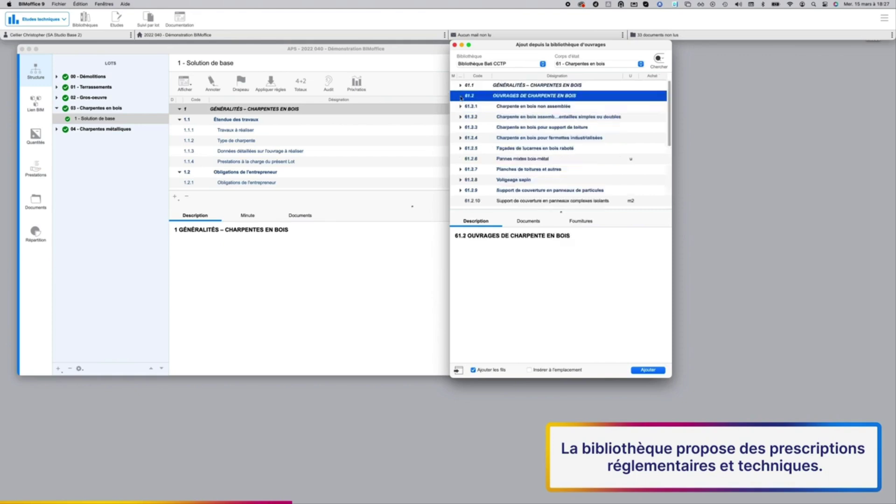
{"action": "left_click", "coordinate": [461, 106]}
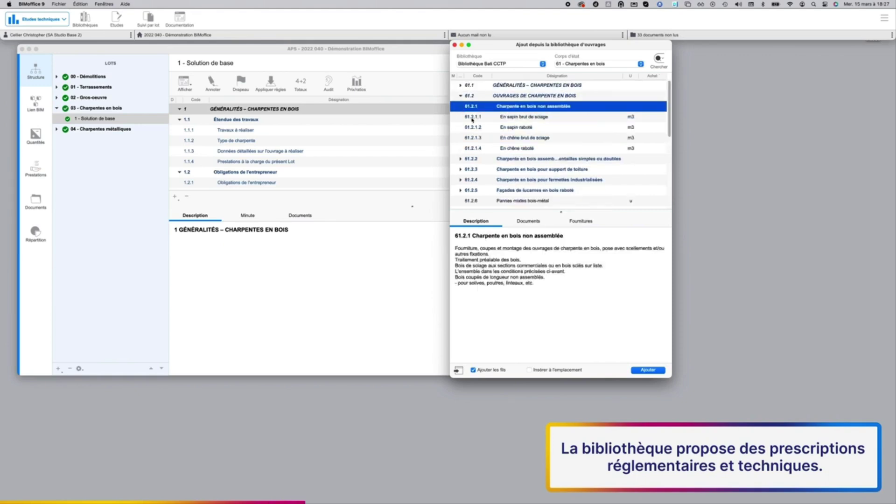
{"action": "double_click", "coordinate": [473, 117]}
{"action": "left_click", "coordinate": [462, 159]}
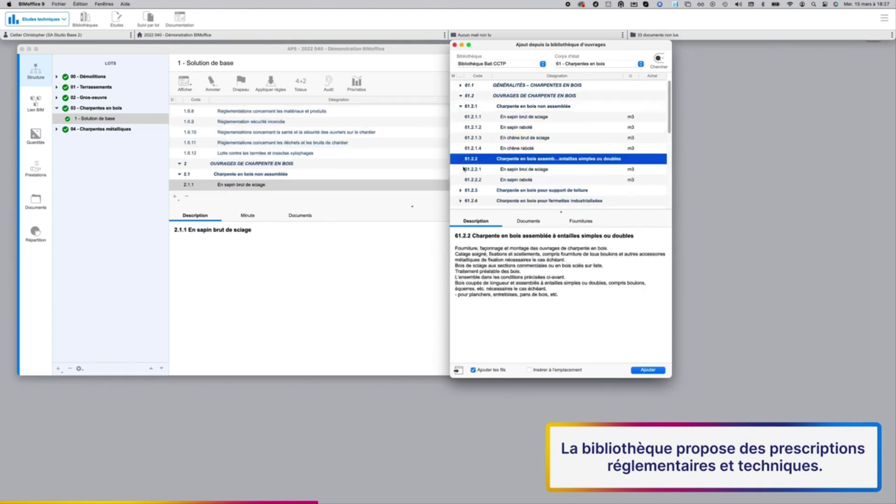
{"action": "double_click", "coordinate": [467, 170]}
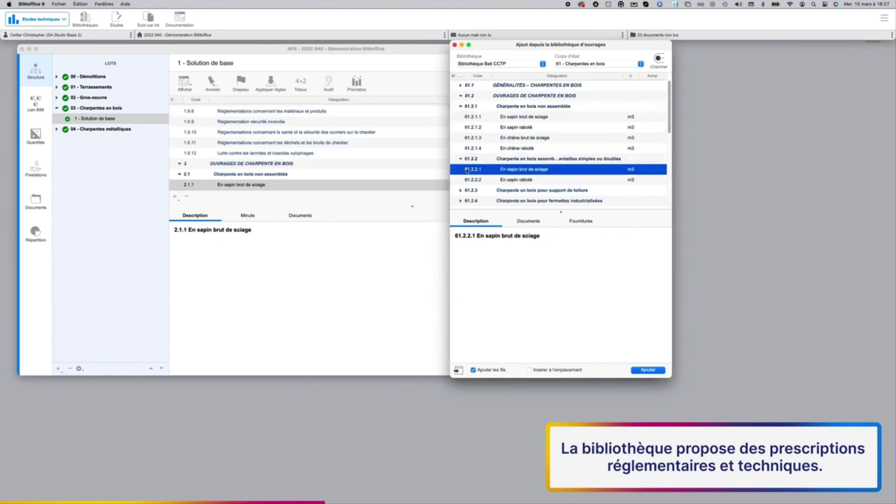
- Close the library and examine the texts of 1.6.4 Réglementation thermique et environnementale and 1.6.2 DTU et normes DTU in lot 03
{"action": "left_click", "coordinate": [455, 45]}
{"action": "scroll", "coordinate": [357, 151], "scroll_direction": "up", "scroll_amount": 10}
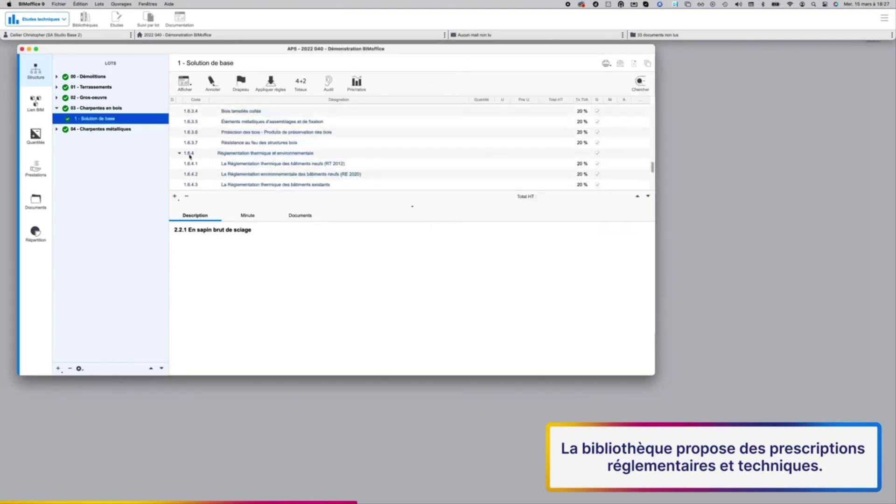
{"action": "left_click", "coordinate": [181, 153]}
{"action": "scroll", "coordinate": [294, 158], "scroll_direction": "up", "scroll_amount": 3}
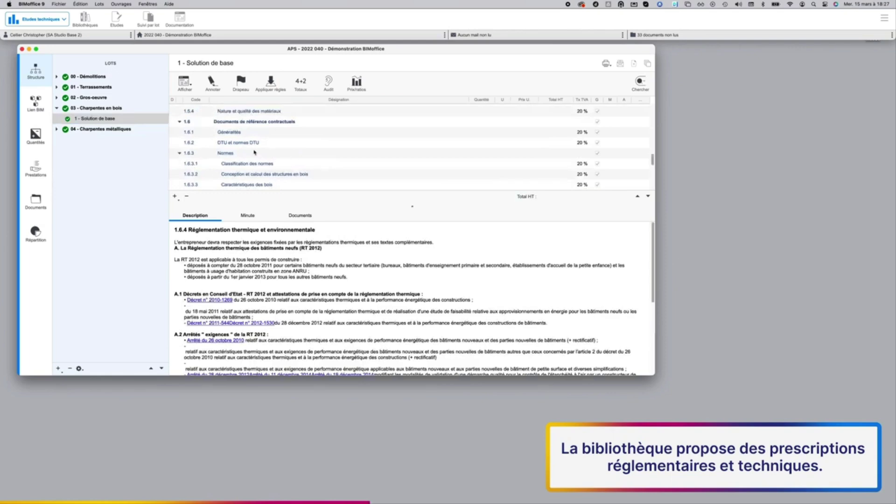
{"action": "left_click", "coordinate": [236, 146]}
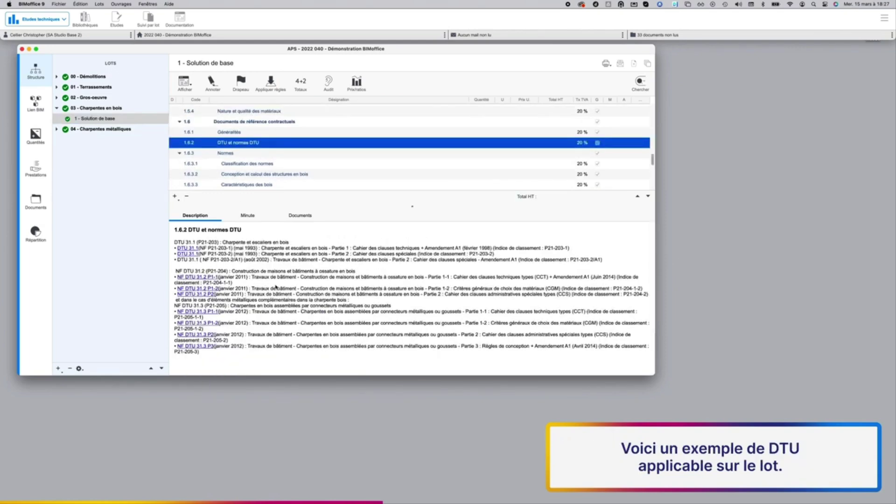
{"action": "double_click", "coordinate": [262, 145]}
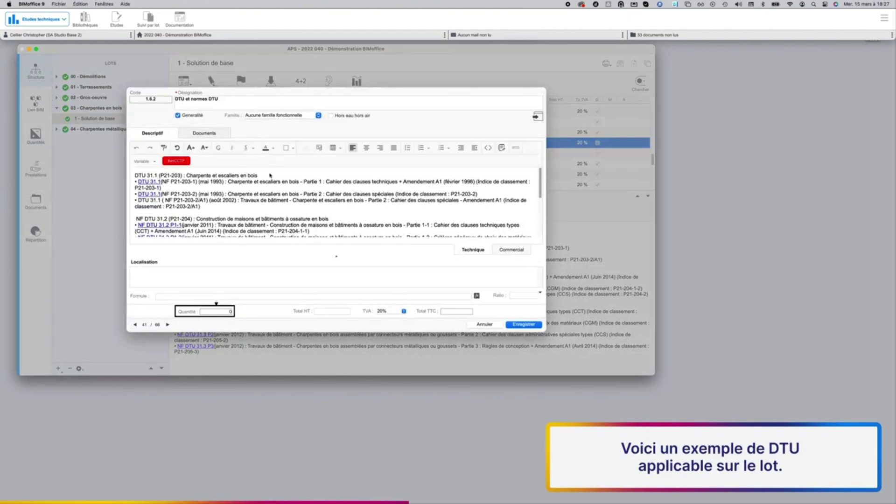
{"action": "scroll", "coordinate": [256, 209], "scroll_direction": "down", "scroll_amount": 1}
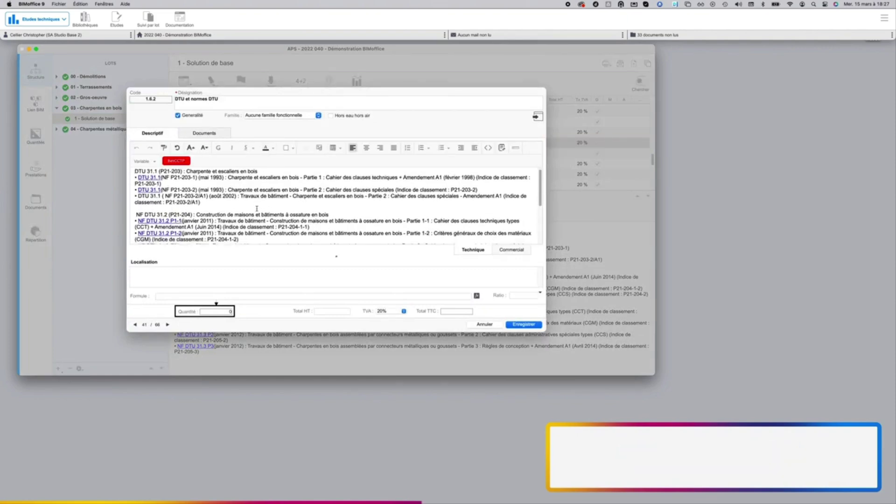
{"action": "scroll", "coordinate": [257, 208], "scroll_direction": "down", "scroll_amount": 5}
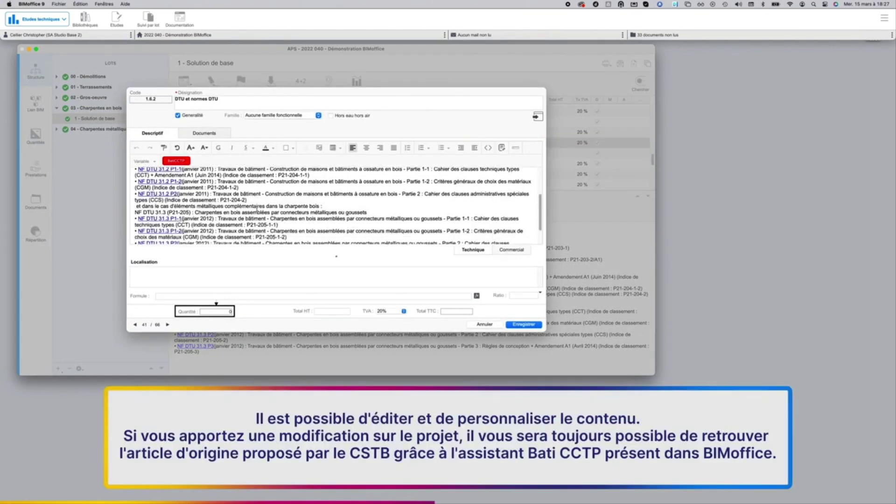
{"action": "key", "text": "Escape"}
- Add the line "- peinture blanche à prévoir par le présent lot." to the description of 2.1 Charpente en bois non assemblée, check the Bati CCTP assistant and save
{"action": "scroll", "coordinate": [260, 187], "scroll_direction": "down", "scroll_amount": 3}
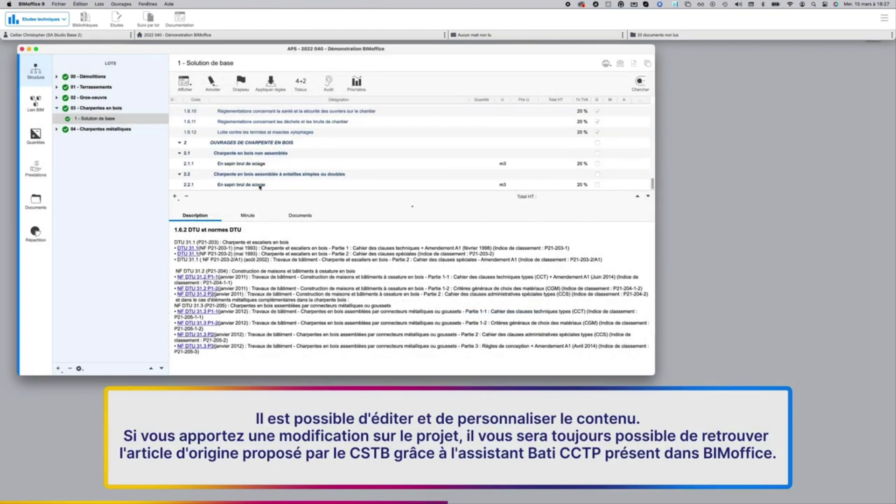
{"action": "left_click", "coordinate": [242, 154]}
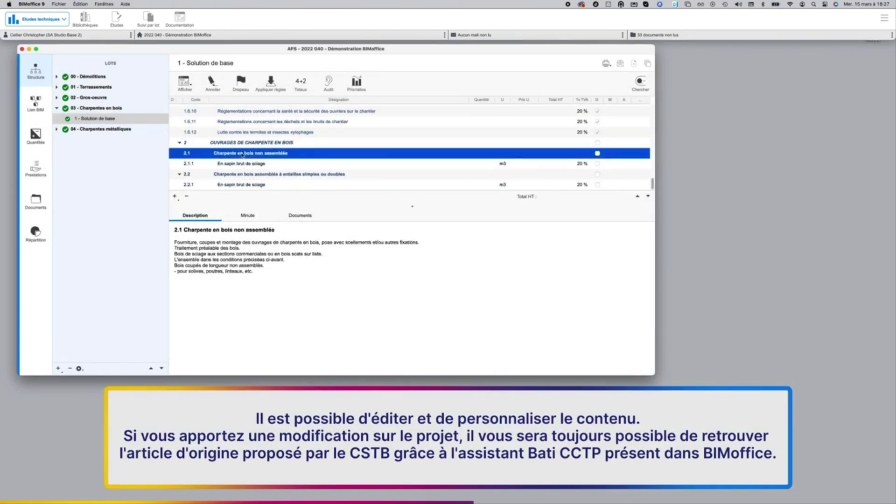
{"action": "double_click", "coordinate": [243, 153]}
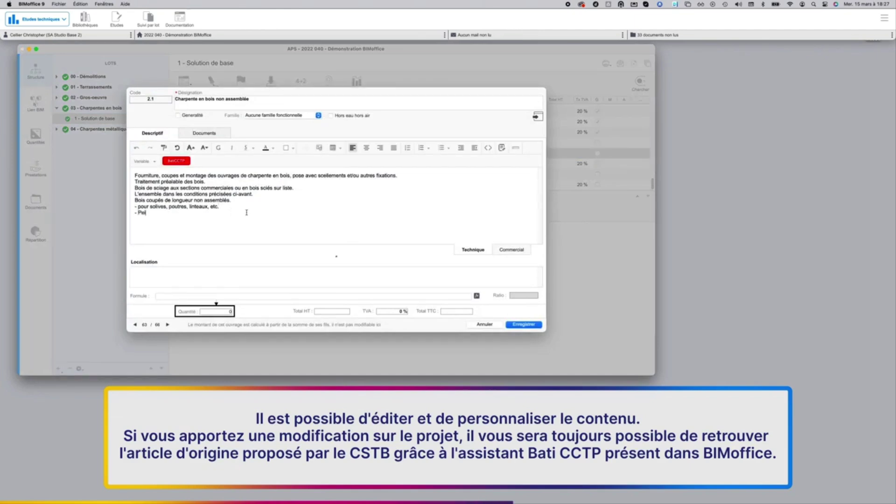
{"action": "type", "text": "inture blanche à prévoir par le présent lot."}
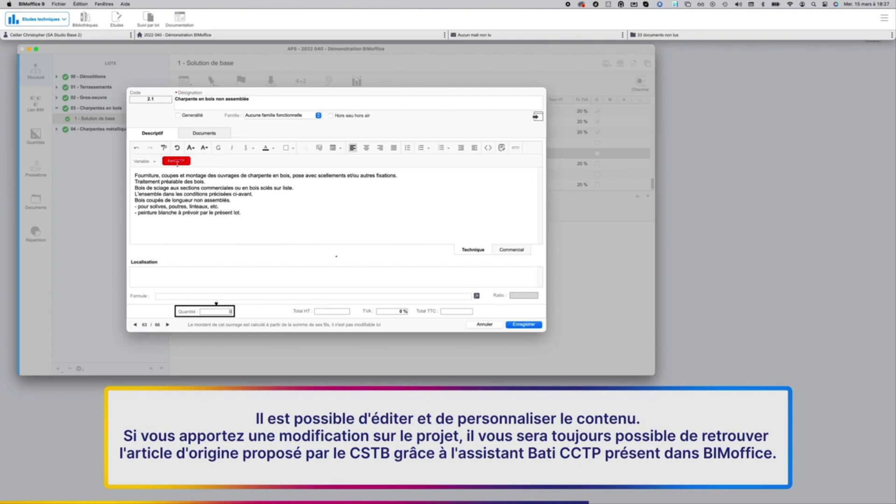
{"action": "left_click", "coordinate": [176, 161]}
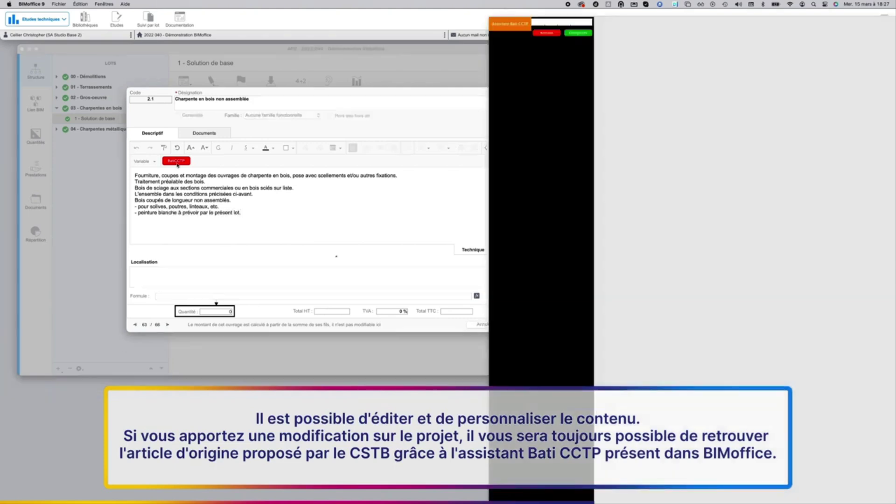
{"action": "left_click", "coordinate": [177, 163]}
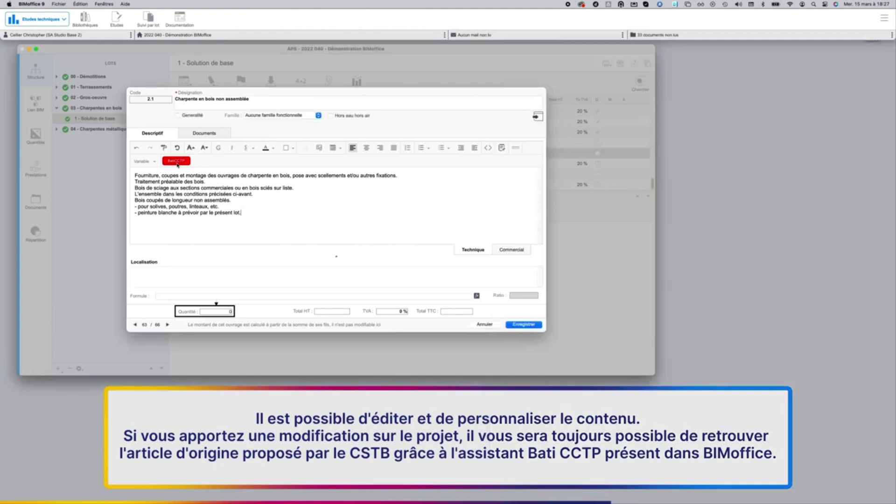
{"action": "left_click", "coordinate": [532, 326]}
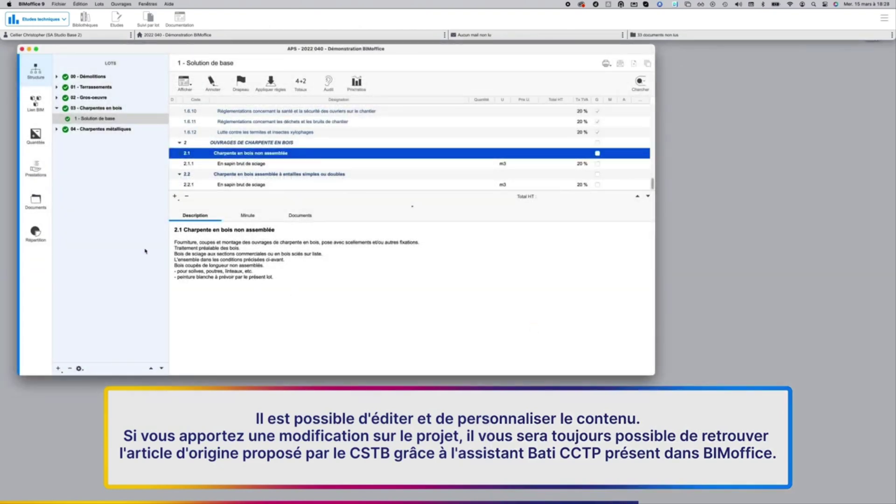
- Preview the descriptive document of lot 03 - Charpentes en bois in the Descriptif style and look through its pages
{"action": "left_click", "coordinate": [45, 205]}
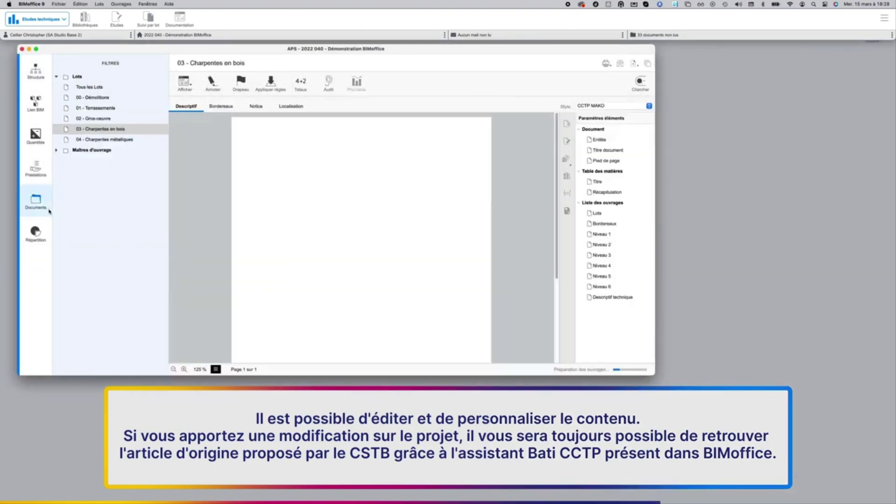
{"action": "left_click", "coordinate": [101, 130]}
{"action": "left_click", "coordinate": [649, 106]}
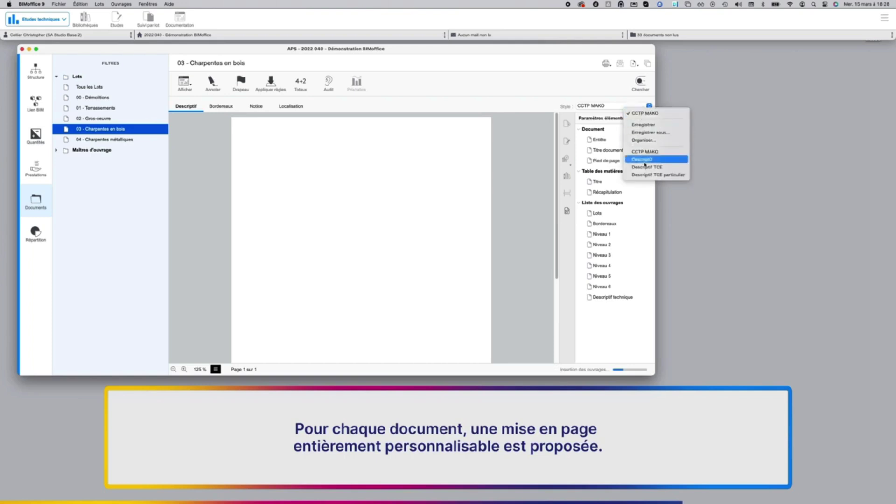
{"action": "left_click", "coordinate": [644, 161]}
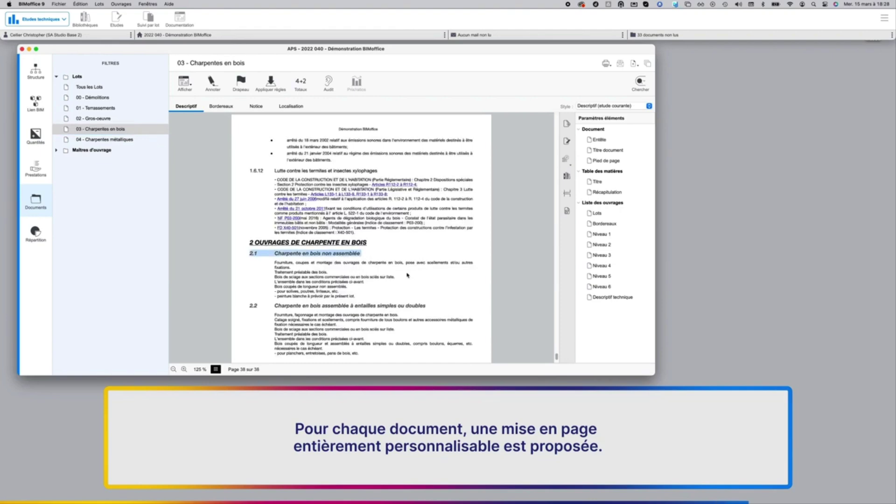
{"action": "scroll", "coordinate": [426, 281], "scroll_direction": "down", "scroll_amount": 2}
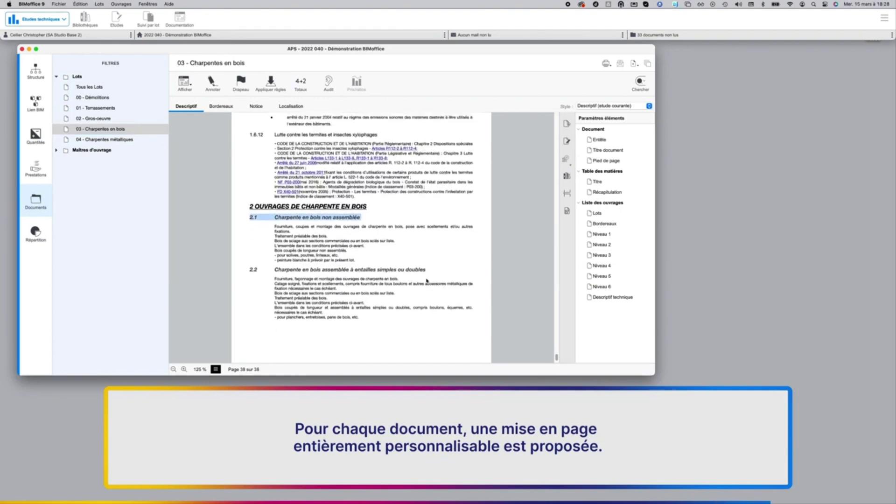
{"action": "scroll", "coordinate": [427, 281], "scroll_direction": "up", "scroll_amount": 10}
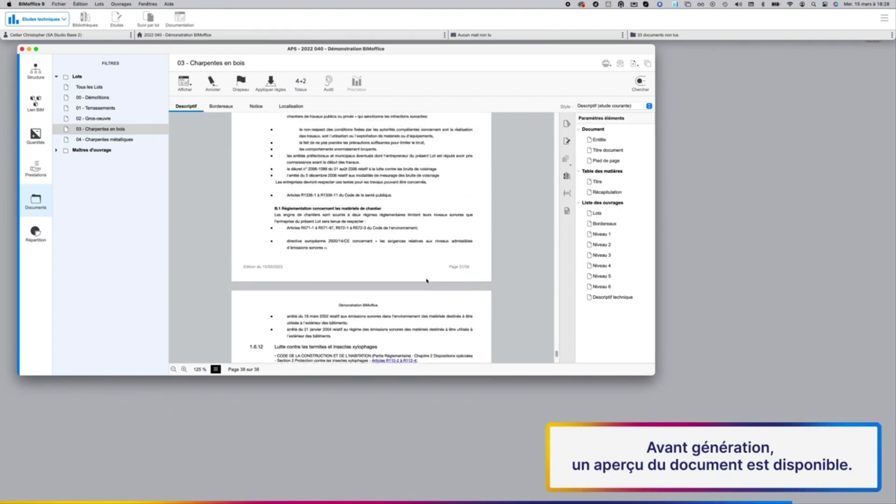
{"action": "scroll", "coordinate": [427, 281], "scroll_direction": "up", "scroll_amount": 15}
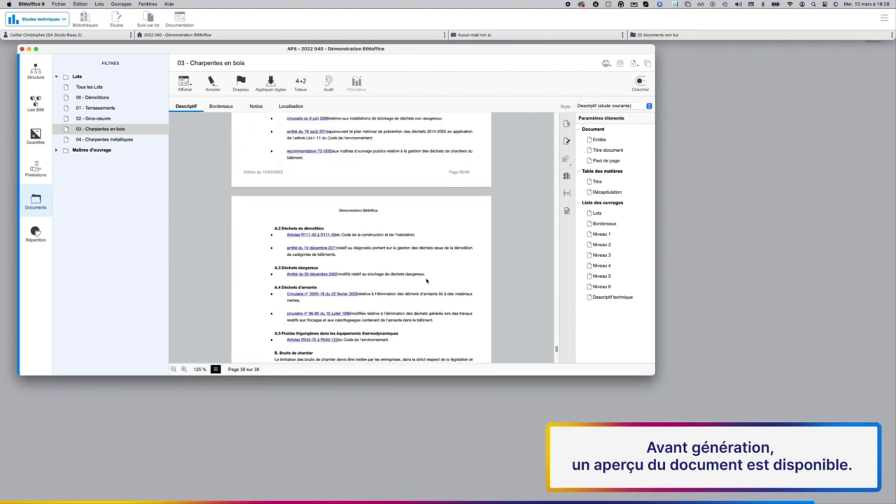
{"action": "scroll", "coordinate": [427, 280], "scroll_direction": "up", "scroll_amount": 15}
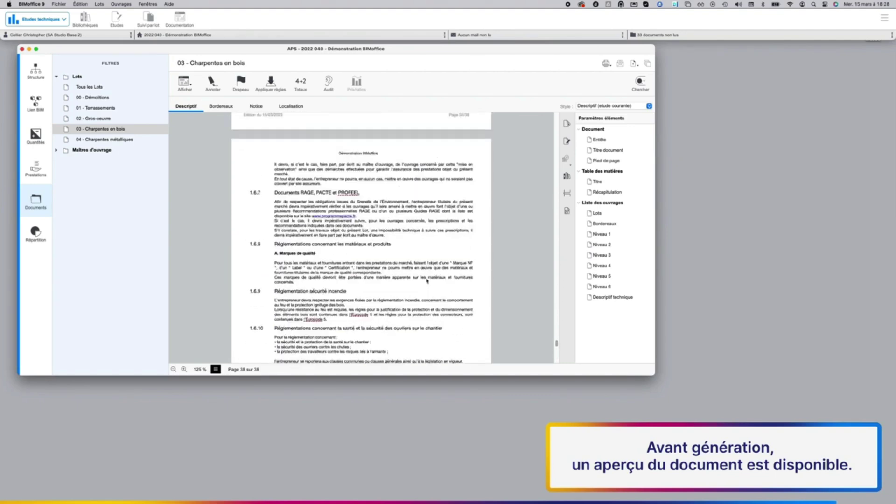
{"action": "scroll", "coordinate": [427, 280], "scroll_direction": "up", "scroll_amount": 4}
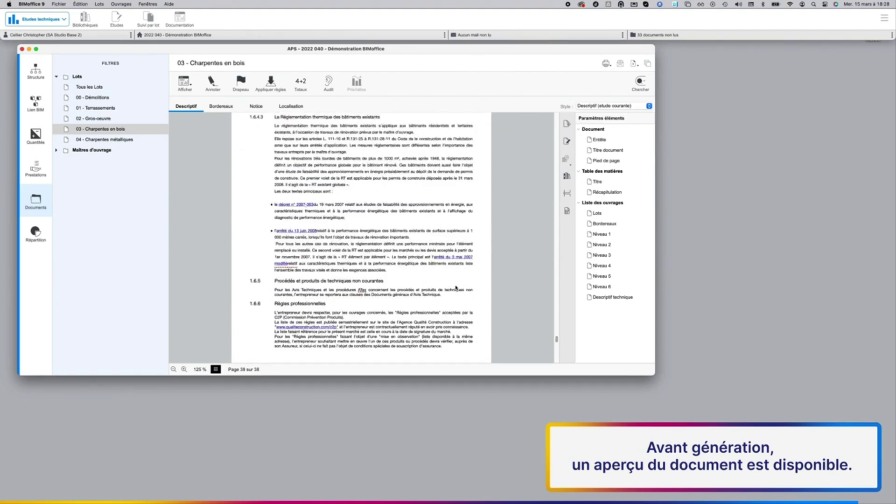
{"action": "left_click_drag", "start_coordinate": [555, 341], "coordinate": [555, 115]}
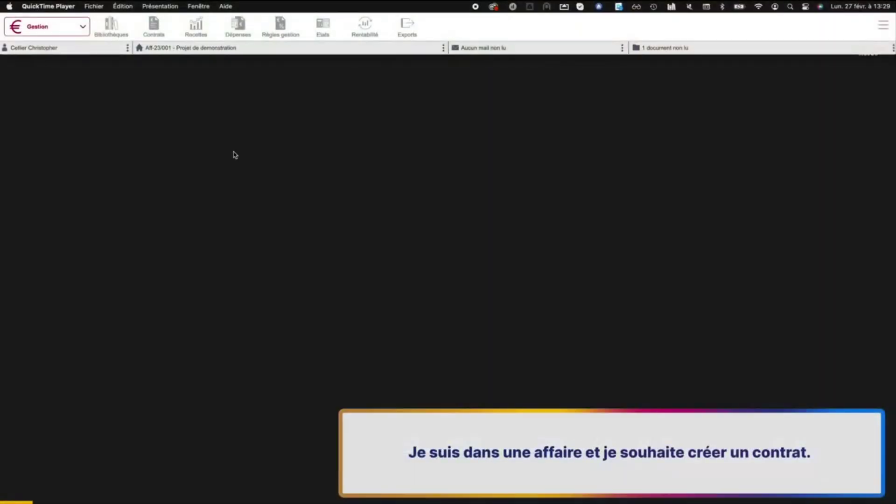
- Start a new contract for the demonstration project and label it Contrat de base
{"action": "left_click", "coordinate": [155, 29]}
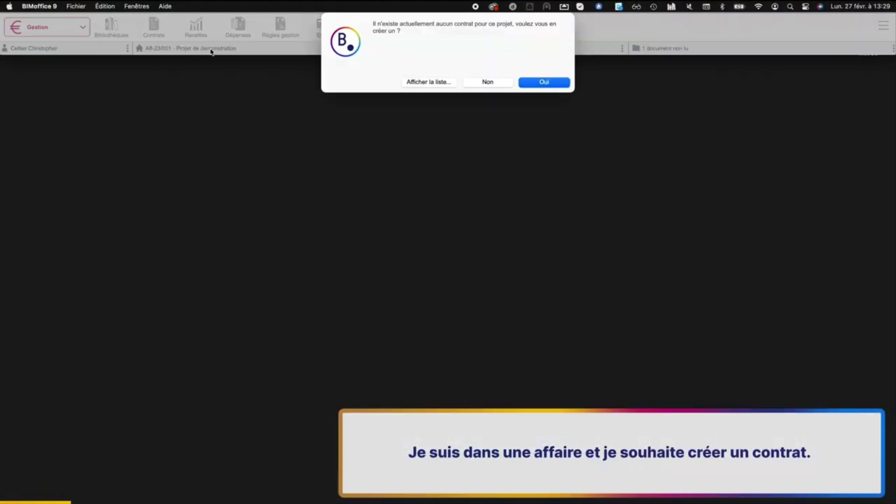
{"action": "key", "text": "Return"}
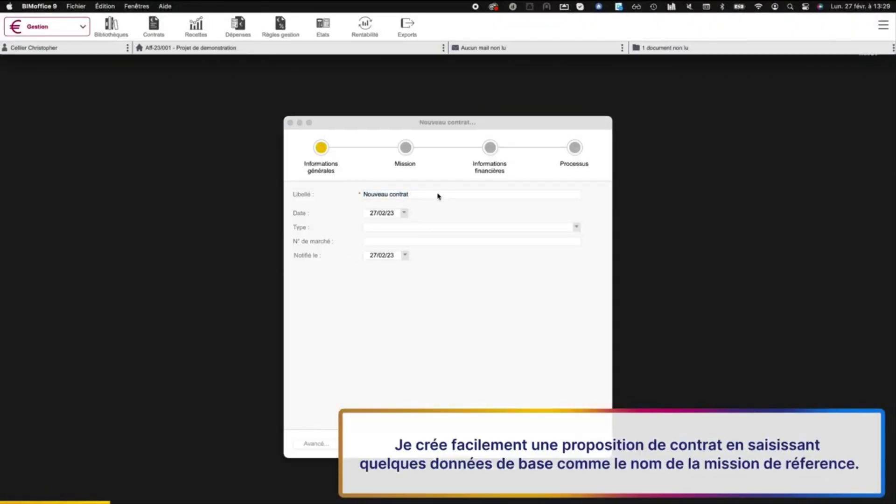
{"action": "left_click", "coordinate": [419, 192]}
{"action": "type", "text": "Contrat"}
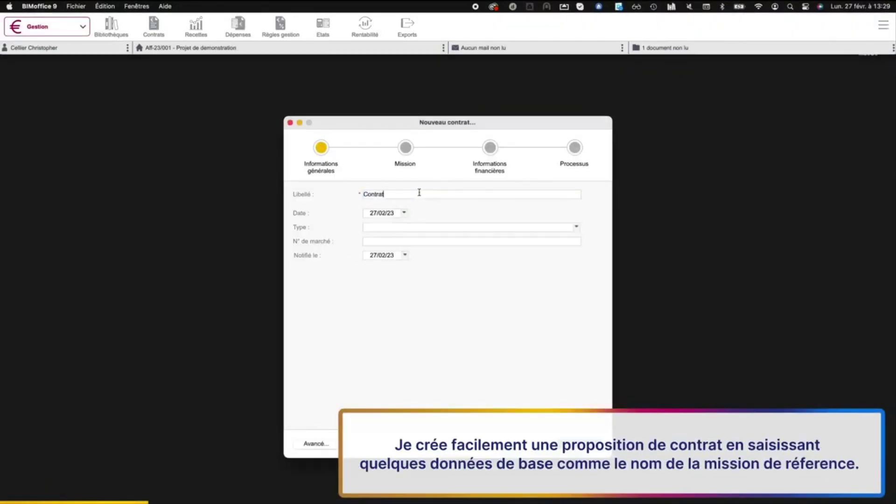
{"action": "type", "text": " de base"}
{"action": "key", "text": "Return"}
- Choose Mission base as the contract's reference mission and create the contract with the default financial and process settings
{"action": "left_click", "coordinate": [501, 193]}
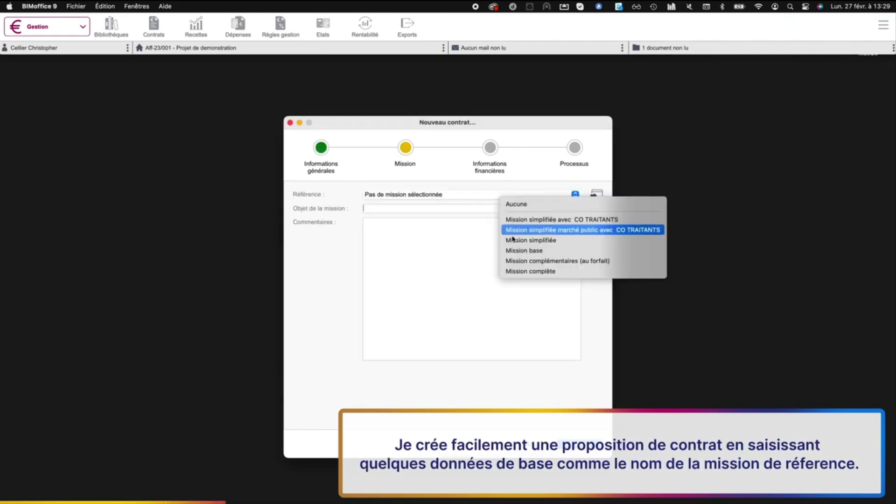
{"action": "left_click", "coordinate": [515, 252]}
{"action": "key", "text": "Return"}
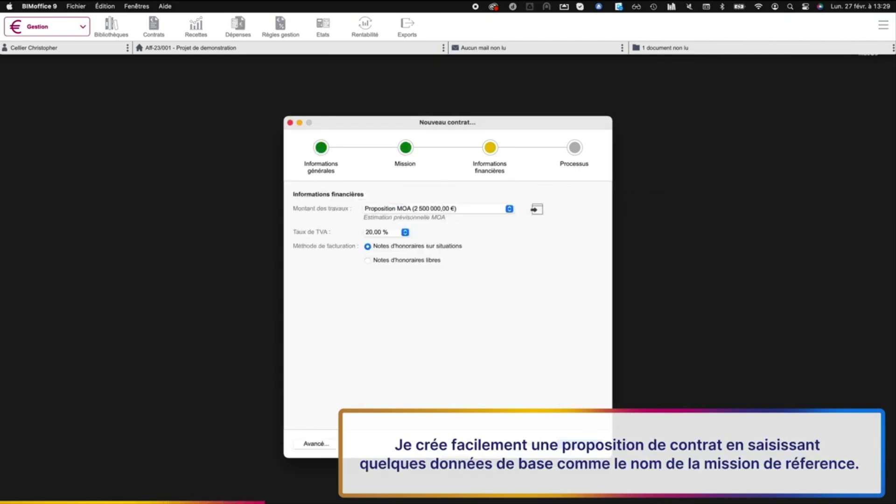
{"action": "key", "text": "Return"}
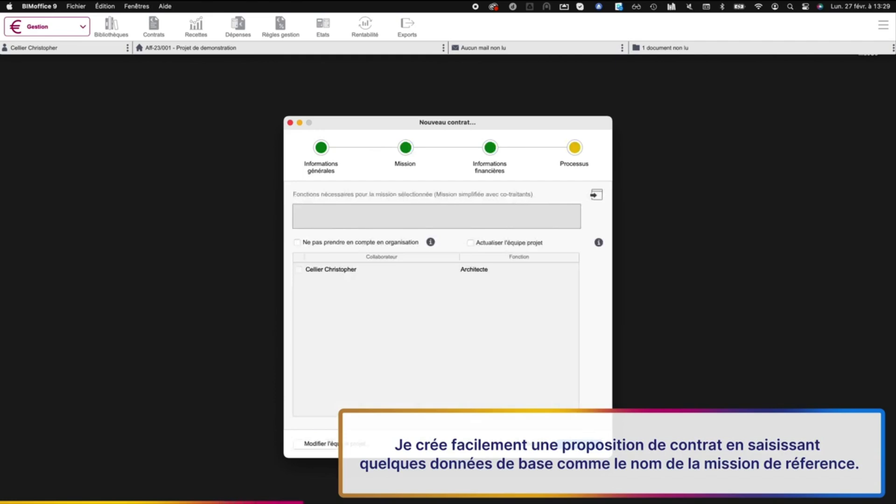
{"action": "key", "text": "Return"}
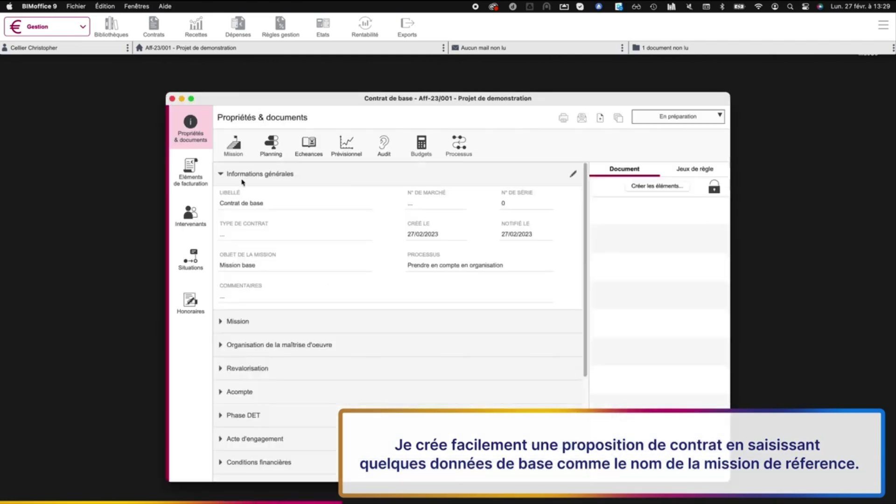
- Check the mission phases of Contrat de base, view its planning at a monthly scale and save the planning
{"action": "left_click", "coordinate": [225, 149]}
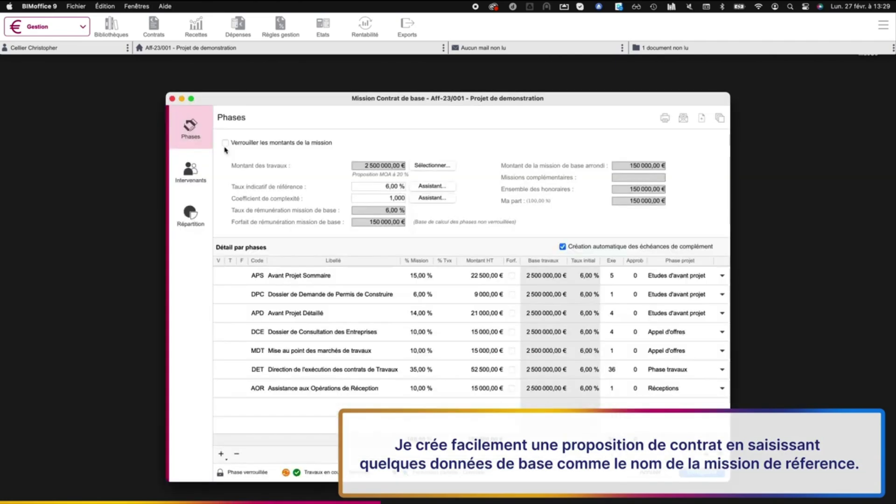
{"action": "key", "text": "super+w"}
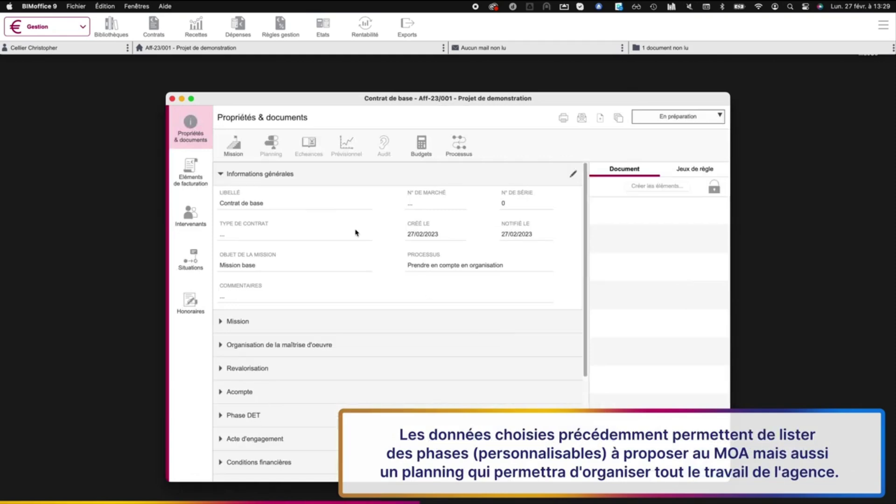
{"action": "left_click", "coordinate": [274, 149]}
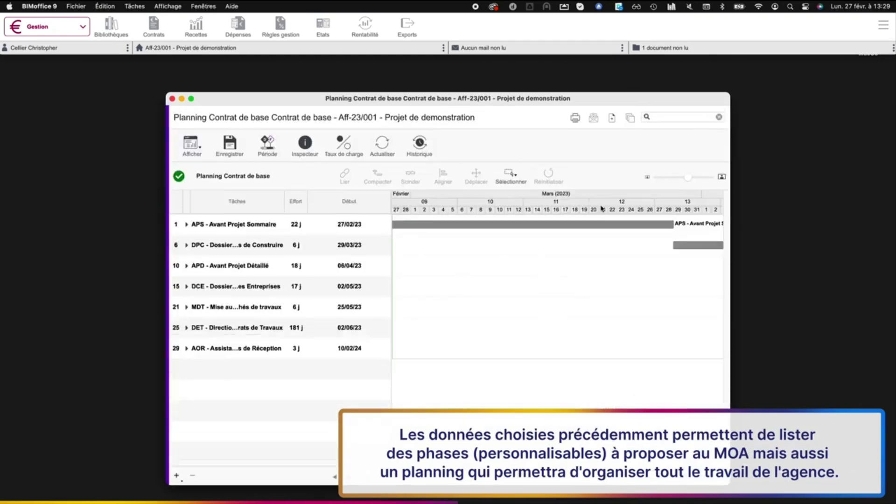
{"action": "left_click", "coordinate": [661, 179]}
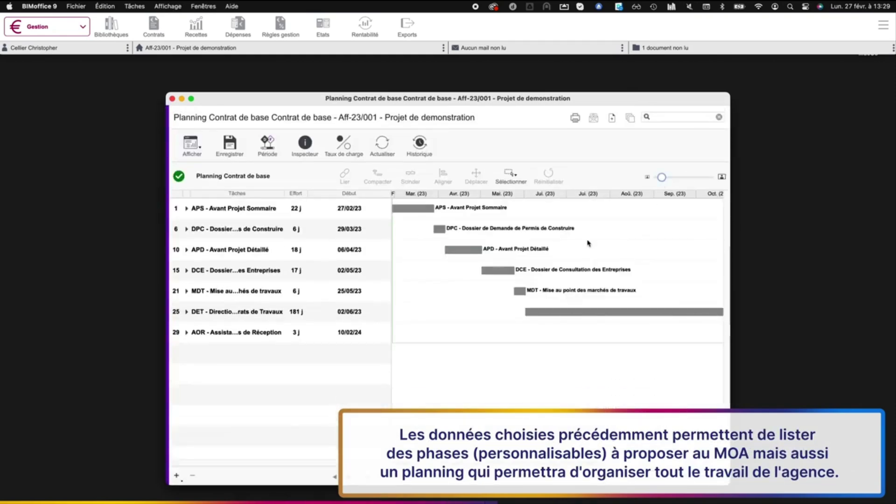
{"action": "left_click", "coordinate": [173, 99]}
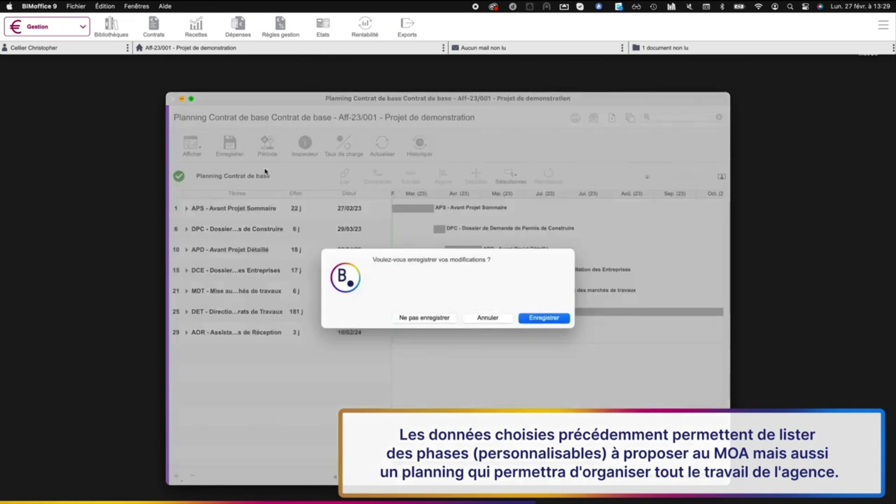
{"action": "left_click", "coordinate": [525, 318]}
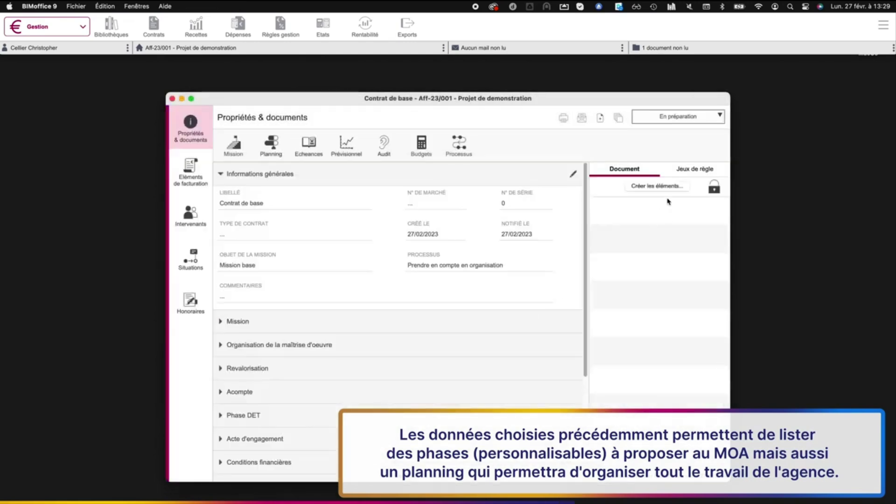
- Create the Proposition de mission document for Contrat de base, then open it to check its contents
{"action": "left_click", "coordinate": [665, 186]}
{"action": "double_click", "coordinate": [651, 208]}
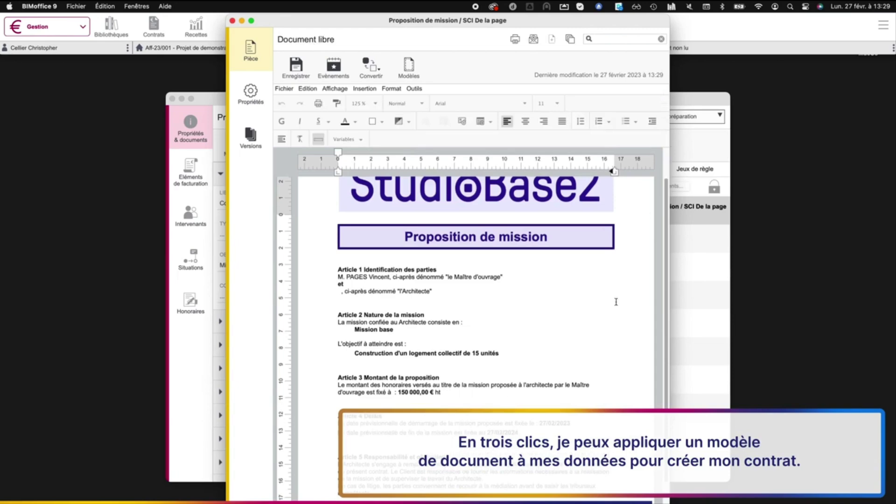
{"action": "key", "text": "super+w"}
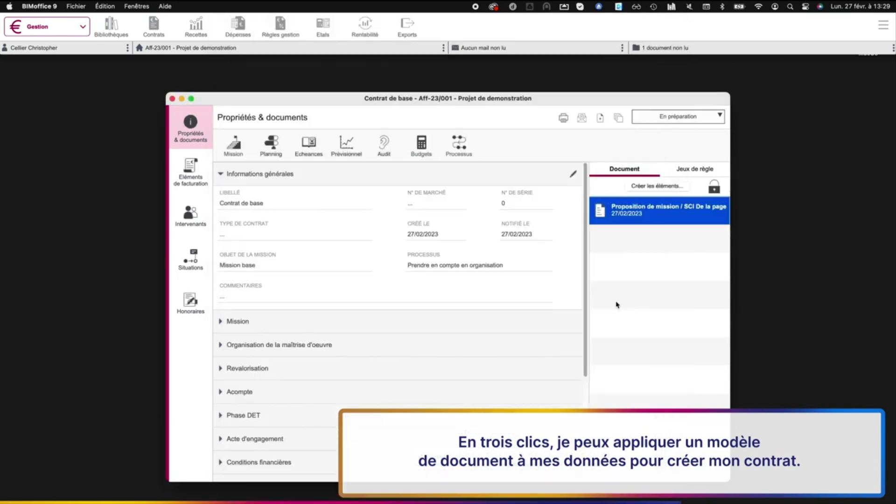
- Show the Proposition de mission in the project's document list and prepare an e-mail with it attached as a PDF
{"action": "right_click", "coordinate": [656, 222]}
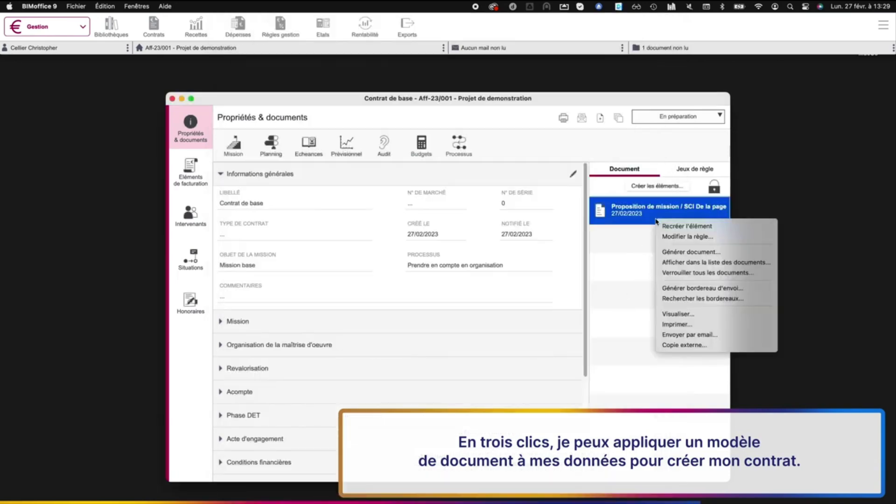
{"action": "left_click", "coordinate": [672, 265]}
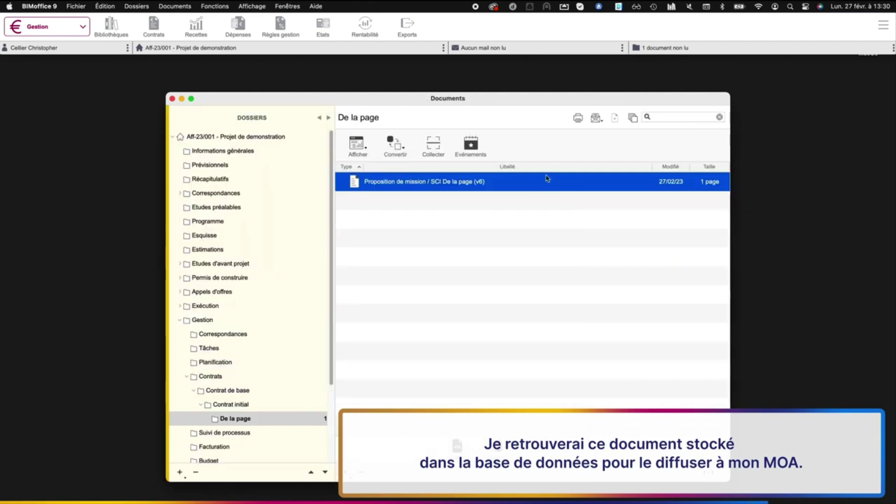
{"action": "left_click", "coordinate": [597, 118]}
{"action": "left_click", "coordinate": [605, 136]}
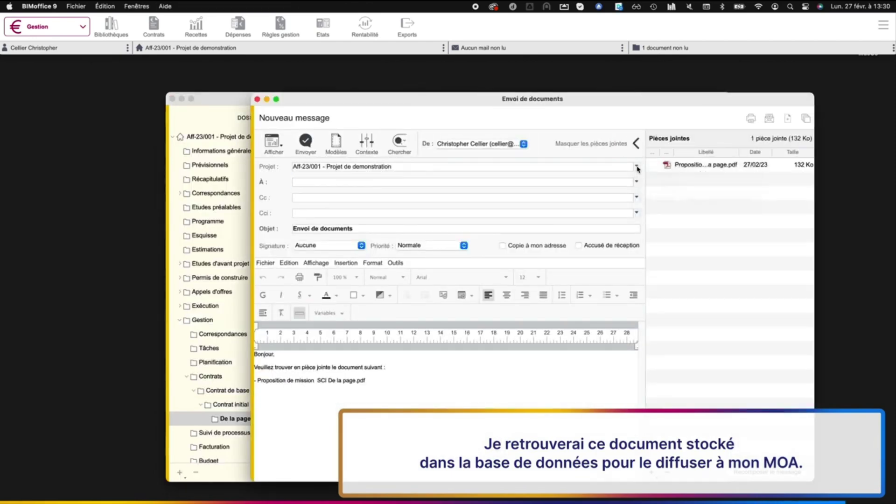
{"action": "left_click", "coordinate": [637, 166]}
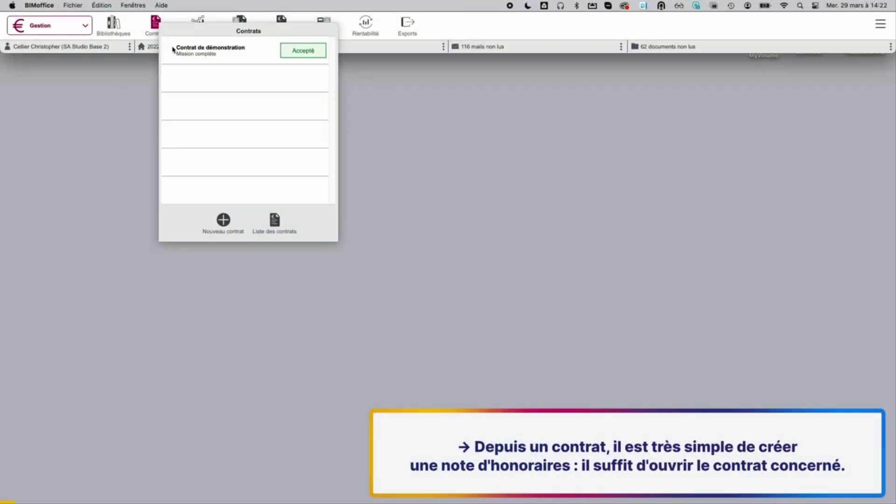
- In Contrat de démonstration, create a new billing situation covering the OAD and REL deadlines
{"action": "double_click", "coordinate": [187, 49]}
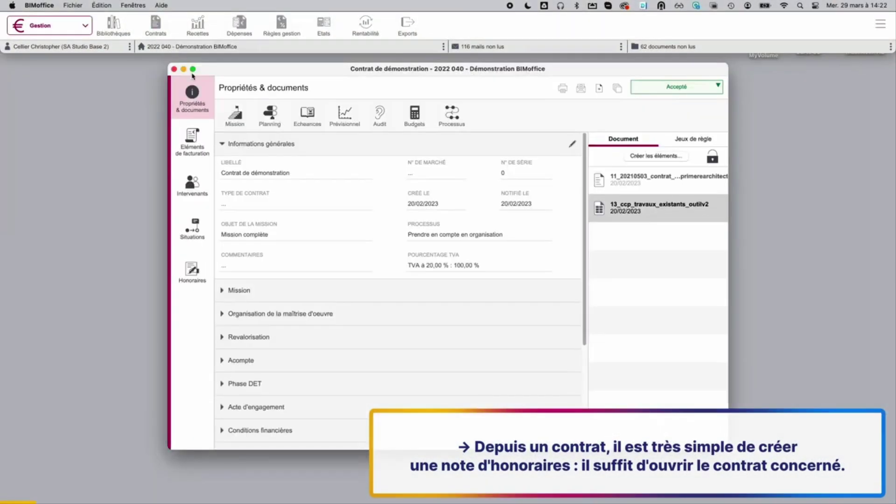
{"action": "left_click", "coordinate": [192, 228]}
{"action": "left_click", "coordinate": [229, 440]}
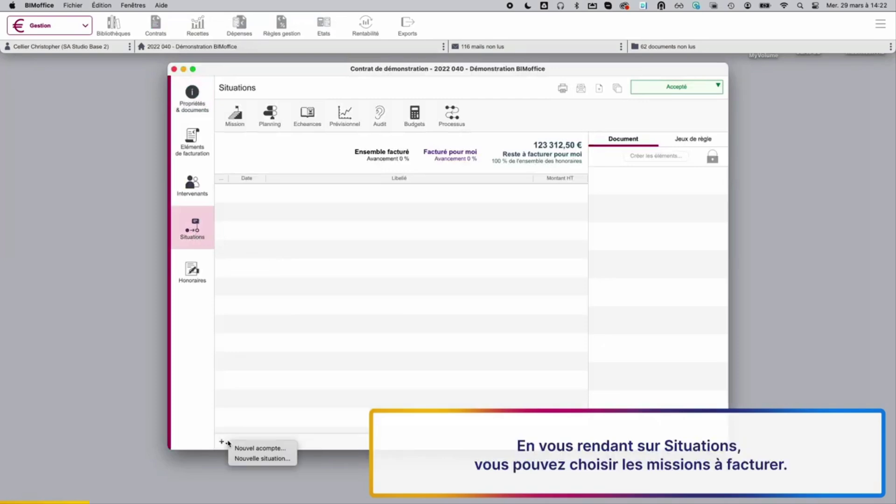
{"action": "left_click", "coordinate": [252, 458]}
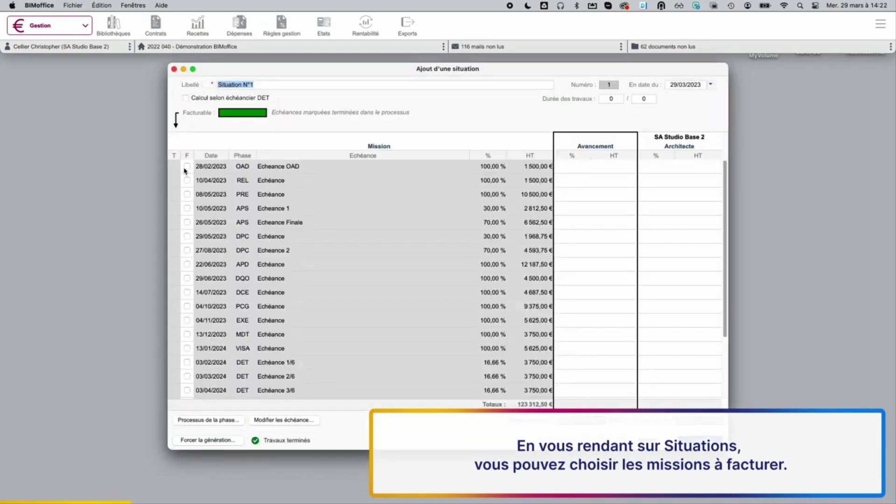
{"action": "left_click", "coordinate": [187, 166]}
{"action": "left_click", "coordinate": [187, 180]}
{"action": "key", "text": "Return"}
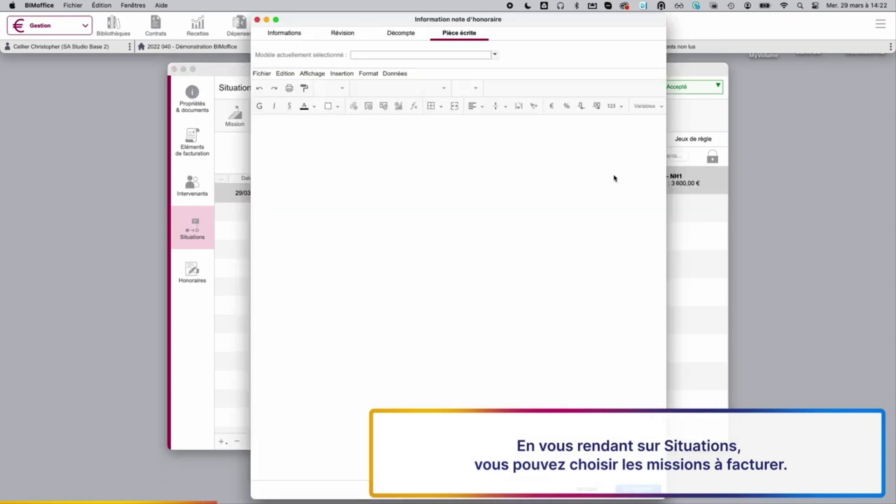
- Set the fee note's zoom to 75 %, review its amounts and payment details, and validate it
{"action": "left_click", "coordinate": [341, 88]}
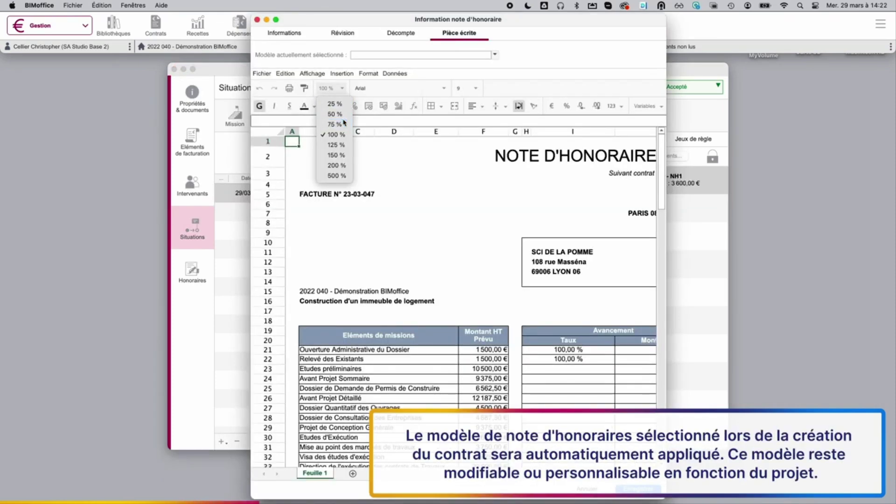
{"action": "left_click", "coordinate": [335, 124]}
{"action": "scroll", "coordinate": [498, 243], "scroll_direction": "down", "scroll_amount": 5}
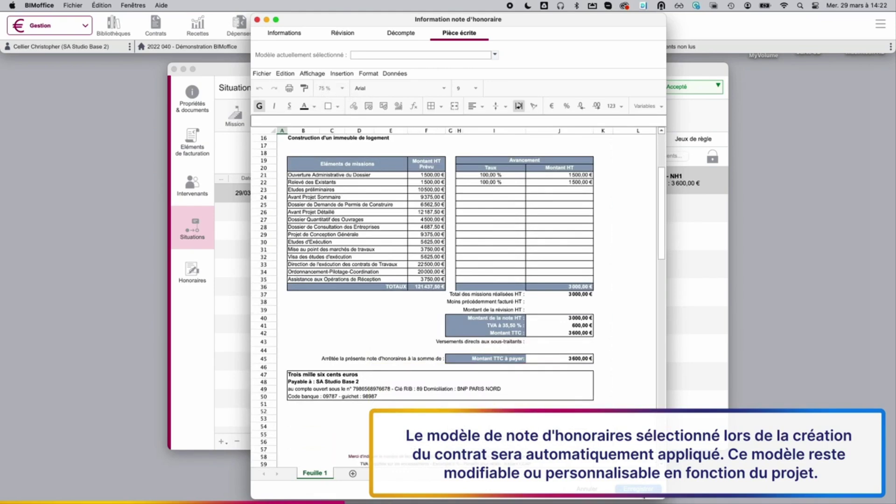
{"action": "left_click", "coordinate": [640, 489]}
- Generate the SCI DE LA POMME - NH1 fee note as a document in the project's document base
{"action": "right_click", "coordinate": [632, 186]}
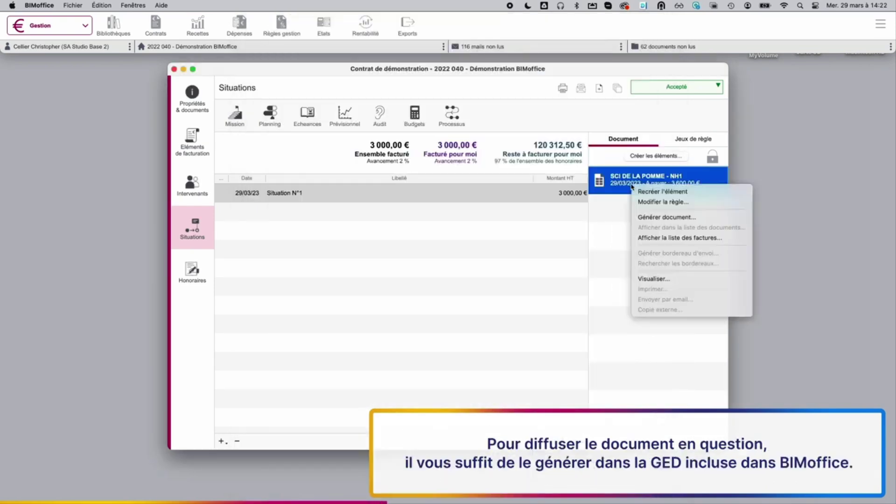
{"action": "left_click", "coordinate": [644, 218]}
{"action": "key", "text": "Return"}
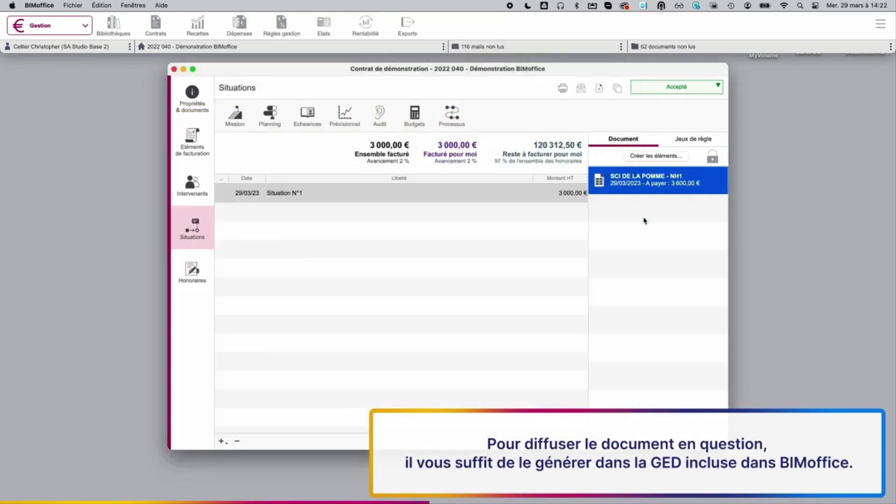
- Locate the SCI DE LA POMME - NH1 fee note in the Facturation folder and open it to check its contents
{"action": "right_click", "coordinate": [641, 189]}
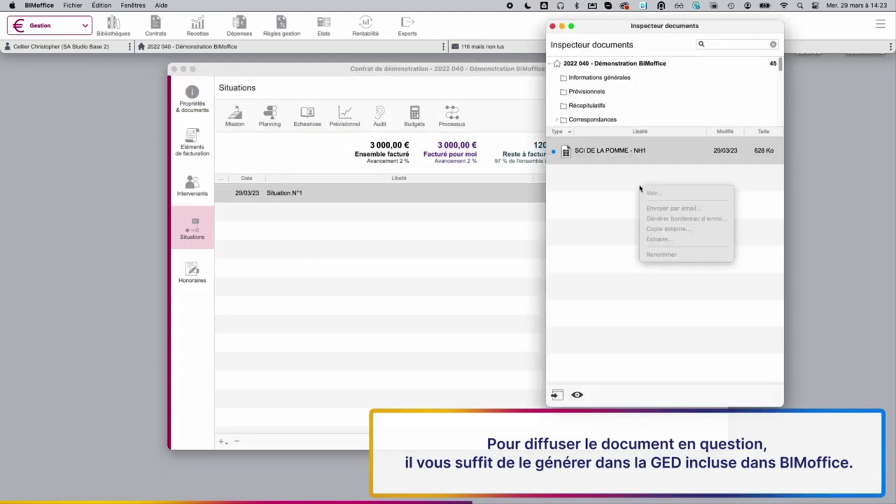
{"action": "left_click", "coordinate": [619, 227]}
{"action": "left_click", "coordinate": [560, 395]}
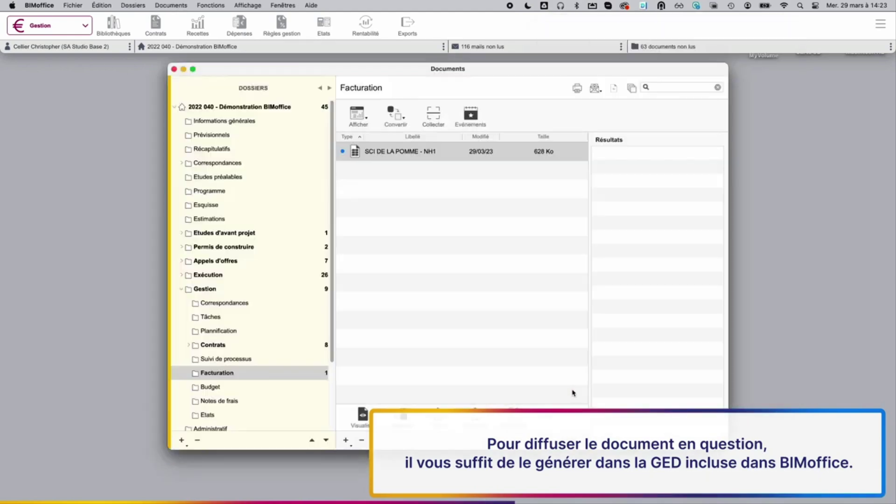
{"action": "key", "text": "Return"}
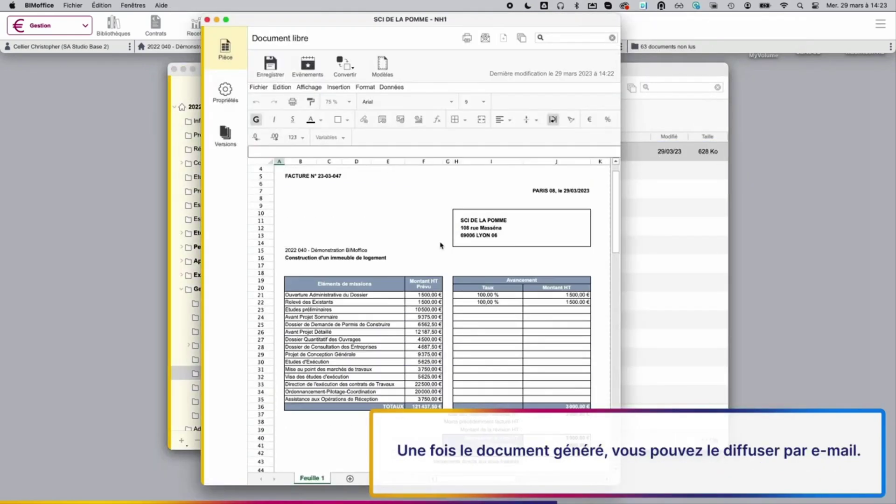
{"action": "key", "text": "super+w"}
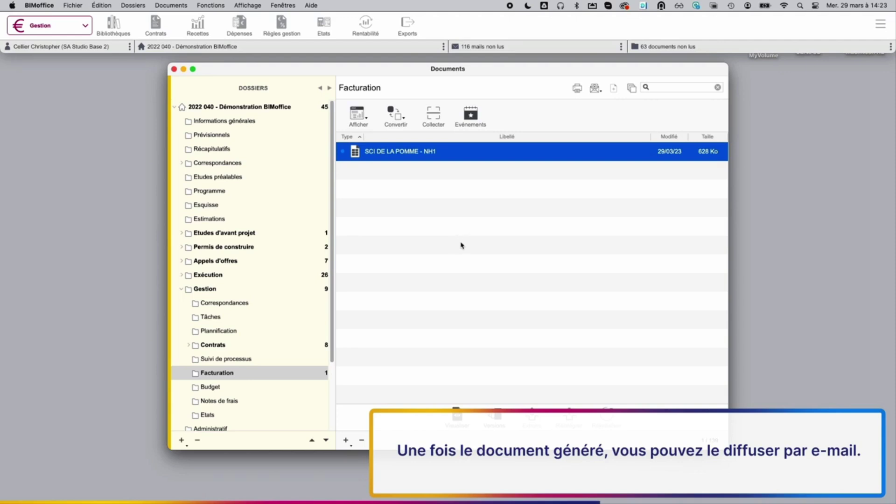
- E-mail the SCI DE LA POMME - NH1 fee note as an attachment to the DE LA POMME contact
{"action": "left_click", "coordinate": [595, 88]}
{"action": "left_click", "coordinate": [602, 103]}
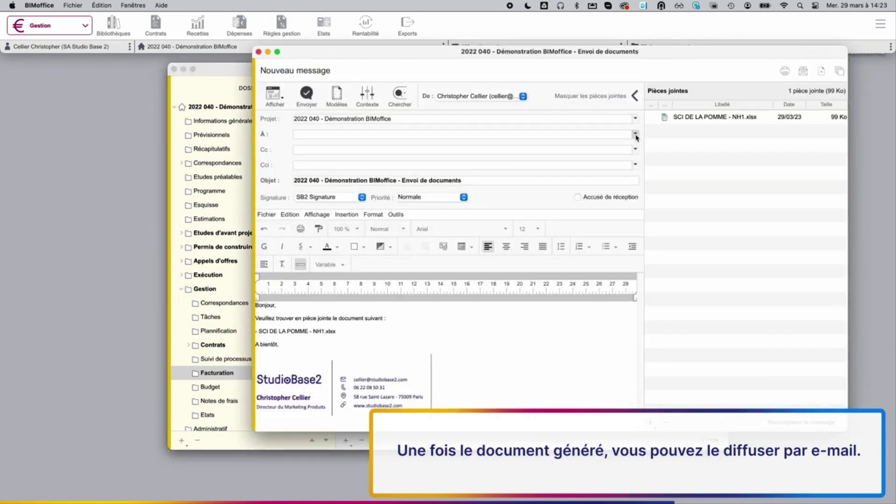
{"action": "left_click", "coordinate": [636, 135]}
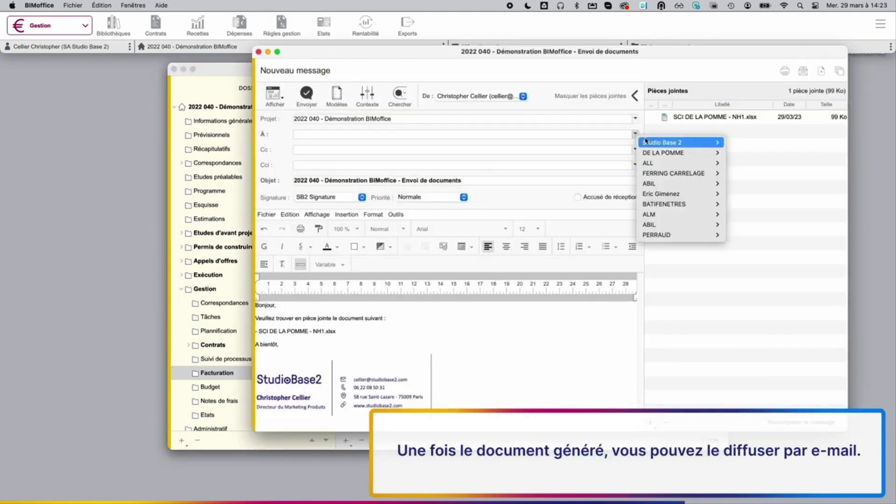
{"action": "mouse_move", "coordinate": [677, 153]}
{"action": "left_click", "coordinate": [758, 155]}
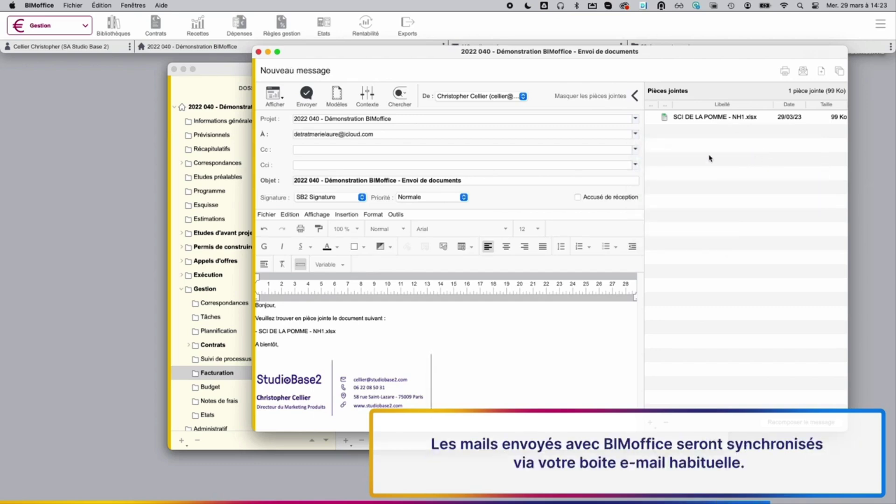
{"action": "left_click", "coordinate": [306, 99]}
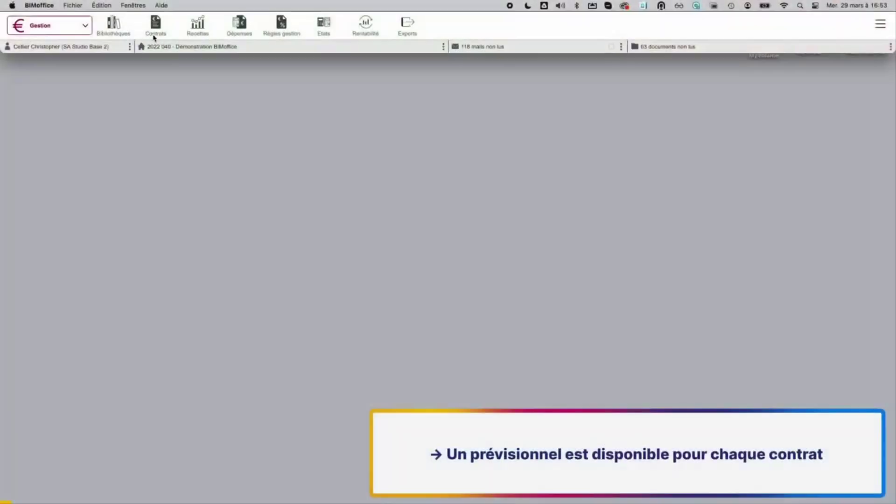
- Open the fee forecast of Contrat de démonstration and examine the Avant Projet Sommaire row
{"action": "left_click", "coordinate": [156, 23]}
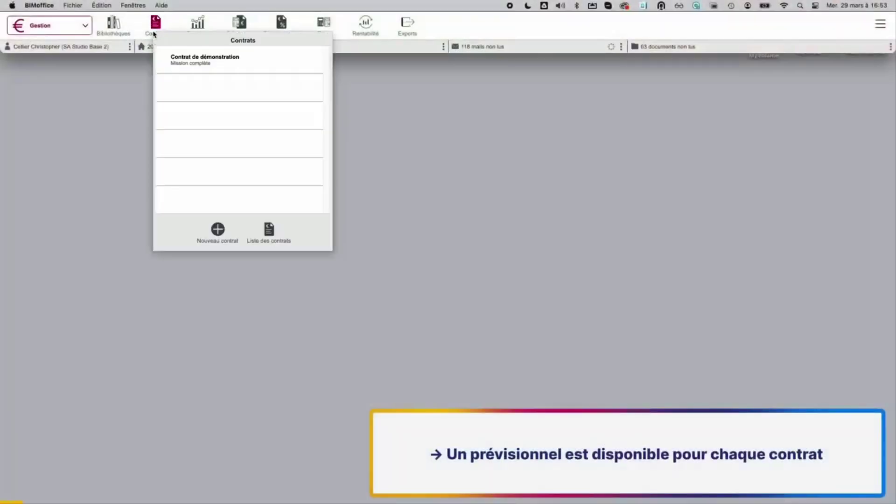
{"action": "left_click", "coordinate": [186, 57]}
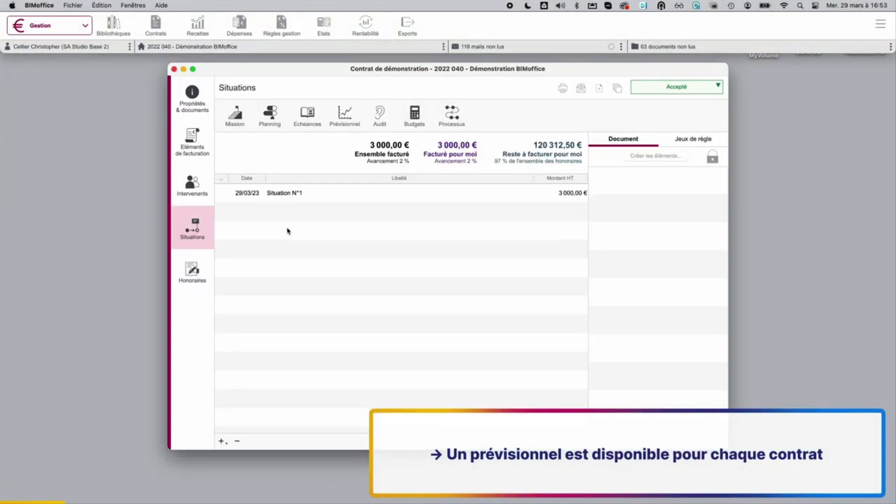
{"action": "left_click", "coordinate": [344, 113]}
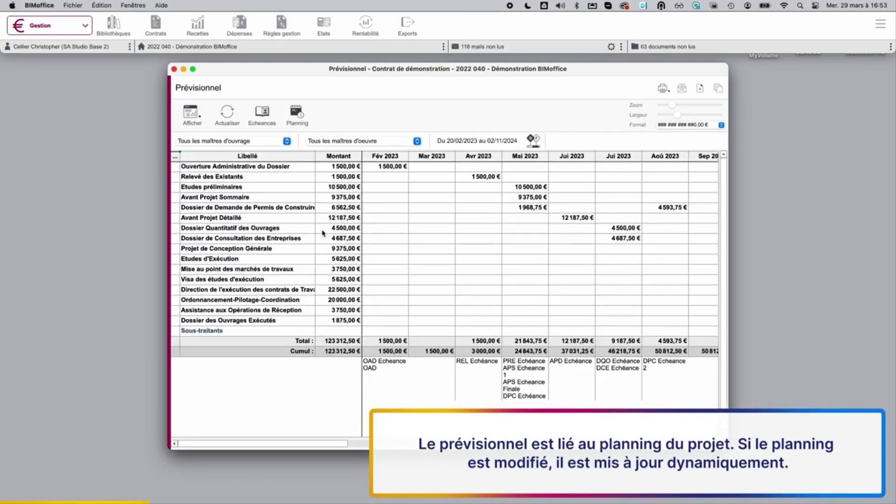
{"action": "left_click", "coordinate": [229, 201]}
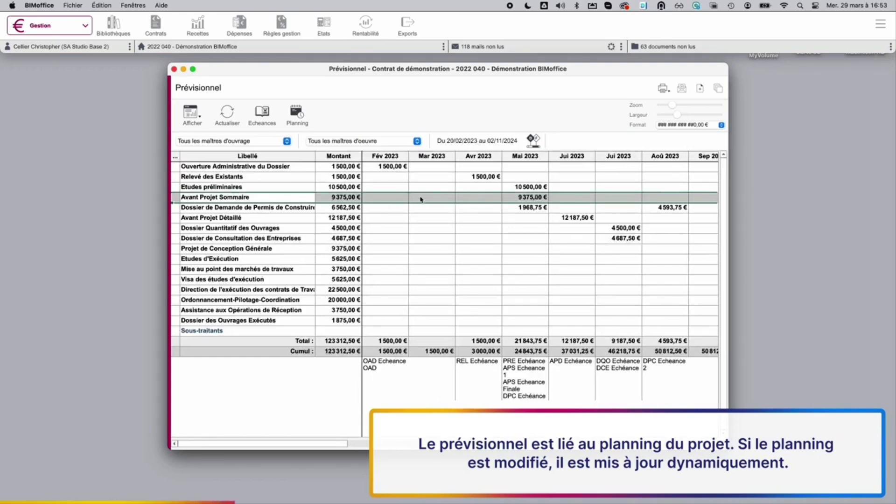
- Postpone the APS - Avant Projet Sommaire task to start on 06/06/23, save the planning and check its row in the forecast
{"action": "left_click", "coordinate": [299, 122]}
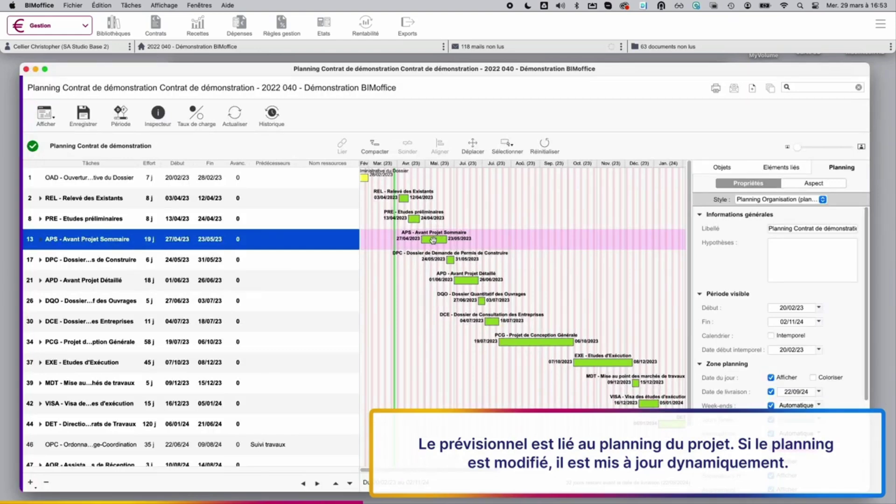
{"action": "left_click_drag", "start_coordinate": [436, 238], "coordinate": [471, 240]}
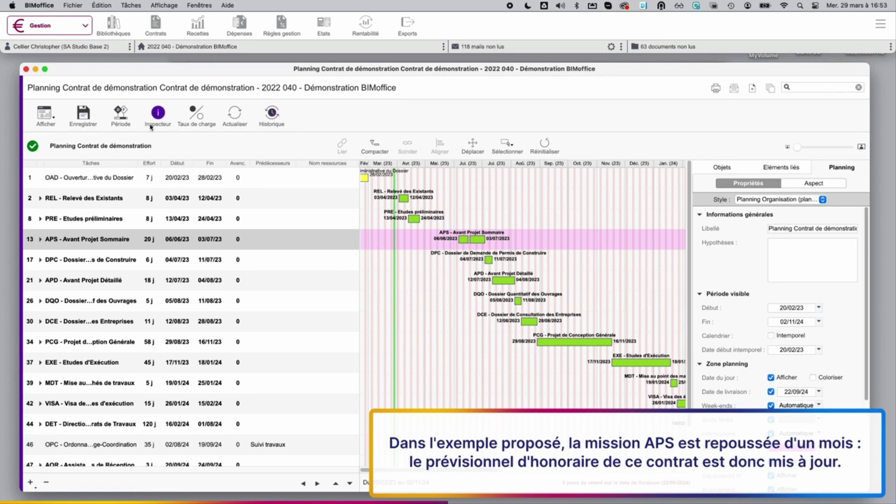
{"action": "left_click", "coordinate": [92, 123]}
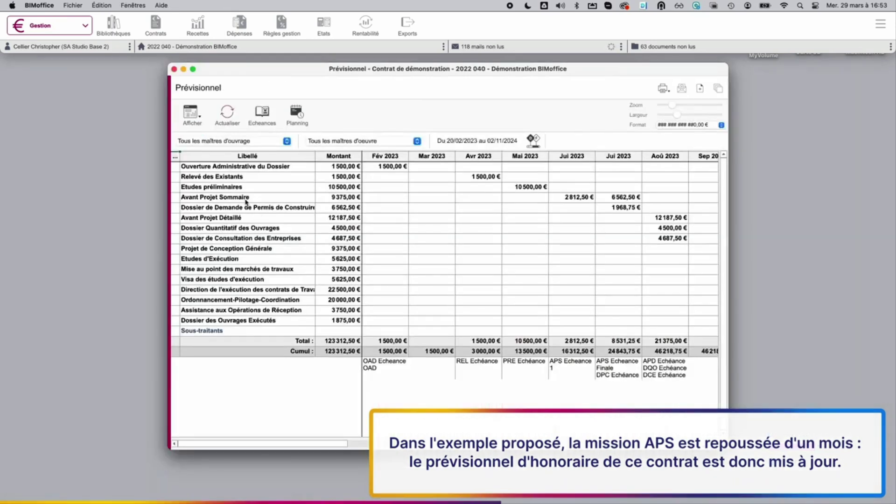
{"action": "left_click", "coordinate": [260, 199]}
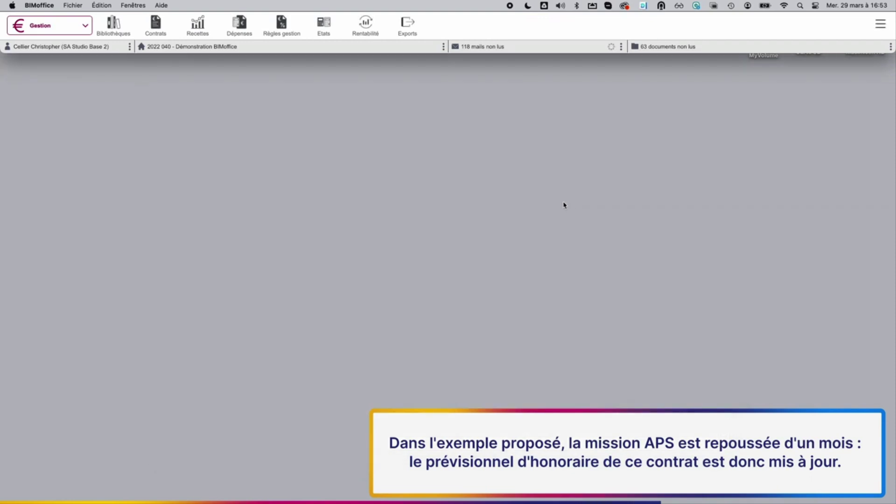
- Examine the forecast on accepted contracts for all projects in the accounting statements
{"action": "left_click", "coordinate": [324, 23]}
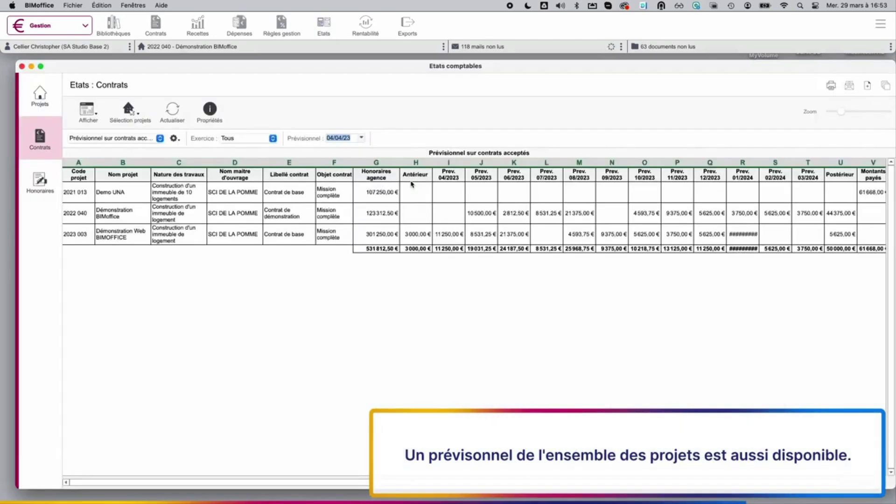
{"action": "left_click", "coordinate": [451, 249]}
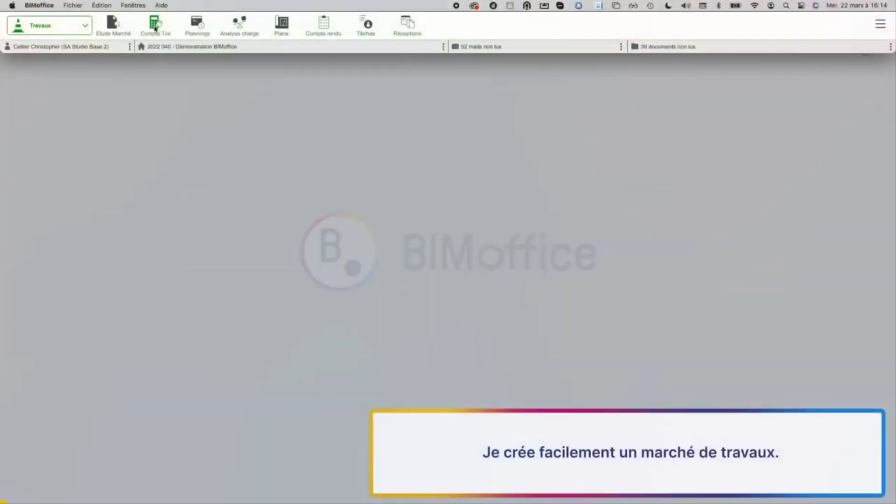
- Create a base works contract dated 22/03/2023 for lot 03 - FAÇADES BOIS, with SCI DE LA POMME as client and no tranche
{"action": "left_click", "coordinate": [156, 23]}
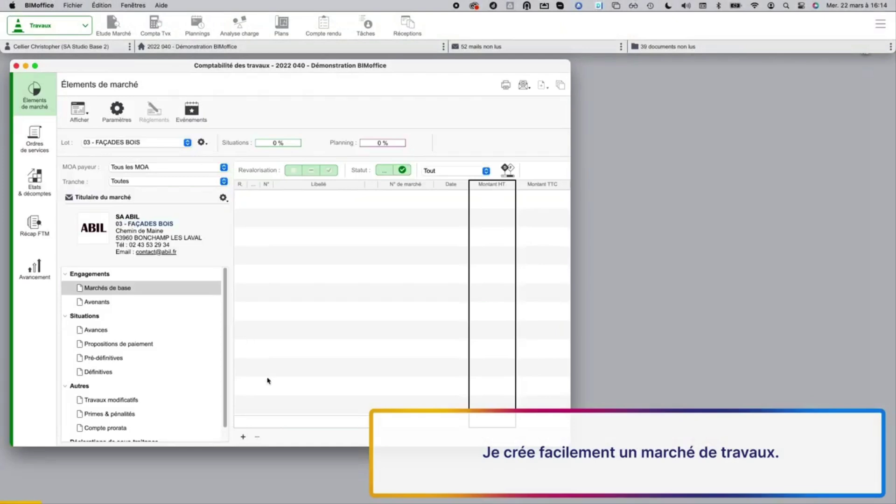
{"action": "left_click", "coordinate": [244, 438]}
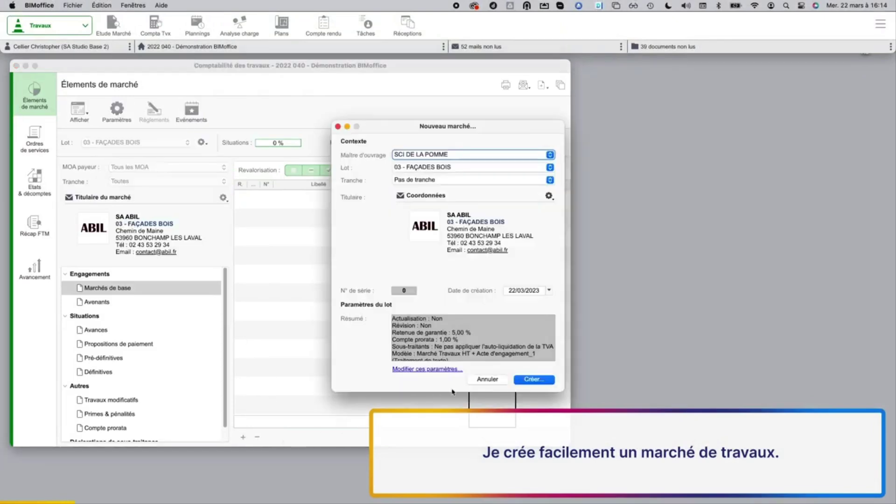
{"action": "left_click", "coordinate": [523, 380]}
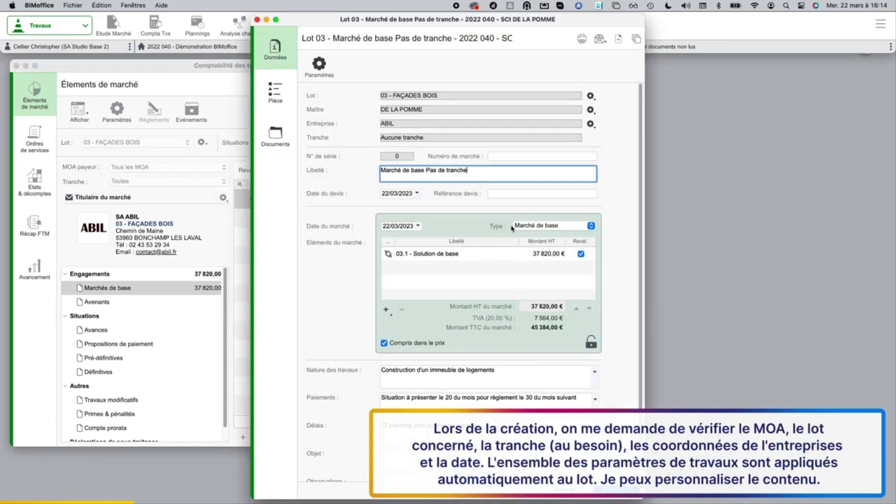
- Fill in the works contract's quote reference and review the prefilled contract document down to its first articles
{"action": "left_click", "coordinate": [502, 196]}
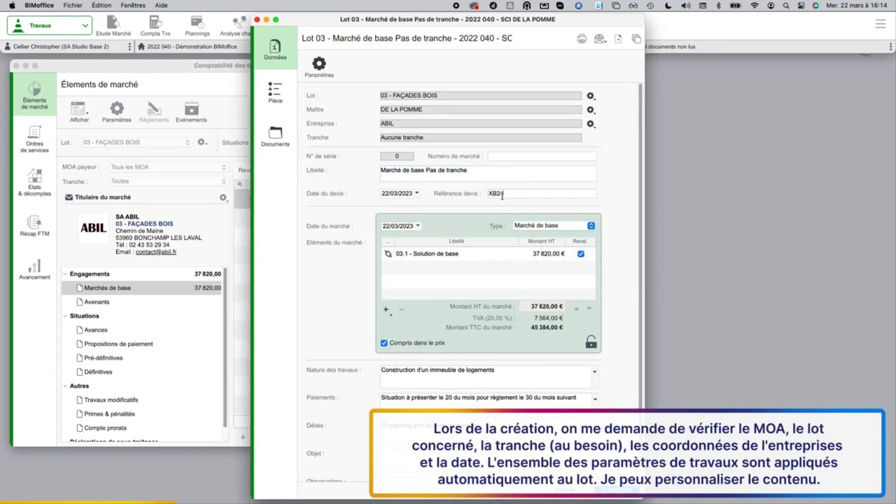
{"action": "left_click", "coordinate": [276, 94]}
{"action": "scroll", "coordinate": [416, 294], "scroll_direction": "down", "scroll_amount": 8}
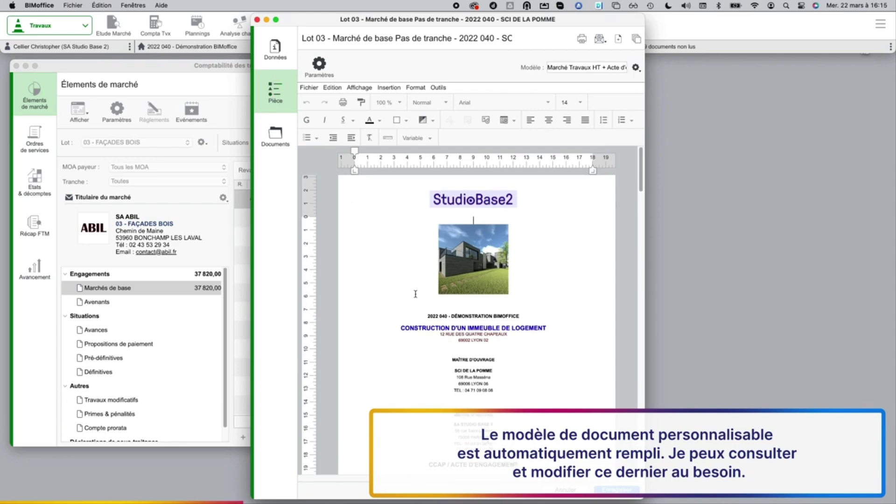
{"action": "scroll", "coordinate": [415, 293], "scroll_direction": "down", "scroll_amount": 5}
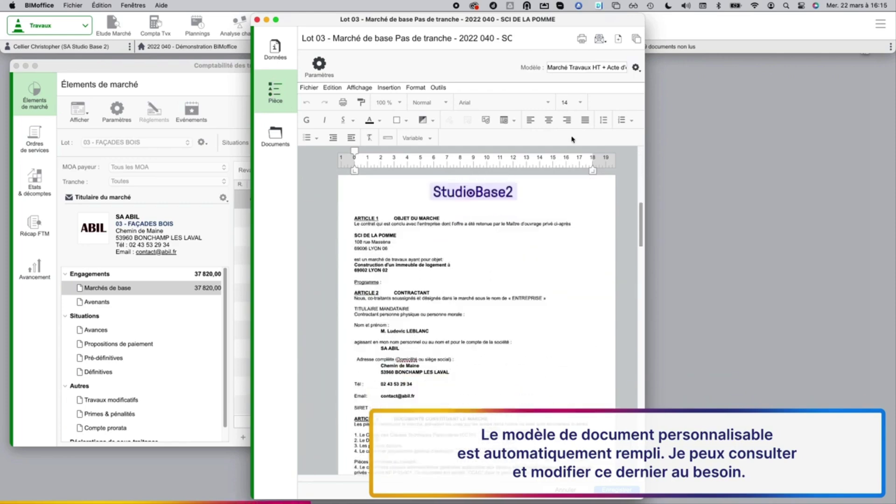
- Generate the contract document Marché N°0 - 03-FAÇADES BOIS - SA ABIL in the Marchés de travaux folder
{"action": "left_click", "coordinate": [618, 40]}
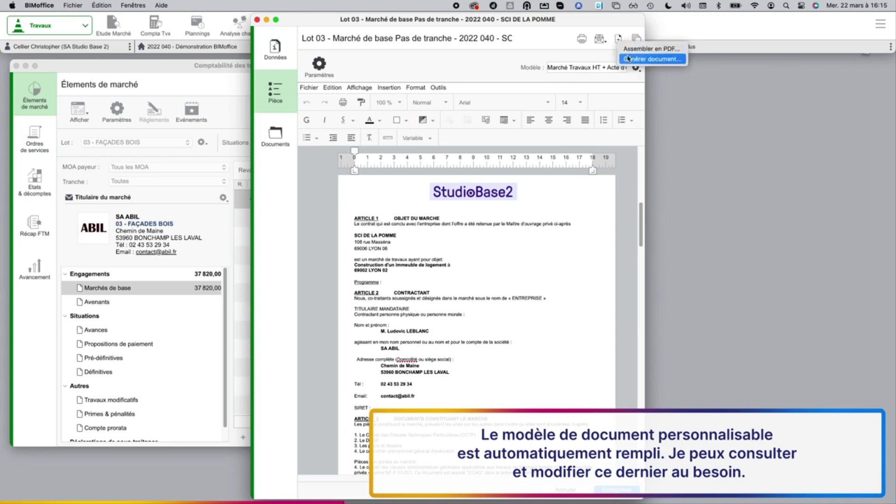
{"action": "left_click", "coordinate": [628, 57]}
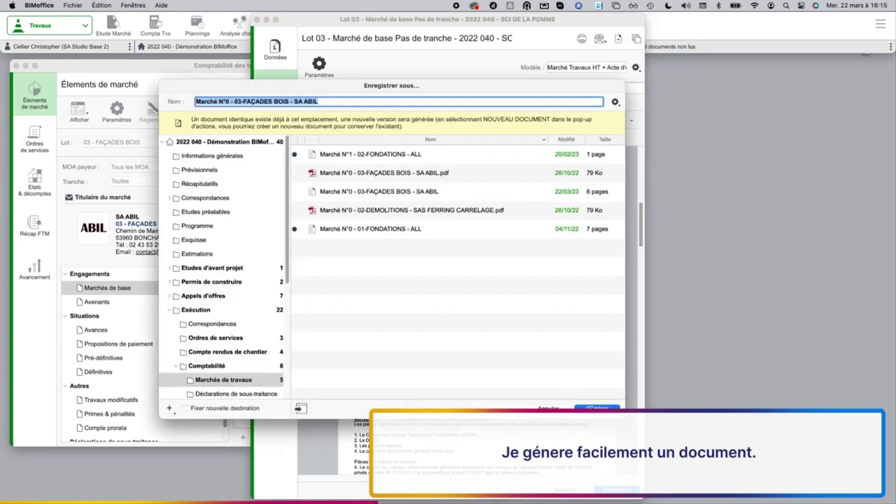
{"action": "left_click", "coordinate": [593, 408]}
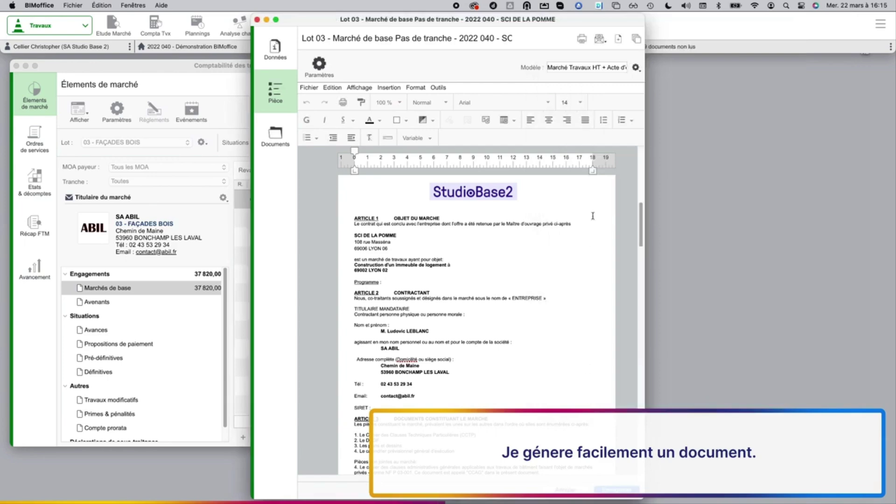
- Prepare an e-mail with the contract PDF attached and address it to a contact of DE LA POMME
{"action": "left_click", "coordinate": [601, 41]}
{"action": "left_click", "coordinate": [607, 54]}
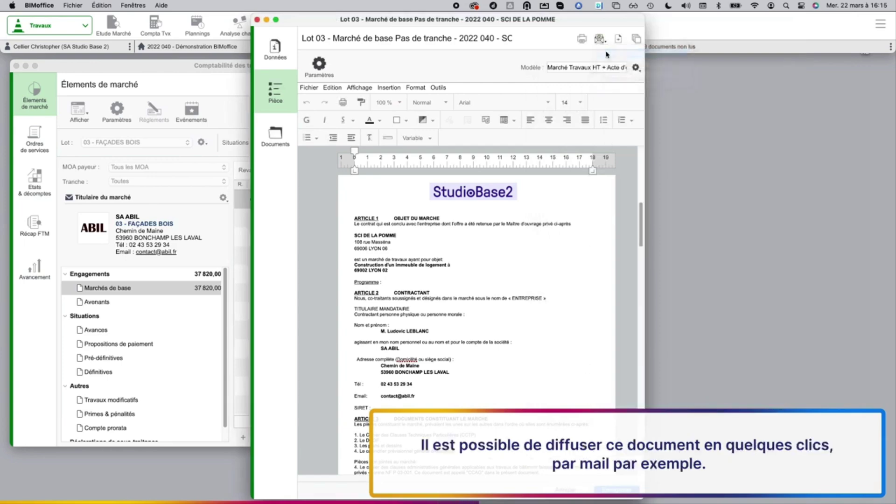
{"action": "left_click", "coordinate": [527, 311]}
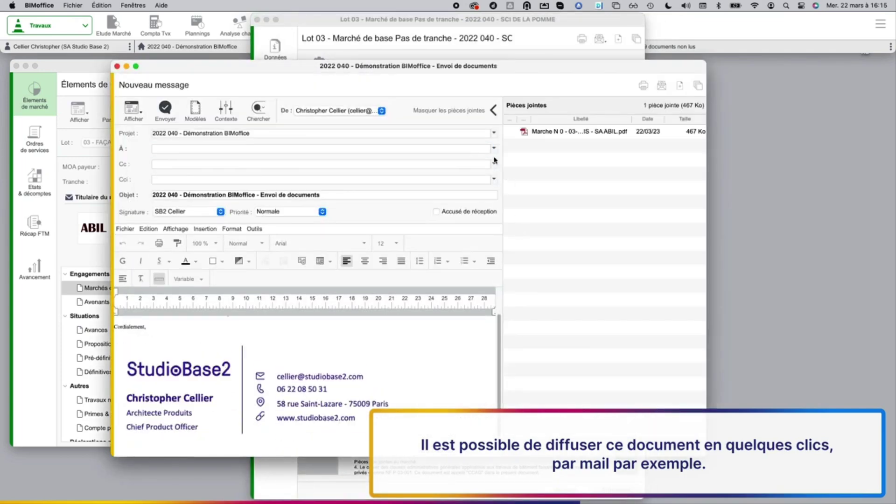
{"action": "left_click", "coordinate": [495, 151]}
{"action": "mouse_move", "coordinate": [551, 170]}
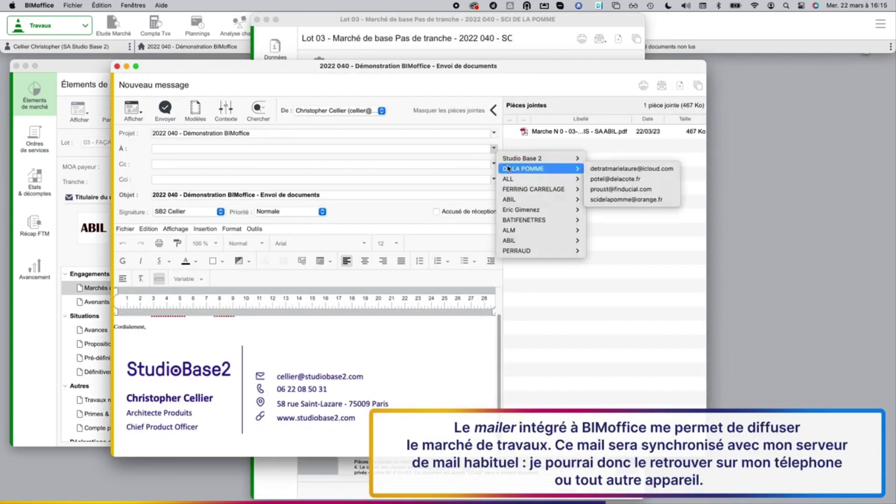
{"action": "left_click", "coordinate": [590, 171]}
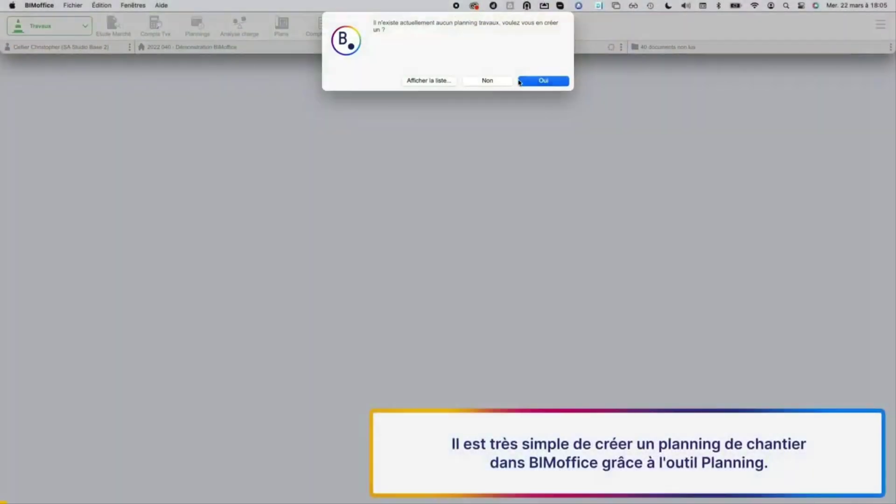
- Create the project's works planning and add a task named Préparation de chantier
{"action": "left_click", "coordinate": [520, 81]}
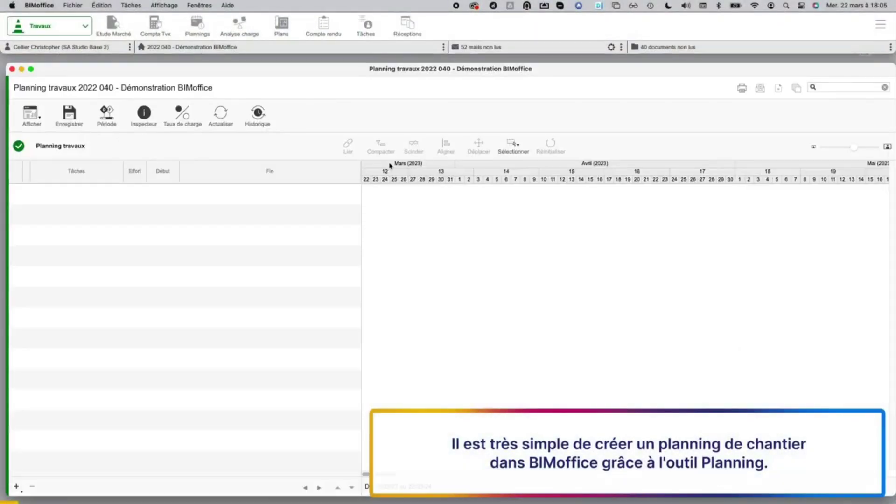
{"action": "left_click", "coordinate": [15, 489]}
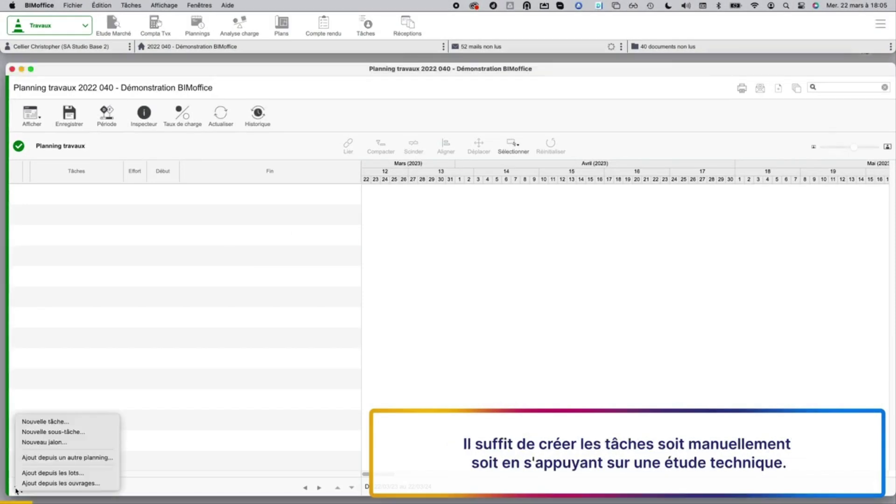
{"action": "left_click", "coordinate": [42, 423]}
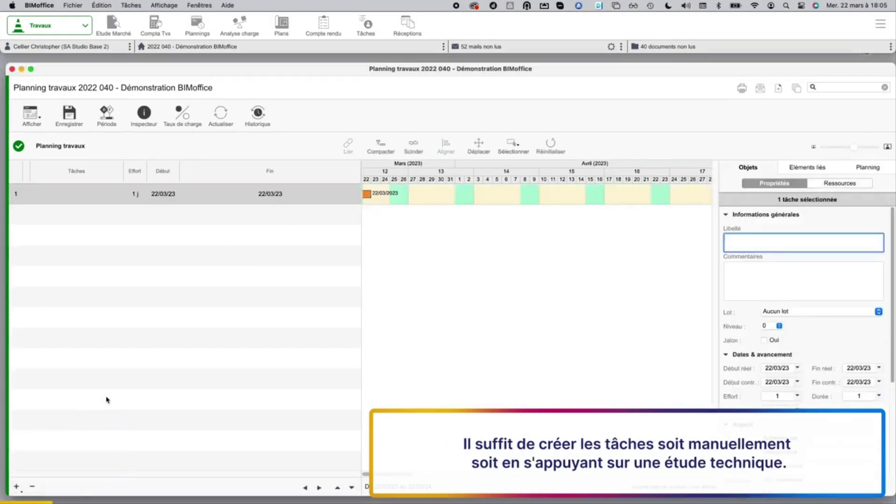
{"action": "type", "text": "Préparation de chant"}
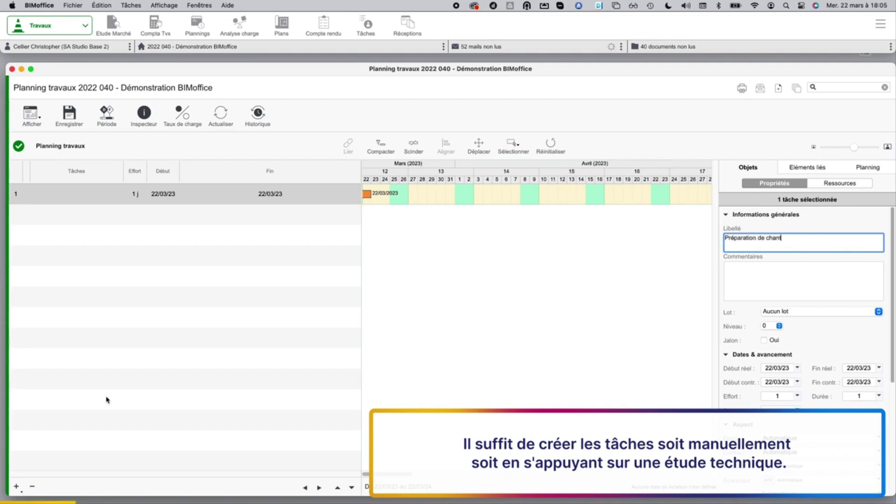
{"action": "type", "text": "ier"}
{"action": "key", "text": "Tab"}
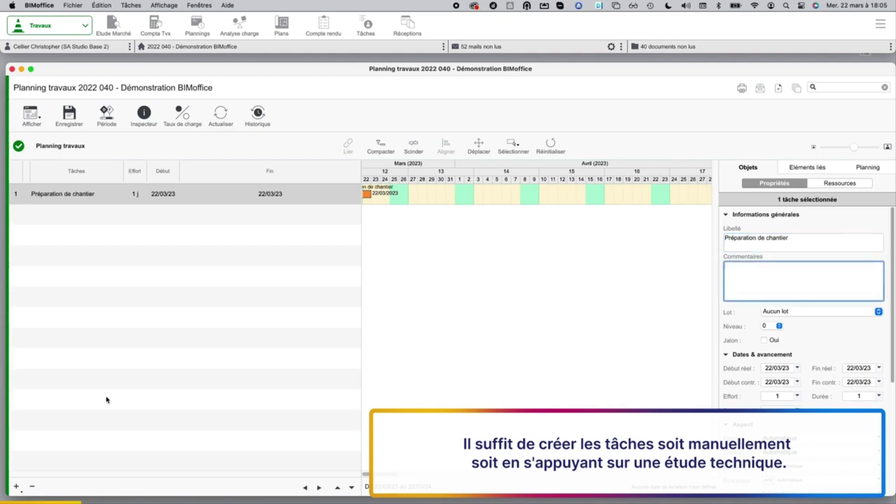
- Set the Préparation de chantier task's effort to 25 days and its actual start to 27/03/23
{"action": "left_click", "coordinate": [781, 396]}
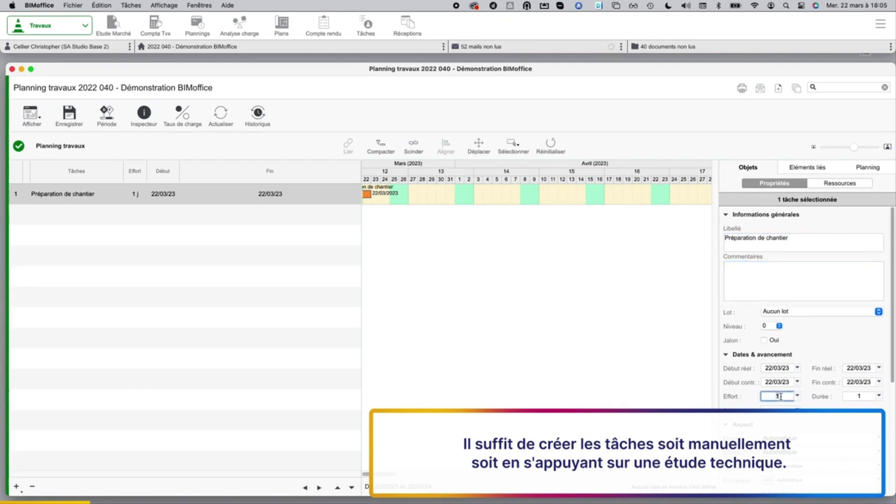
{"action": "left_click", "coordinate": [798, 370]}
{"action": "left_click", "coordinate": [798, 370]}
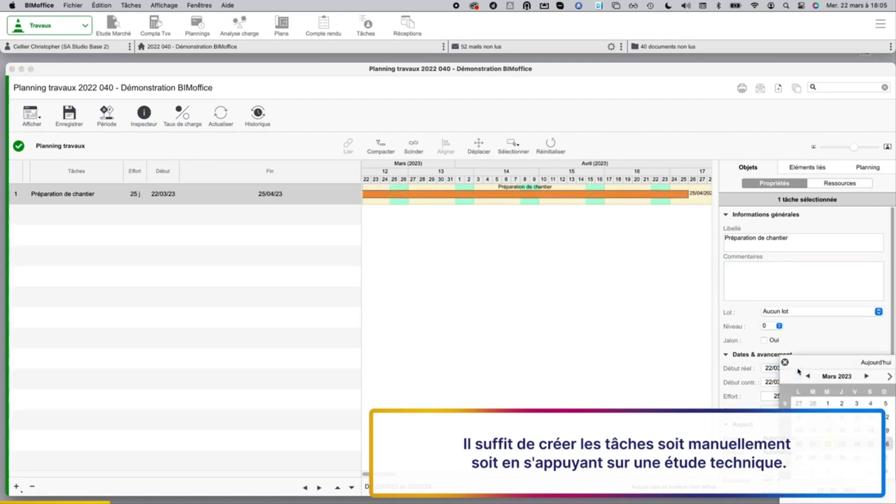
{"action": "left_click", "coordinate": [800, 459]}
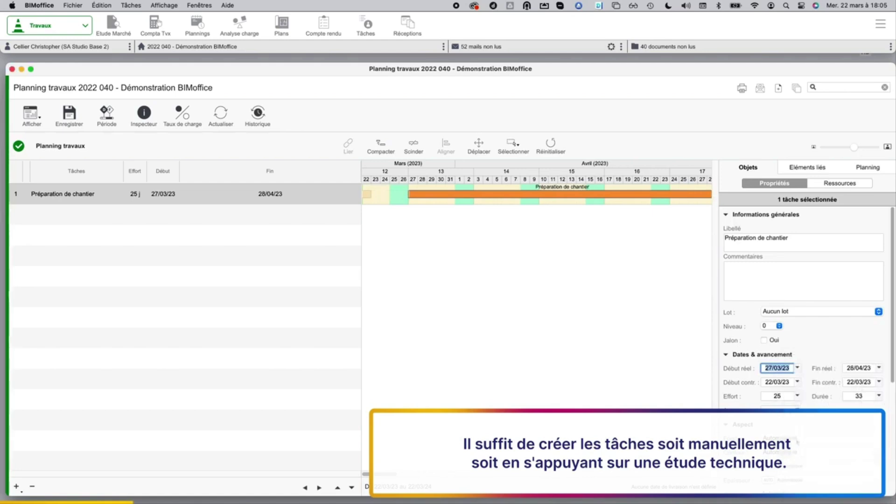
- Add tasks from all lots of the Marché study for 06/04/23 to 22/09/2023, with automatically generated constraints
{"action": "left_click_drag", "start_coordinate": [836, 154], "coordinate": [829, 150]}
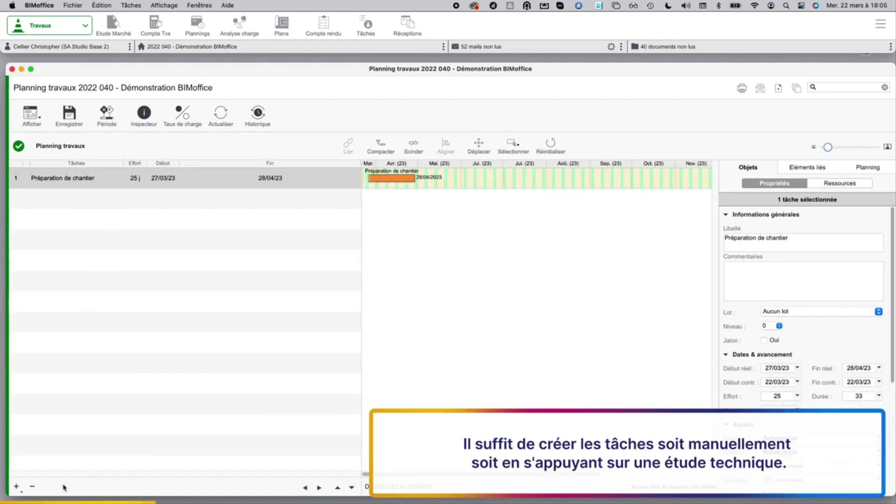
{"action": "left_click", "coordinate": [64, 463]}
{"action": "left_click", "coordinate": [16, 487]}
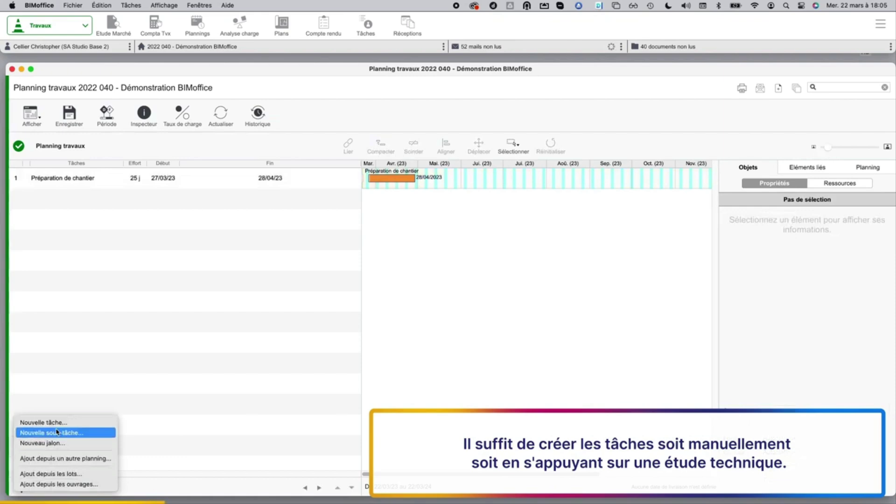
{"action": "left_click", "coordinate": [64, 474]}
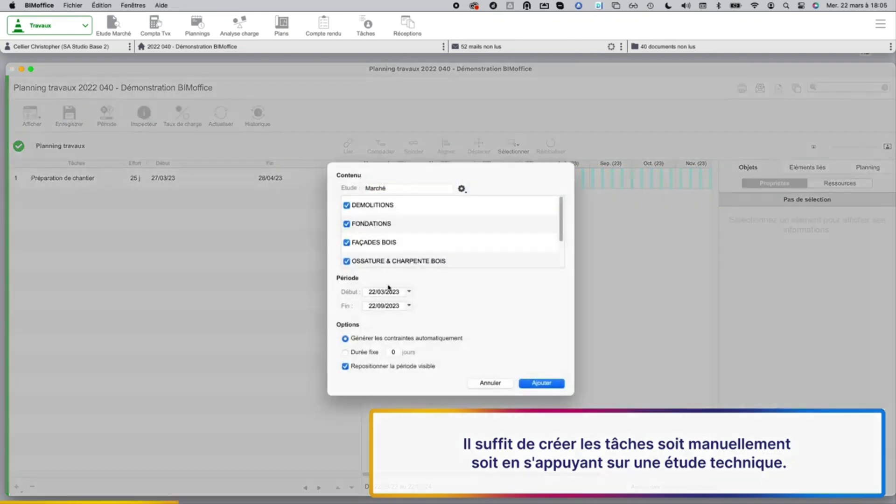
{"action": "left_click", "coordinate": [410, 293]}
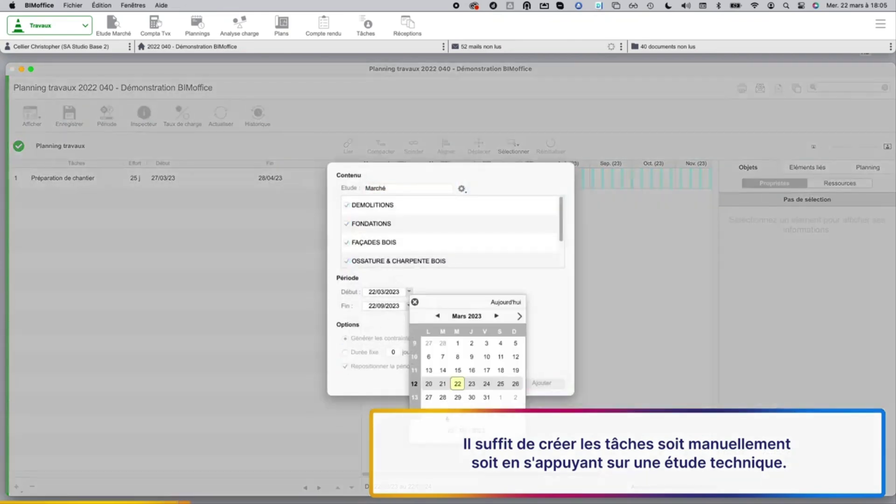
{"action": "left_click", "coordinate": [472, 411]}
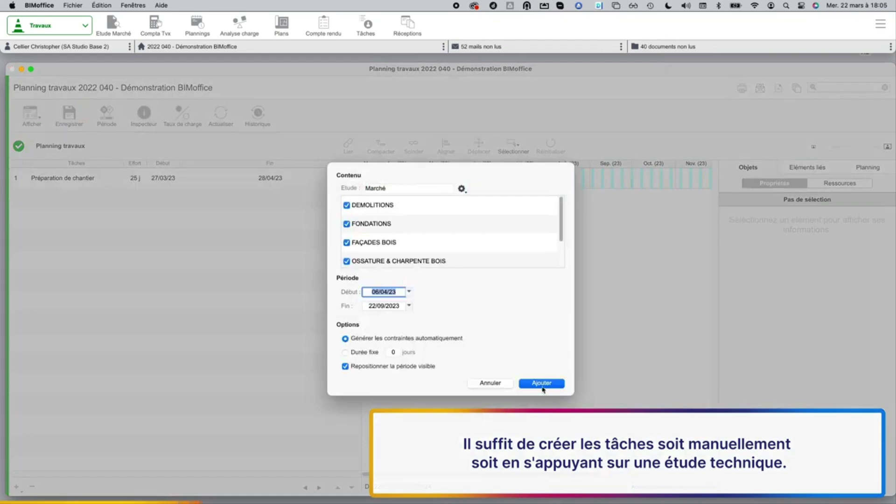
{"action": "left_click", "coordinate": [542, 385]}
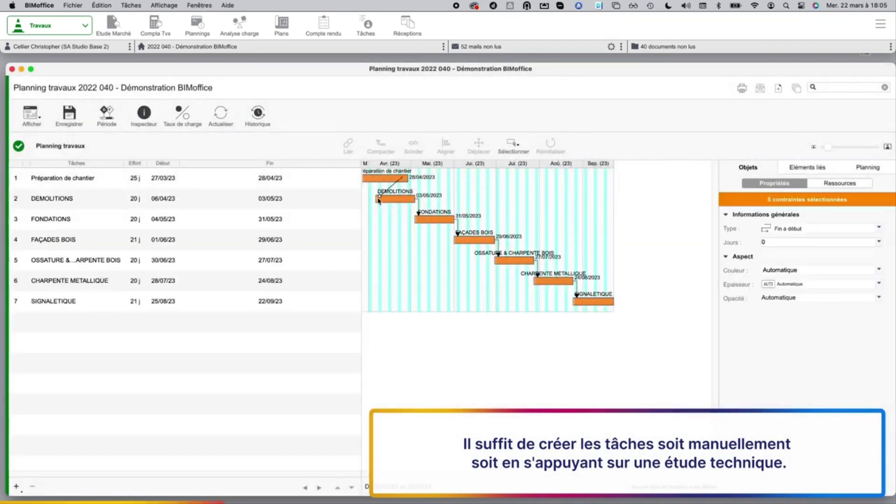
- Link Préparation de chantier to DEMOLITIONS and set the constraint between DEMOLITIONS and FONDATIONS to -15 days
{"action": "left_click", "coordinate": [396, 214]}
{"action": "left_click", "coordinate": [452, 210]}
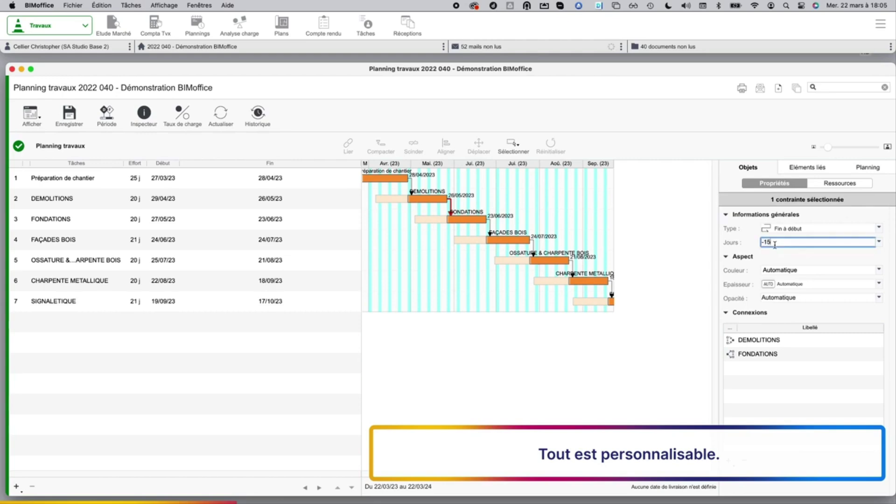
- Relink FAÇADES BOIS to follow OSSATURE & CHARPENTE BOIS and extend the planning's visible period to 29/01/24
{"action": "left_click", "coordinate": [534, 252]}
{"action": "mouse_move", "coordinate": [484, 216]}
{"action": "left_mouse_down"}
{"action": "mouse_move", "coordinate": [521, 256]}
{"action": "mouse_move", "coordinate": [488, 243]}
{"action": "left_mouse_up"}
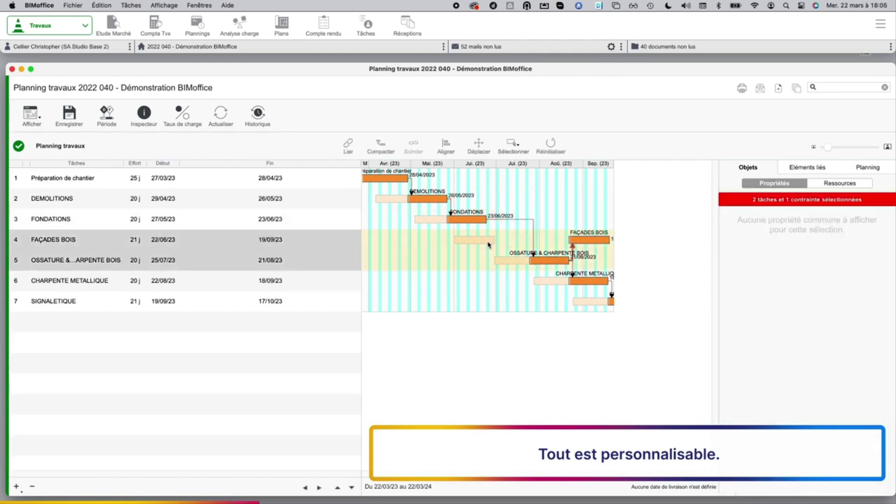
{"action": "left_click", "coordinate": [142, 129]}
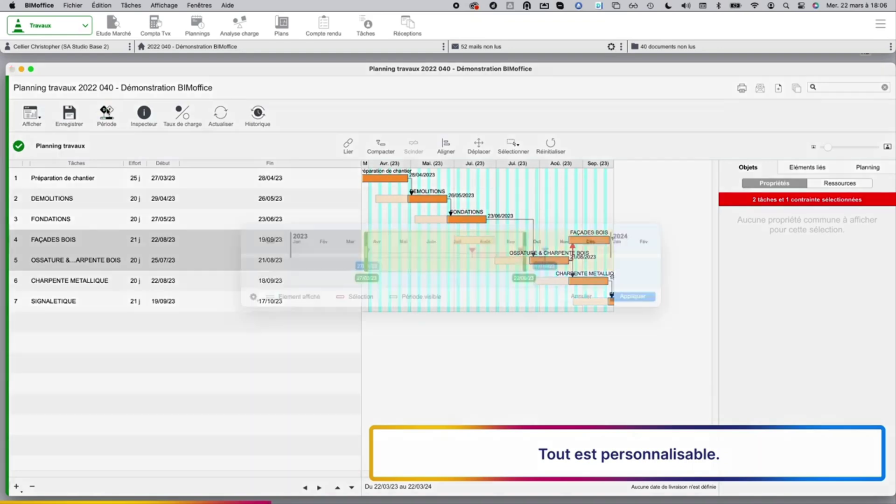
{"action": "left_click_drag", "start_coordinate": [520, 262], "coordinate": [649, 281]}
{"action": "left_click", "coordinate": [624, 314]}
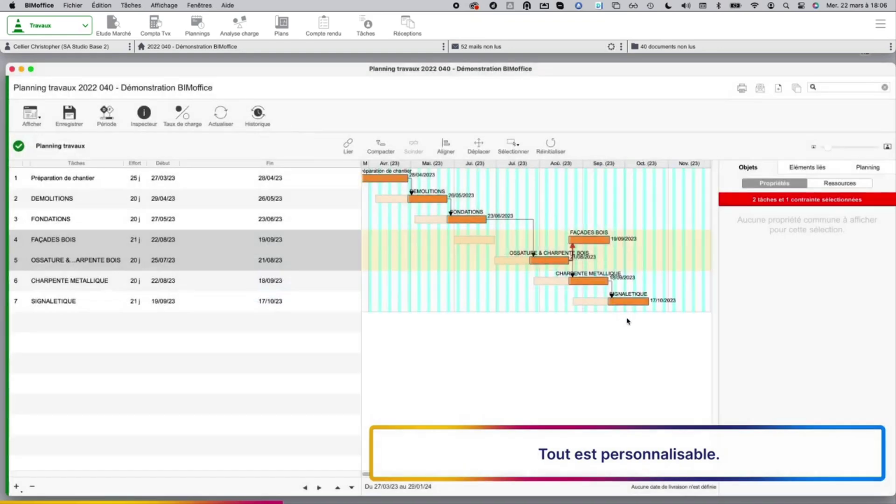
- Add a CLOISONS task with an effort of 35 days and link it after OSSATURE & CHARPENTE BOIS
{"action": "right_click", "coordinate": [41, 427]}
{"action": "left_click", "coordinate": [40, 425]}
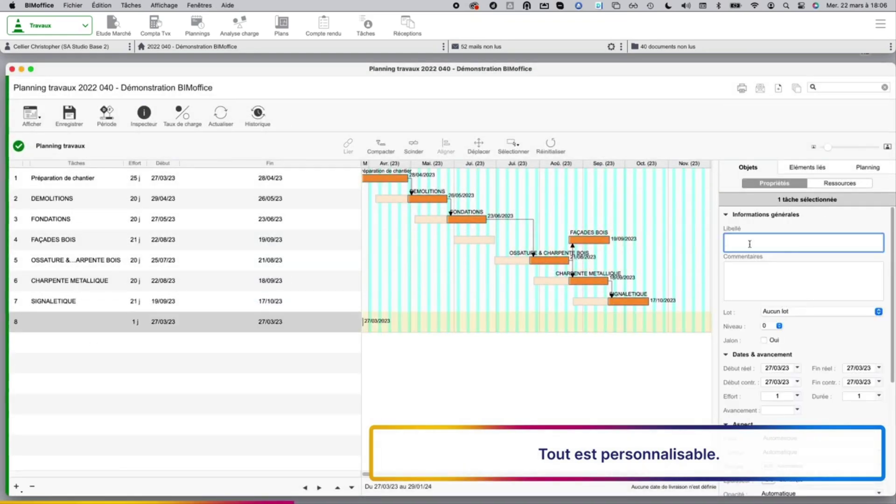
{"action": "type", "text": "CLOISONS"}
{"action": "left_click", "coordinate": [778, 396]}
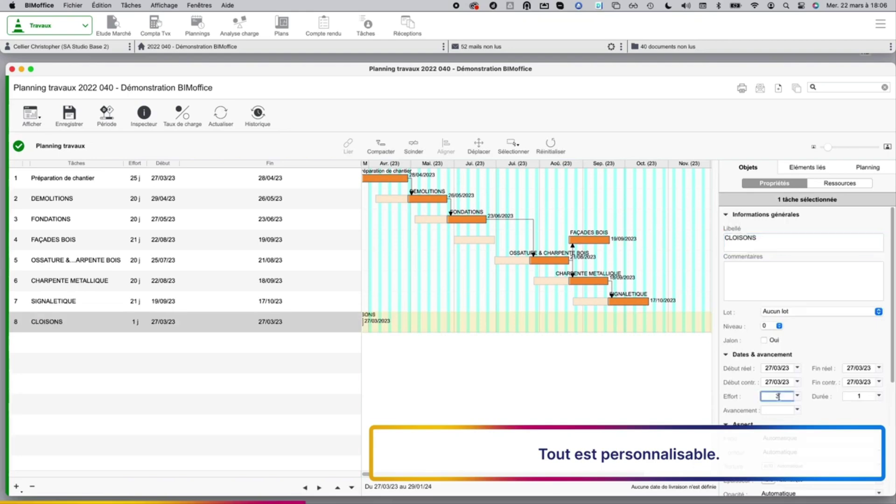
{"action": "type", "text": "35"}
{"action": "key", "text": "Tab"}
{"action": "left_click_drag", "start_coordinate": [568, 262], "coordinate": [369, 322]}
{"action": "left_click", "coordinate": [153, 330]}
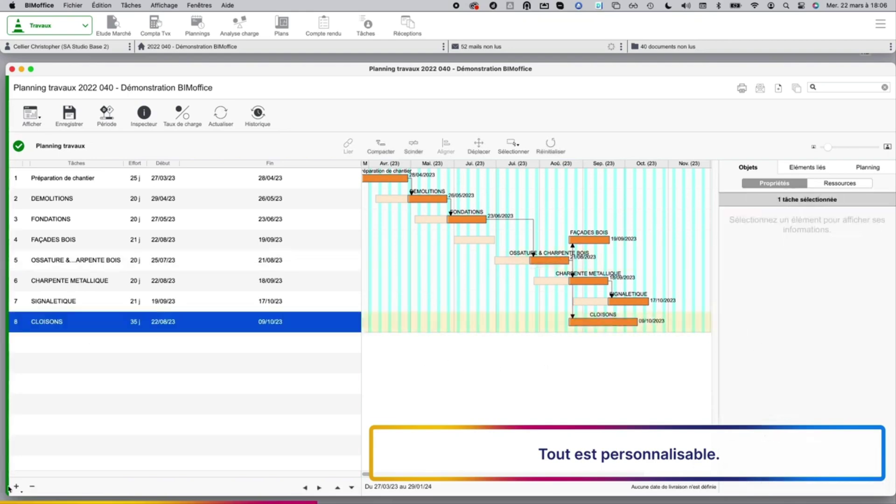
- Add a PEINTURE et REVETEMENTS MURAUX task with an effort of 15 days and link it after CLOISONS
{"action": "right_click", "coordinate": [47, 422]}
{"action": "left_click", "coordinate": [49, 425]}
{"action": "type", "text": "PEINTURE et"}
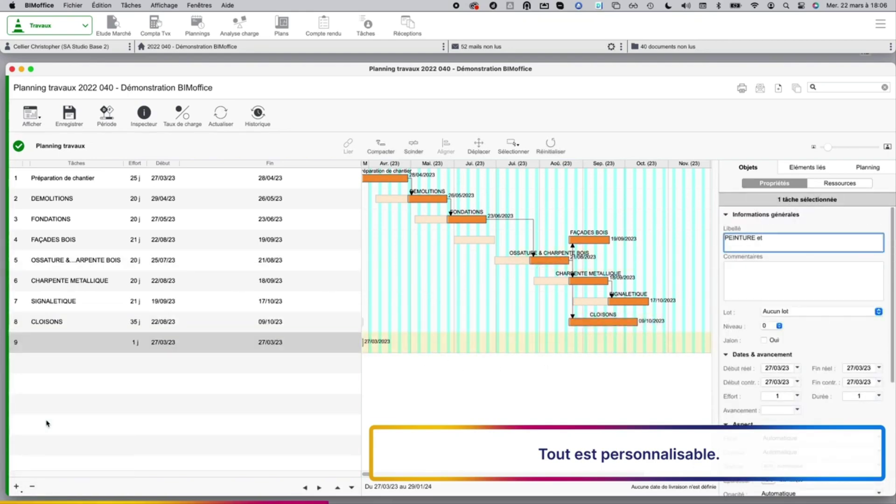
{"action": "type", "text": " REVETEMENTS MURAUX"}
{"action": "key", "text": "Tab"}
{"action": "left_click", "coordinate": [777, 397]}
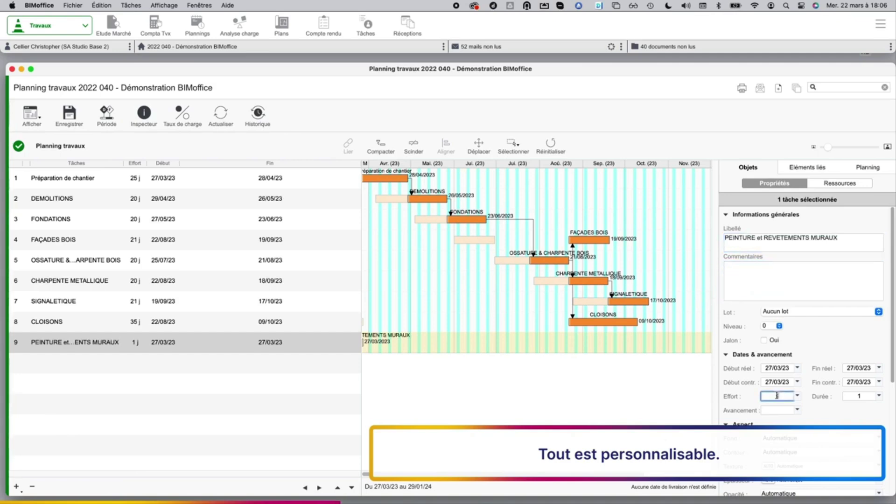
{"action": "type", "text": "15"}
{"action": "key", "text": "Tab"}
{"action": "left_click_drag", "start_coordinate": [496, 337], "coordinate": [478, 357]}
- Reset the contractual dates of all planning tasks and select the FONDATIONS task
{"action": "key", "text": "super+a"}
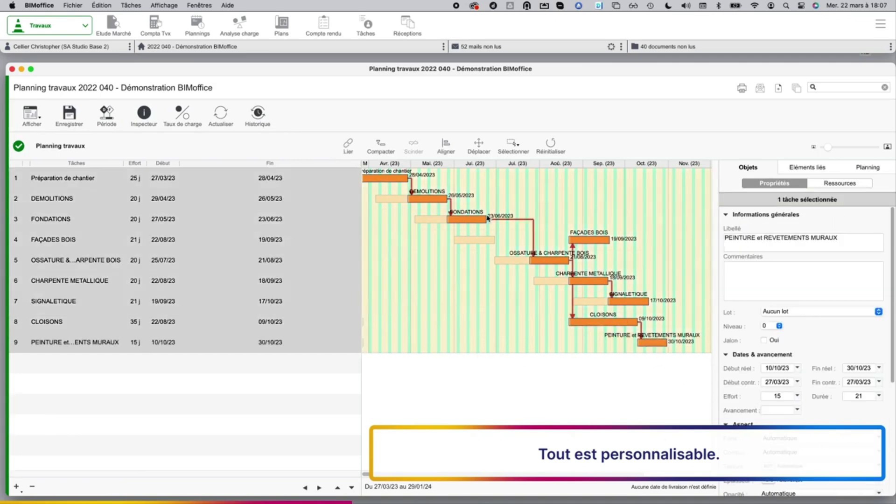
{"action": "left_click", "coordinate": [450, 208]}
{"action": "left_click", "coordinate": [473, 220]}
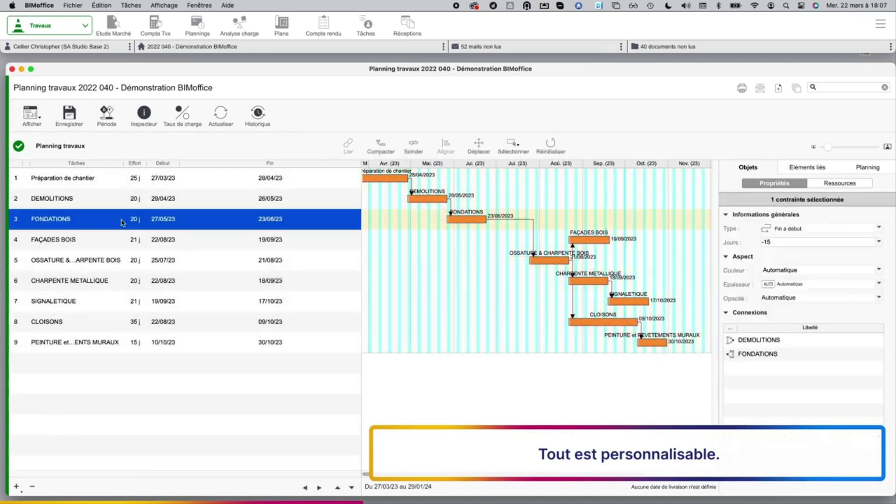
- Give the DEMOLITIONS and FONDATIONS tasks a dark blue fill
{"action": "left_click", "coordinate": [428, 199], "text": "shift"}
{"action": "left_click", "coordinate": [873, 341]}
{"action": "left_click", "coordinate": [773, 380]}
- Fill FAÇADES BOIS, OSSATURE & CHARPENTE BOIS and CHARPENTE METALLIQUE in grey, using a darker shade for FAÇADES BOIS
{"action": "left_click", "coordinate": [56, 239]}
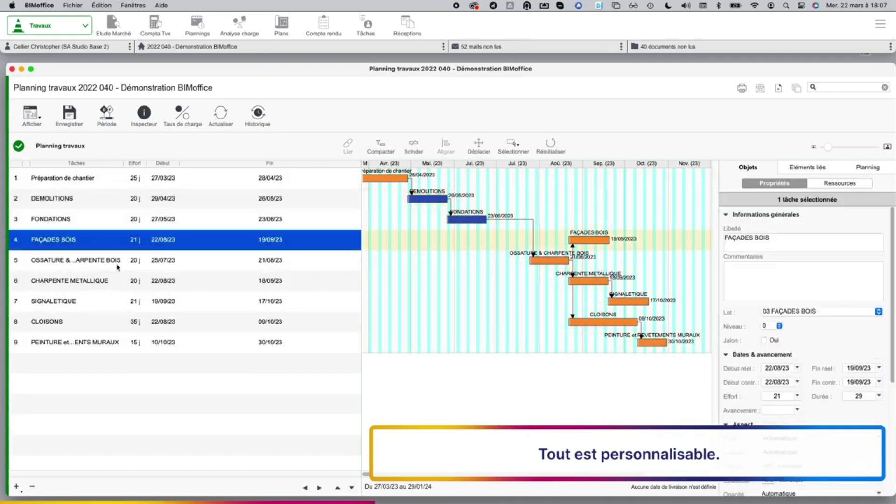
{"action": "left_click", "coordinate": [70, 280], "text": "shift"}
{"action": "left_click", "coordinate": [880, 339]}
{"action": "left_click", "coordinate": [813, 441]}
{"action": "left_click", "coordinate": [126, 260]}
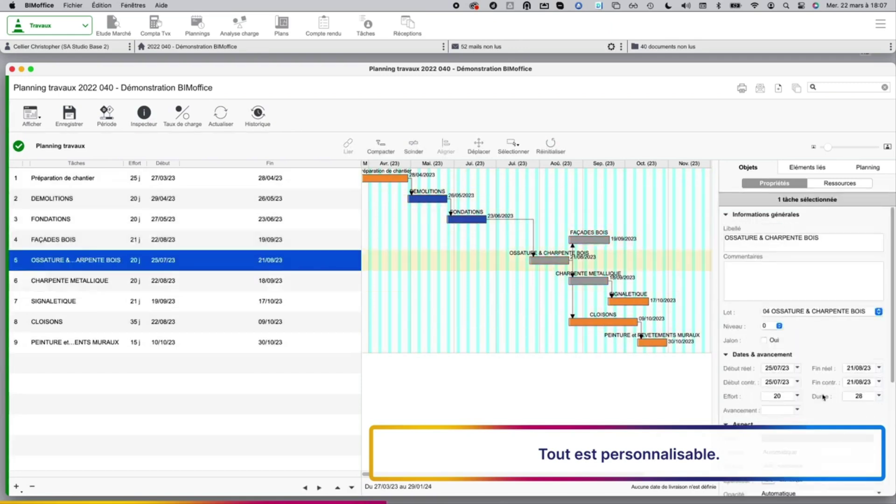
{"action": "left_click", "coordinate": [88, 240]}
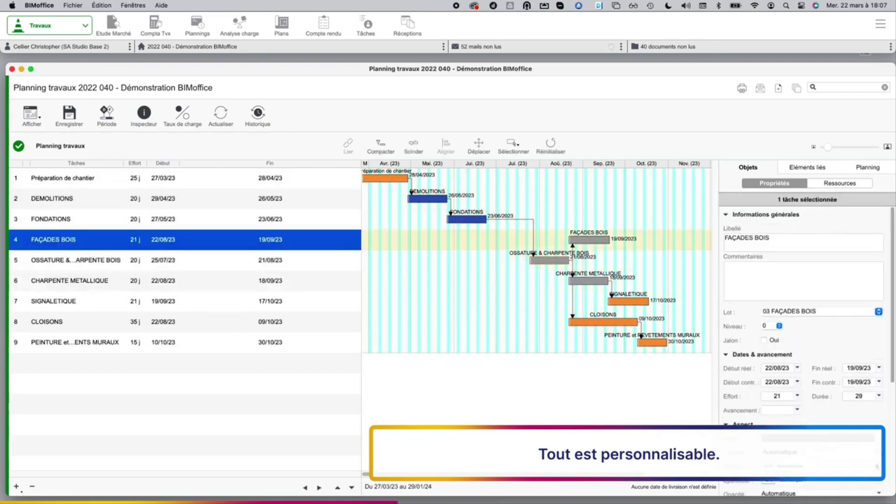
- Give the SIGNALETIQUE, CLOISONS and PEINTURE et REVETEMENTS MURAUX tasks a red fill
{"action": "left_click", "coordinate": [79, 301]}
{"action": "left_click", "coordinate": [89, 342], "text": "shift"}
{"action": "left_click", "coordinate": [880, 340]}
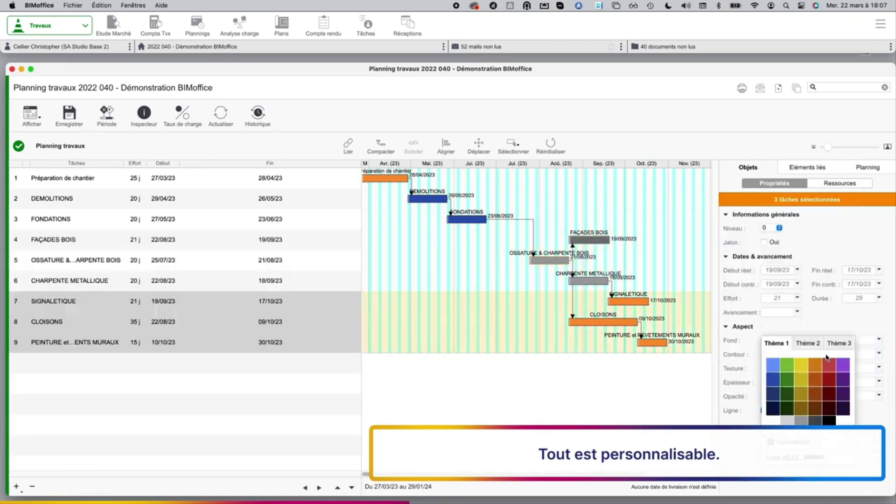
{"action": "left_click", "coordinate": [829, 367]}
- Shorten the planning's visible period to end on 05/12/23
{"action": "left_click", "coordinate": [107, 115]}
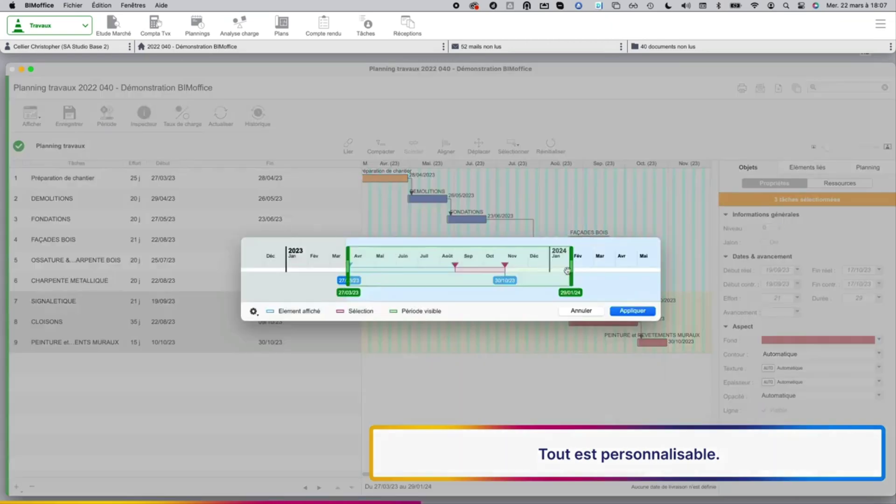
{"action": "left_click_drag", "start_coordinate": [566, 269], "coordinate": [527, 270]}
{"action": "left_click", "coordinate": [632, 310]}
- Add an OPR task with an effort of 7 days and link it after PEINTURE et REVETEMENTS MURAUX
{"action": "left_click", "coordinate": [137, 349]}
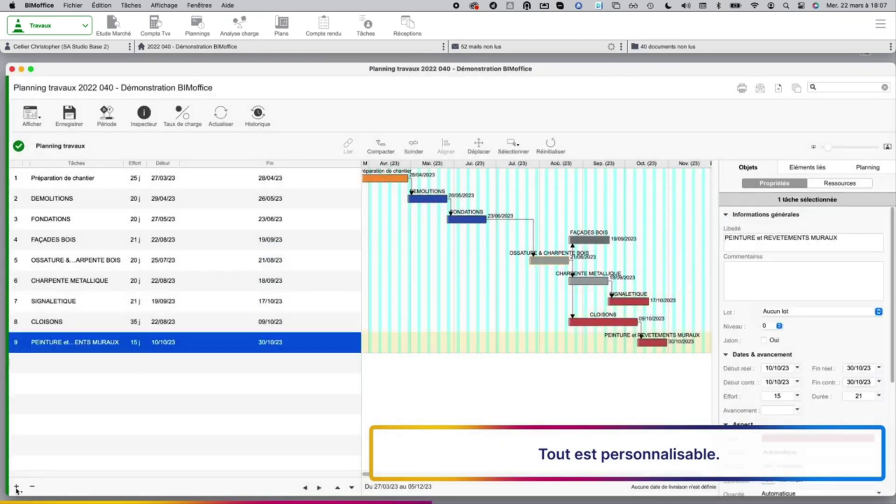
{"action": "left_click", "coordinate": [16, 487]}
{"action": "left_click", "coordinate": [40, 420]}
{"action": "type", "text": "OPR"}
{"action": "key", "text": "Tab"}
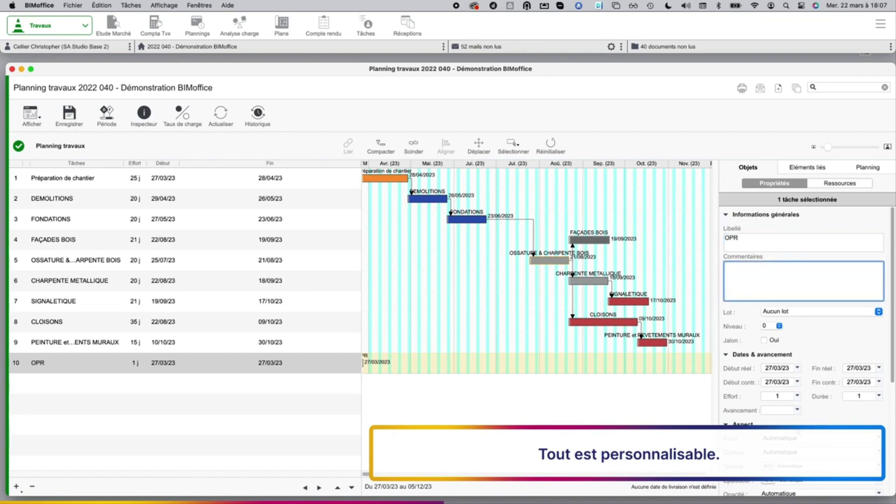
{"action": "key", "text": "Tab"}
{"action": "type", "text": "7"}
{"action": "key", "text": "Tab"}
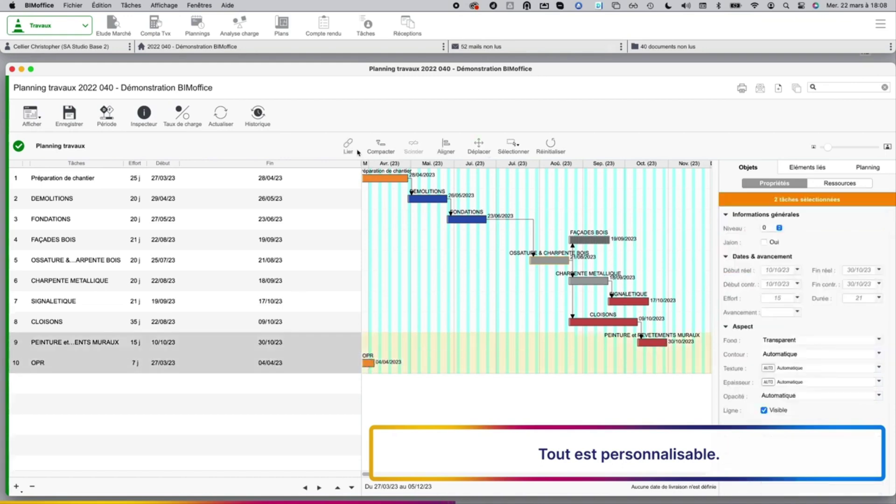
{"action": "left_click", "coordinate": [348, 145]}
{"action": "left_click", "coordinate": [187, 369]}
- Set the planning's delivery date to 10/11/23
{"action": "left_click", "coordinate": [867, 168]}
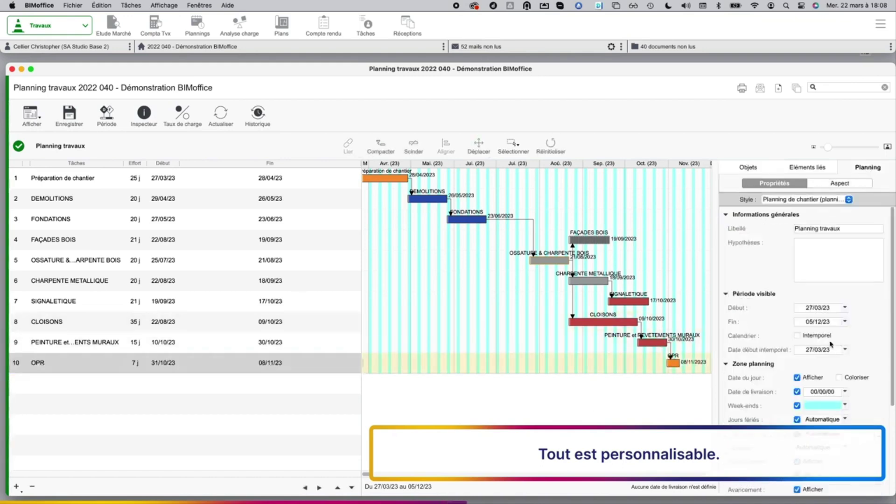
{"action": "left_click", "coordinate": [845, 391]}
{"action": "left_click", "coordinate": [868, 377]}
{"action": "left_click", "coordinate": [867, 376]}
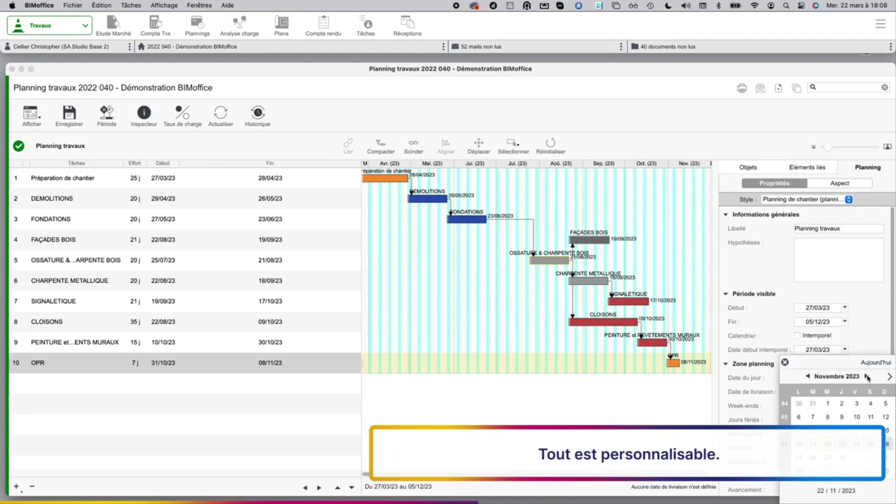
{"action": "left_click", "coordinate": [857, 417]}
- Shorten the planning's visible period to end on 17/11/23
{"action": "left_click", "coordinate": [107, 114]}
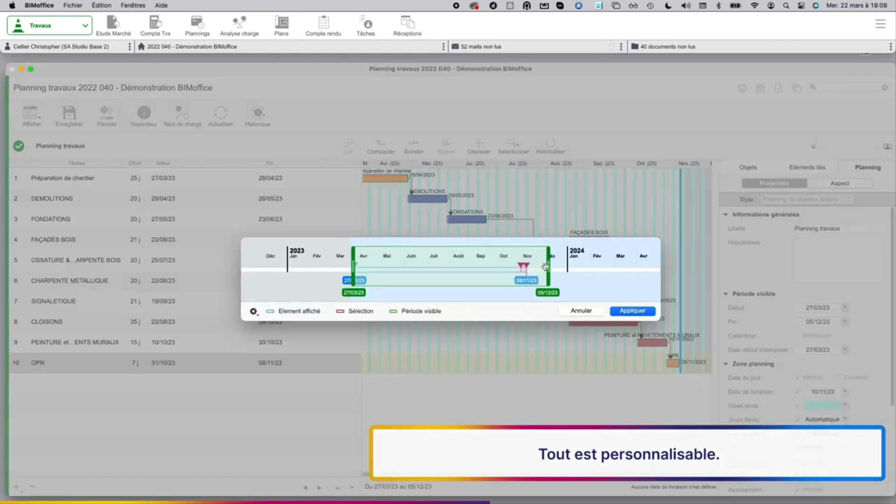
{"action": "left_click_drag", "start_coordinate": [546, 268], "coordinate": [539, 268]}
{"action": "left_click", "coordinate": [633, 311]}
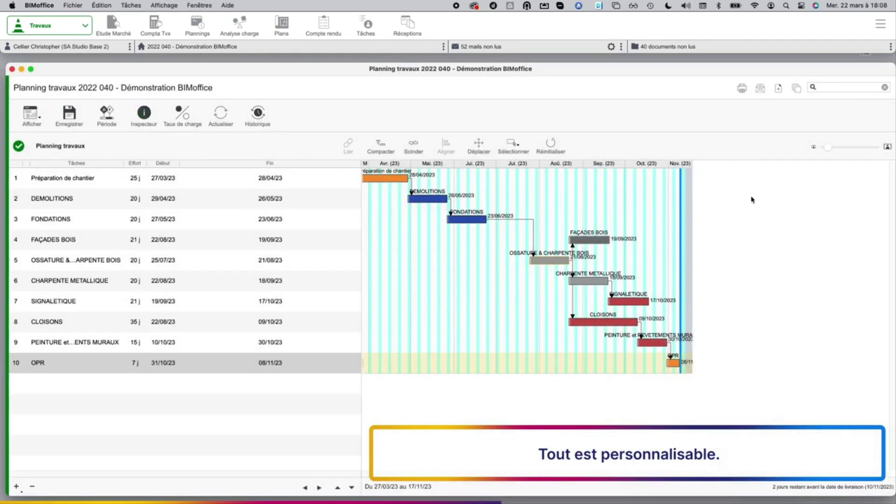
- Split the FONDATIONS task into two subtasks named Batiment sur rue and Batiment sur cour
{"action": "scroll", "coordinate": [525, 219], "scroll_direction": "right", "scroll_amount": 6}
{"action": "left_click", "coordinate": [524, 219]}
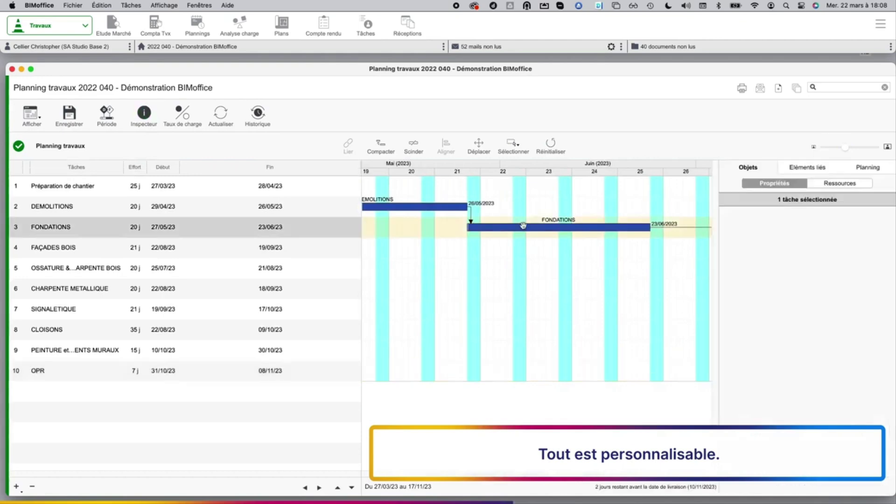
{"action": "left_click", "coordinate": [414, 145]}
{"action": "left_click", "coordinate": [695, 239]}
{"action": "type", "text": "Batiment"}
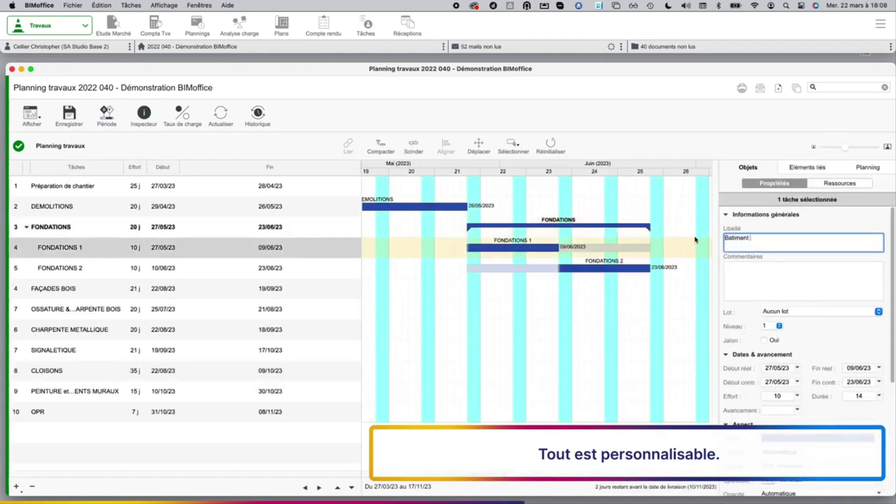
{"action": "type", "text": " sur rue"}
{"action": "key", "text": "Return"}
{"action": "key", "text": "Down"}
{"action": "type", "text": "Batiment sur cour"}
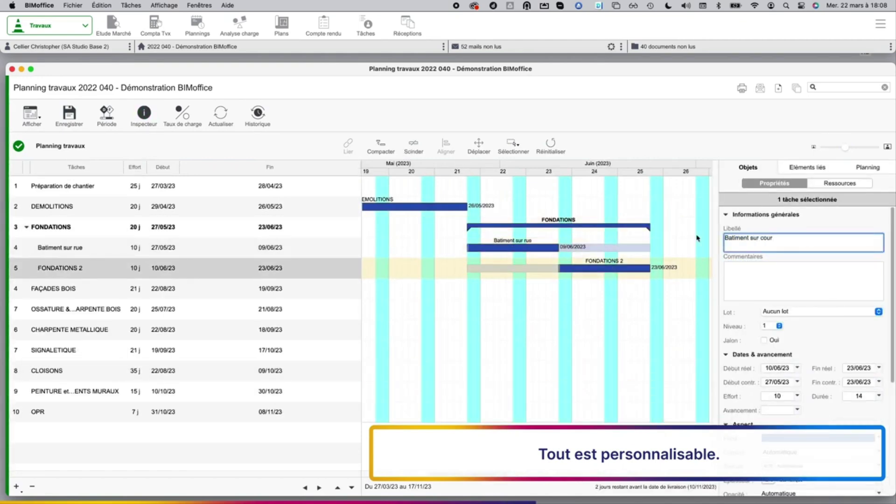
{"action": "key", "text": "Return"}
- Link DEMOLITIONS to Batiment sur rue and Batiment sur rue to Batiment sur cour, compacting the linked tasks
{"action": "left_click_drag", "start_coordinate": [457, 208], "coordinate": [470, 247]}
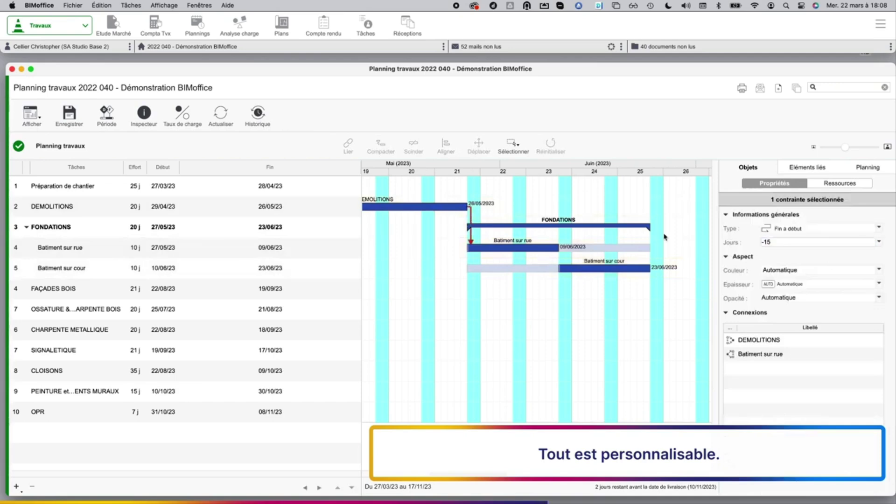
{"action": "left_click", "coordinate": [449, 206]}
{"action": "left_click", "coordinate": [382, 146]}
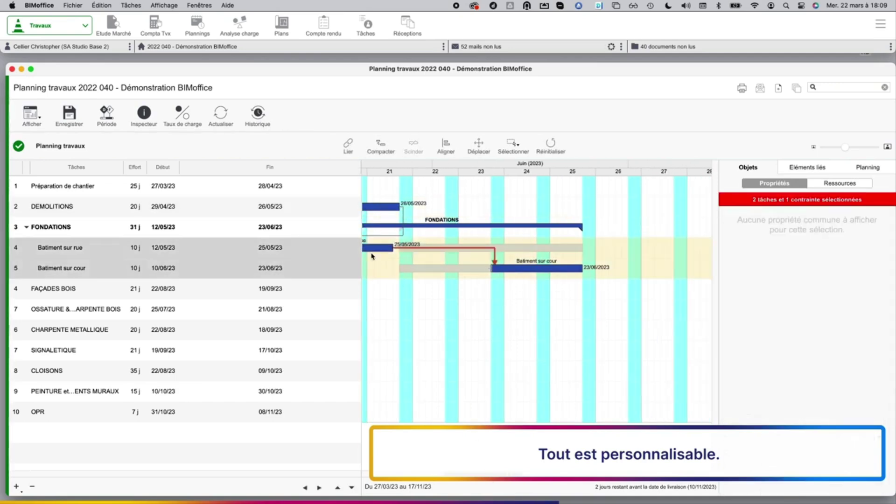
- Link Batiment sur rue to OSSATURE & CHARPENTE BOIS and compact the tasks that follow
{"action": "left_click", "coordinate": [832, 147]}
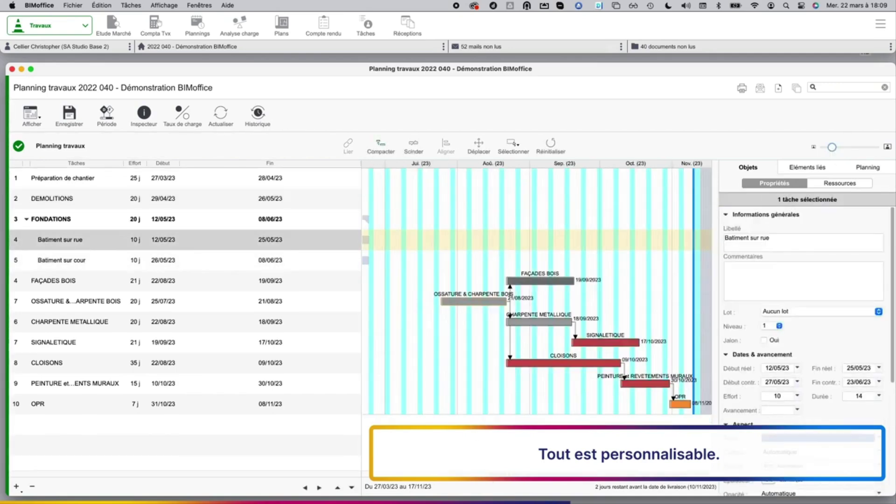
{"action": "left_click_drag", "start_coordinate": [372, 241], "coordinate": [518, 301]}
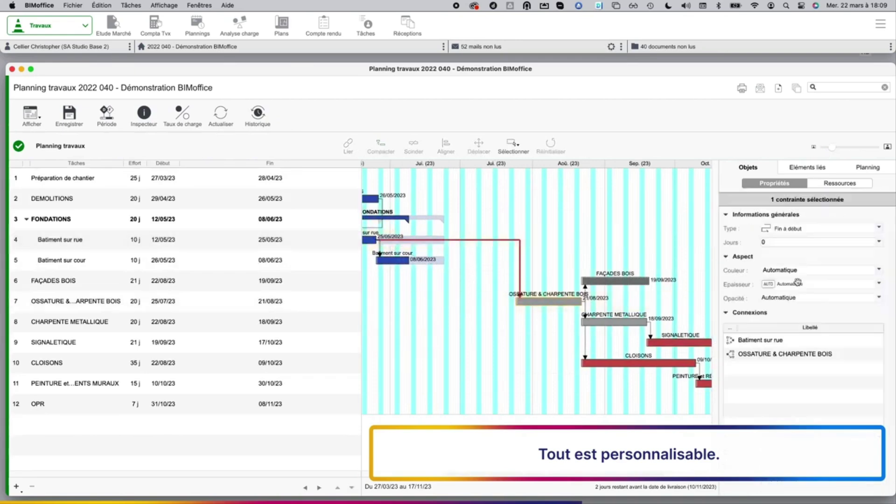
{"action": "left_click", "coordinate": [367, 239]}
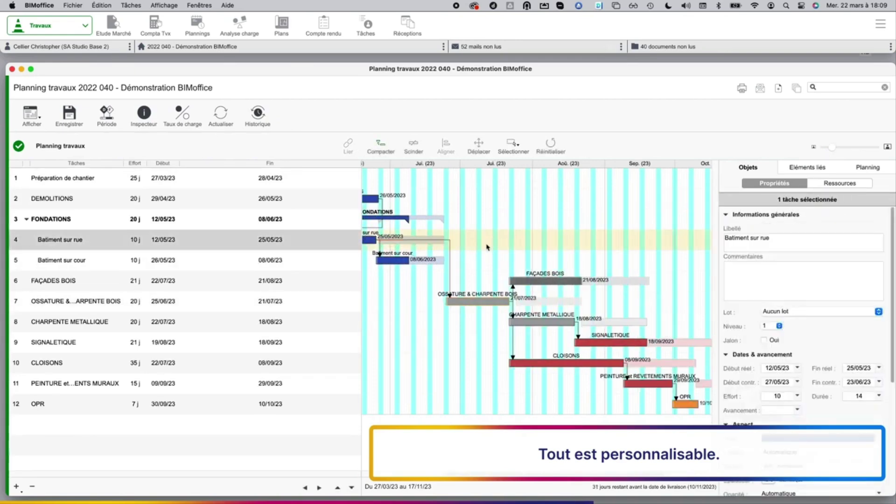
- Reset the contractual dates of the planning tasks from DEMOLITIONS through OPR
{"action": "left_click", "coordinate": [248, 200]}
{"action": "key", "text": "shift+End"}
{"action": "left_click", "coordinate": [456, 388]}
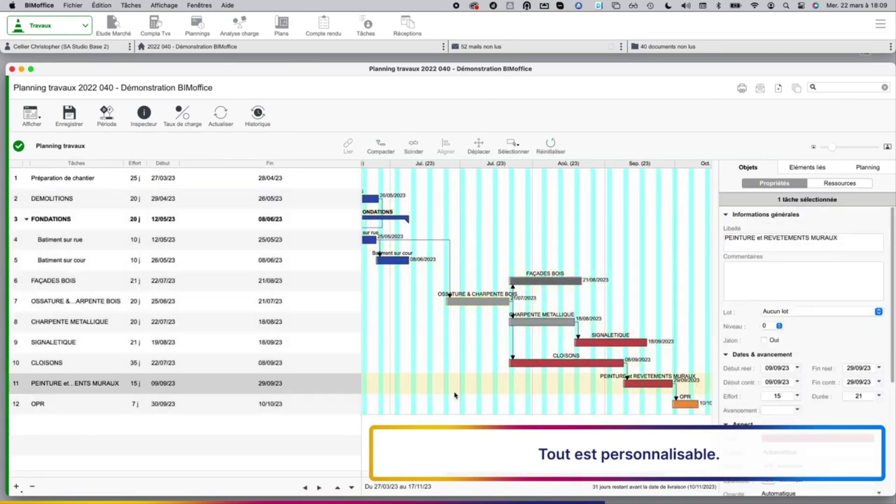
- Prepare a document of the planning in landscape orientation, with day width and row height fitted to the page
{"action": "left_click", "coordinate": [778, 89]}
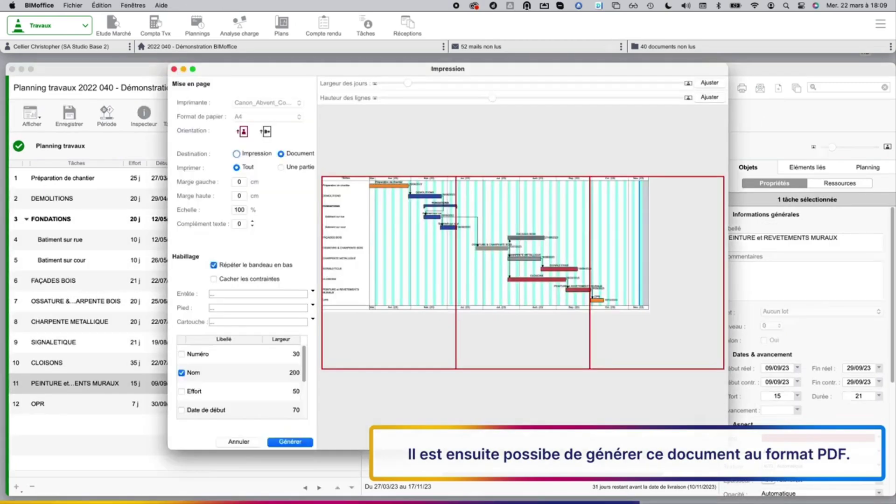
{"action": "left_click", "coordinate": [267, 132]}
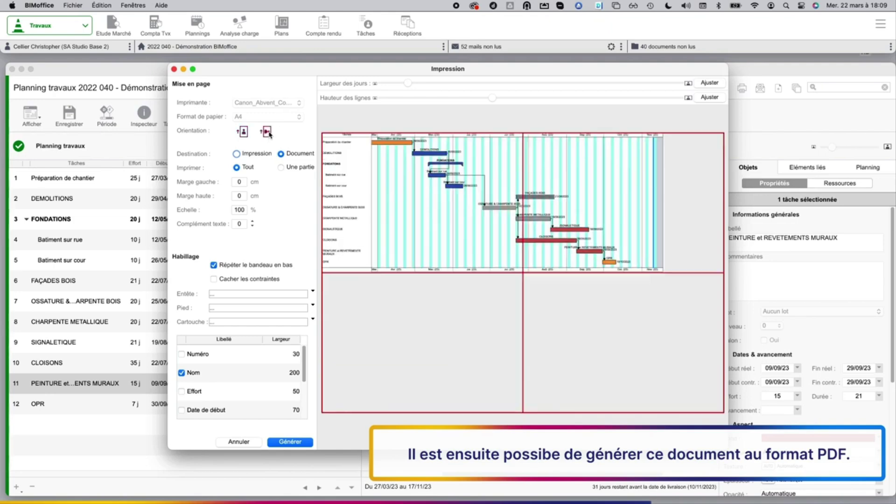
{"action": "left_click", "coordinate": [709, 83]}
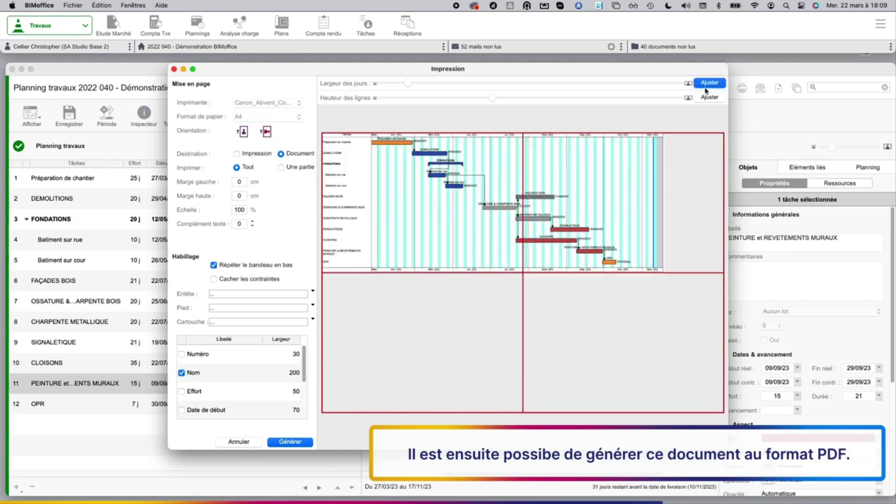
{"action": "left_click", "coordinate": [707, 97]}
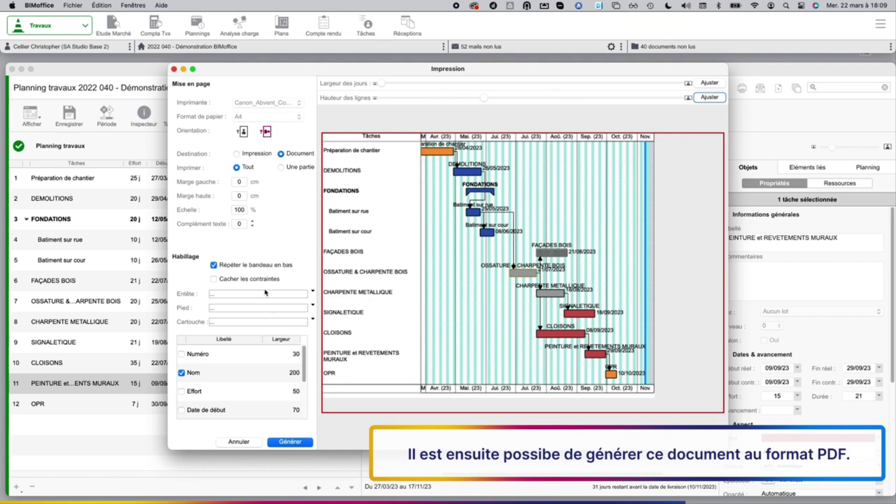
- Use the CARTOUCHE_Planning_A4 template as the document header and refit the row height to the page
{"action": "left_click", "coordinate": [312, 292]}
{"action": "left_click", "coordinate": [331, 310]}
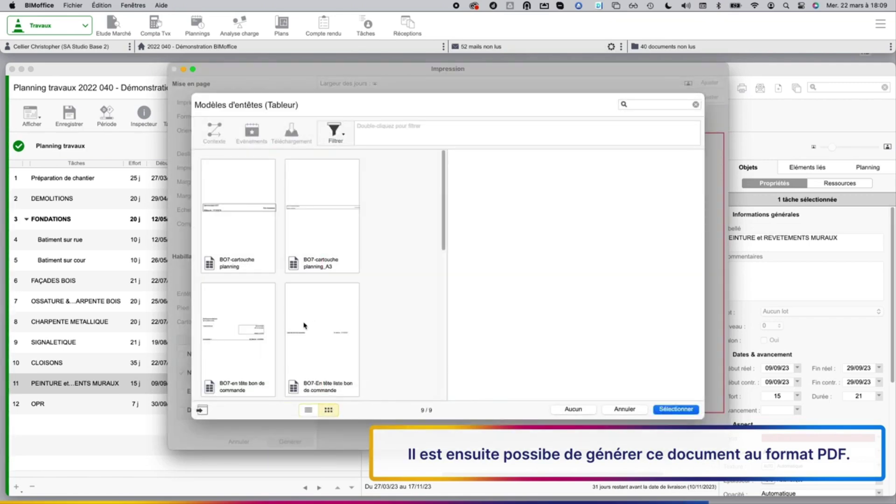
{"action": "scroll", "coordinate": [304, 325], "scroll_direction": "down", "scroll_amount": 5}
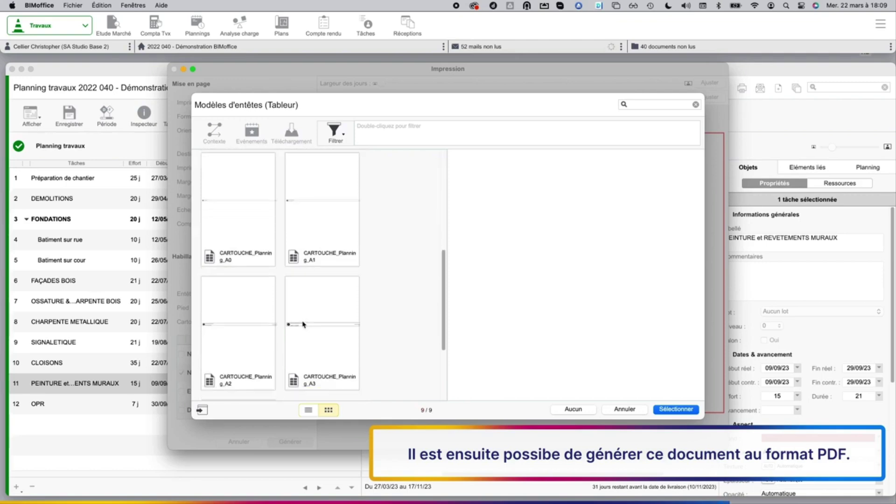
{"action": "left_click", "coordinate": [301, 323]}
{"action": "double_click", "coordinate": [271, 332]}
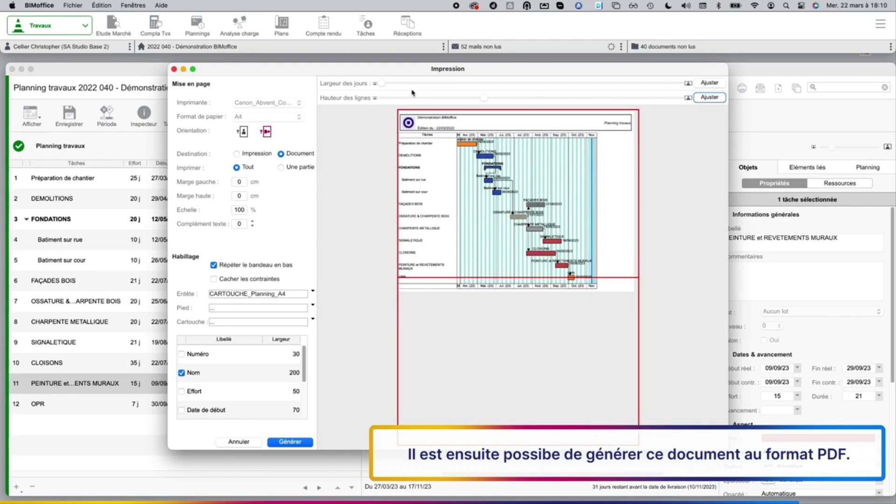
{"action": "left_click", "coordinate": [709, 97]}
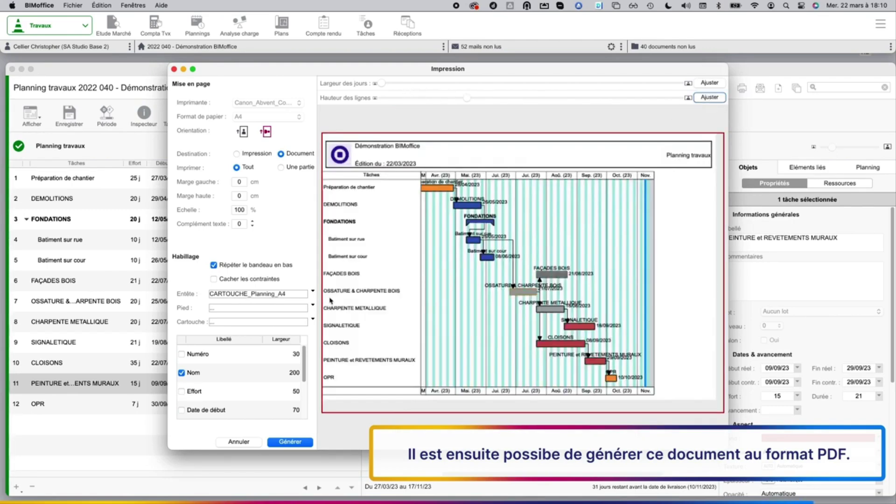
- Generate Planning travaux.pdf as a new version in the project documents and open it for preview
{"action": "left_click", "coordinate": [290, 441]}
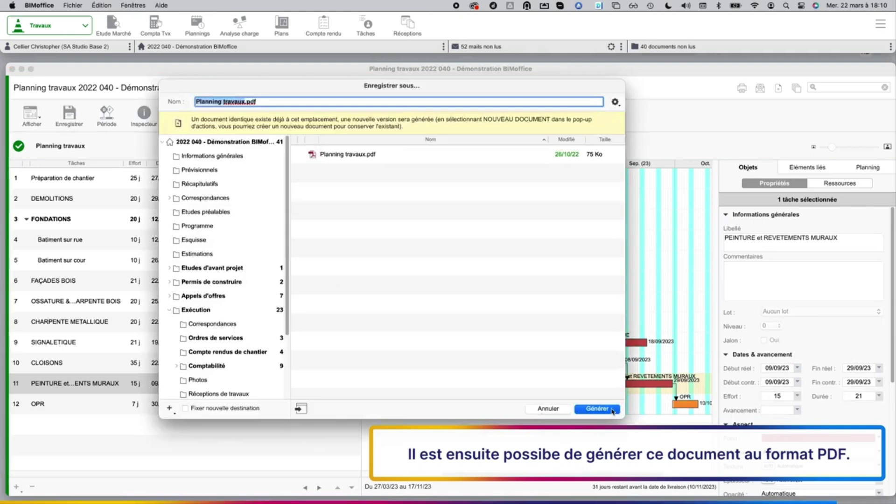
{"action": "left_click", "coordinate": [598, 409]}
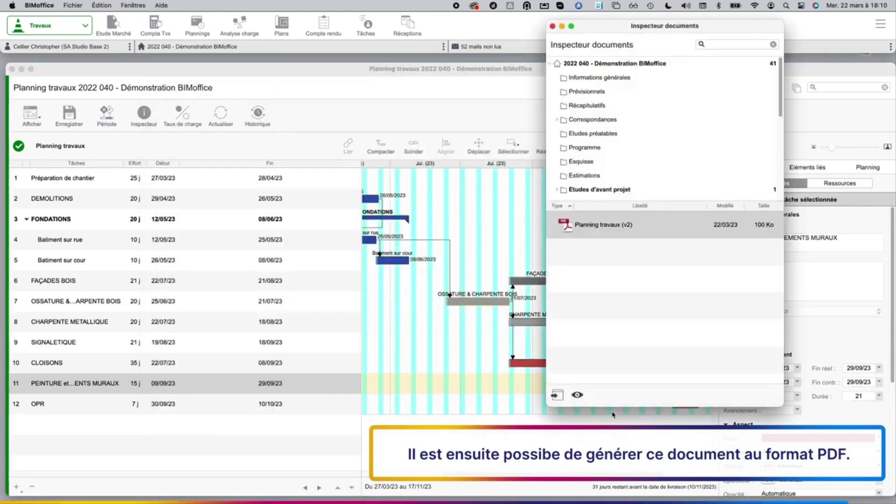
{"action": "left_click", "coordinate": [579, 396]}
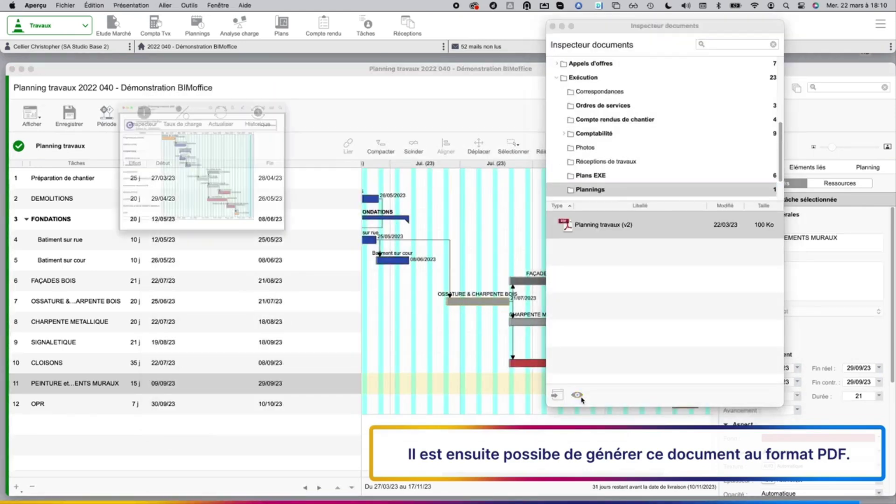
{"action": "left_click", "coordinate": [415, 298]}
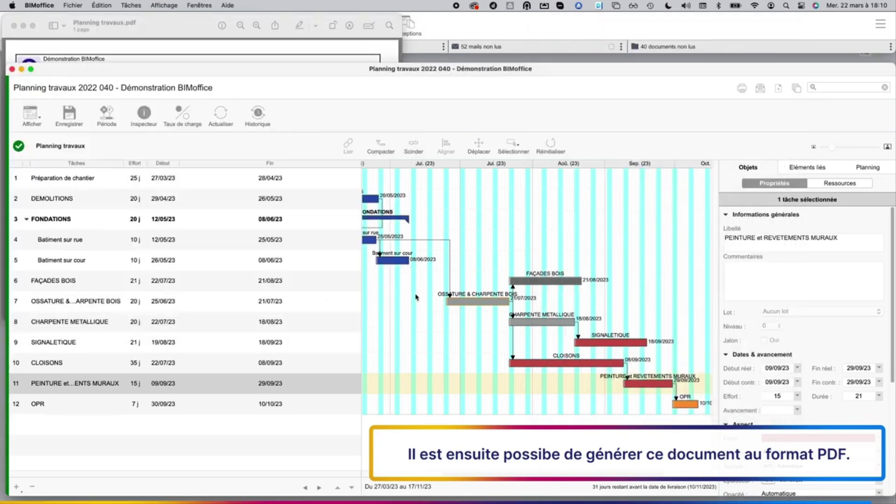
{"action": "left_click", "coordinate": [207, 58]}
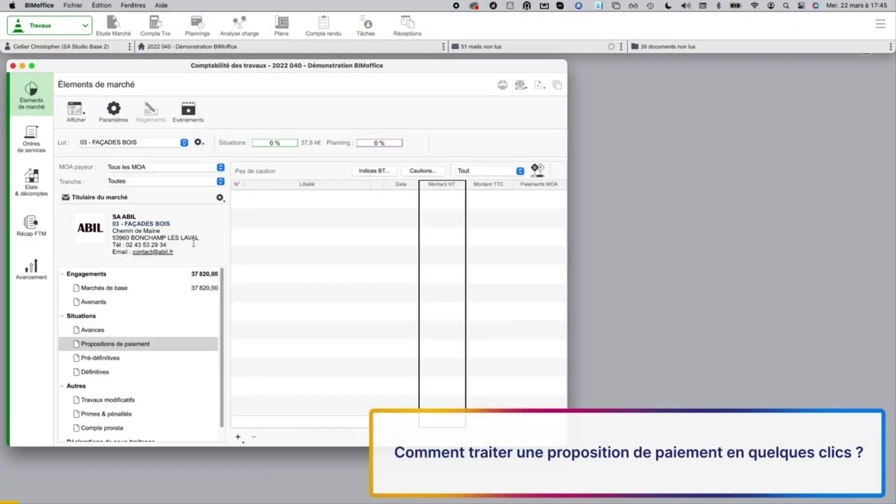
- Create a new payment proposal for lot 03 - FAÇADES BOIS with a creation date of 04/04/2023
{"action": "left_click", "coordinate": [178, 343]}
{"action": "left_click", "coordinate": [239, 439]}
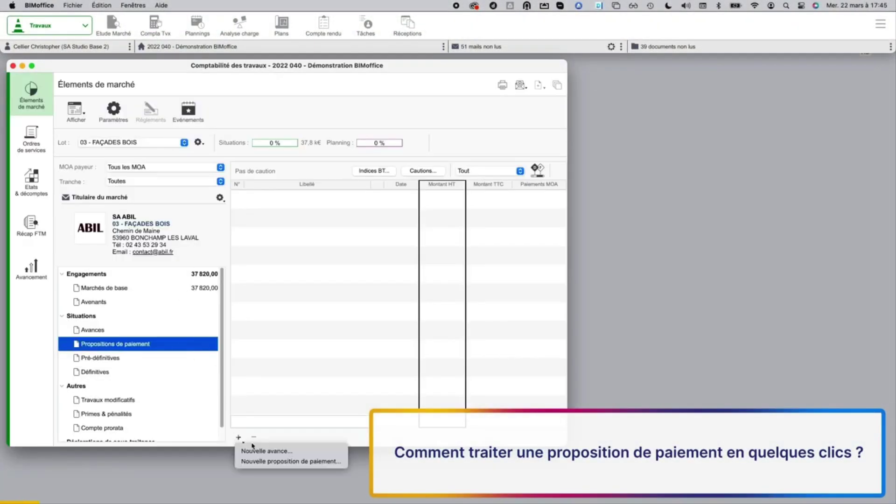
{"action": "left_click", "coordinate": [281, 461]}
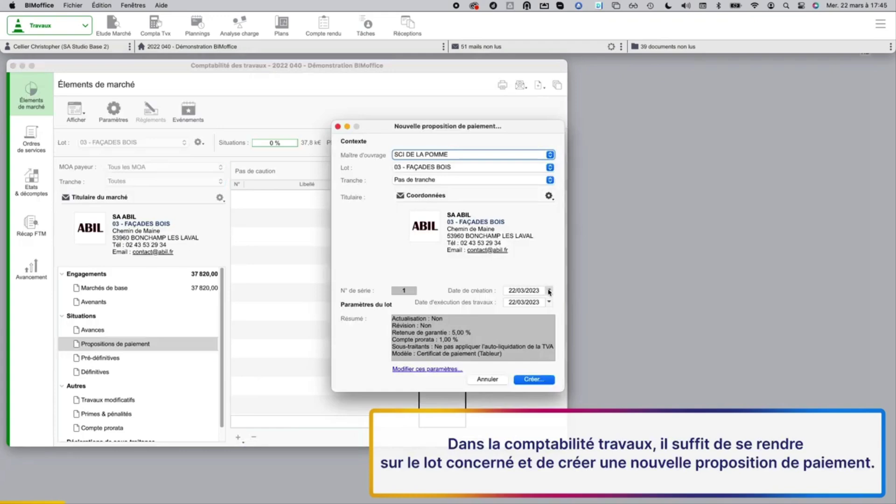
{"action": "left_click", "coordinate": [550, 292]}
{"action": "left_click", "coordinate": [567, 403]}
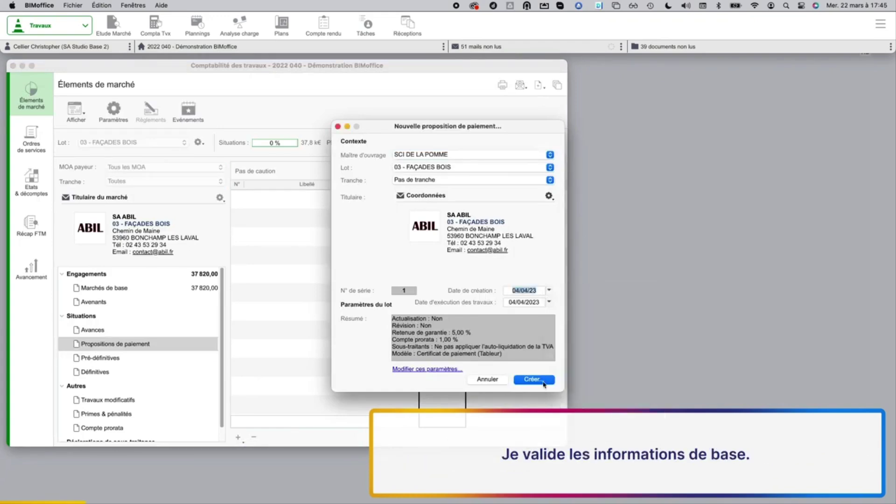
{"action": "left_click", "coordinate": [544, 382]}
{"action": "left_click", "coordinate": [537, 385]}
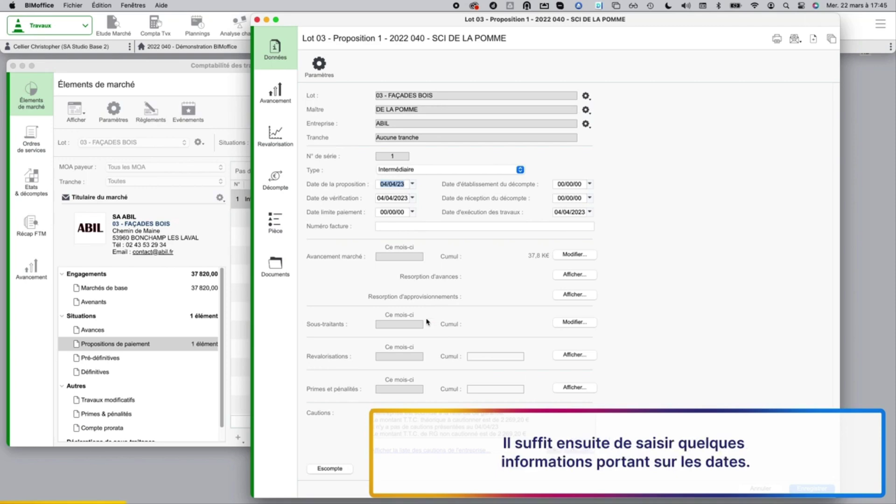
- Set the proposal's statement establishment date and statement reception date to 31/03/2023
{"action": "left_click", "coordinate": [590, 185]}
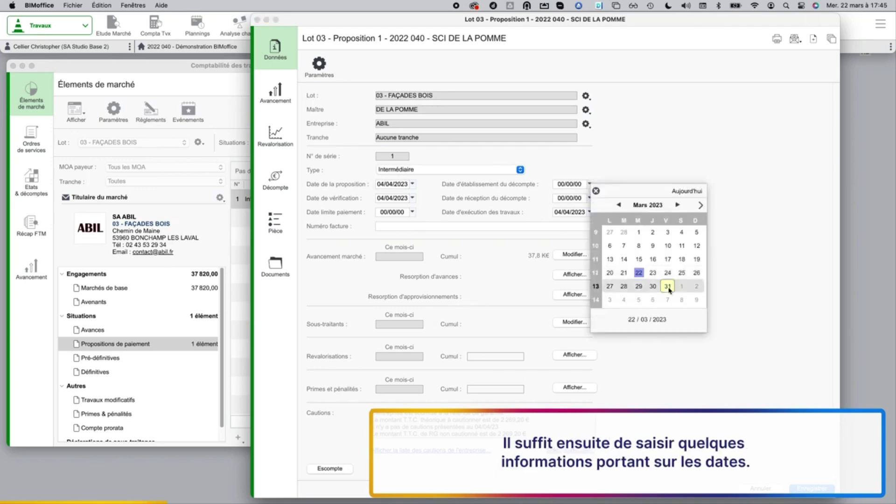
{"action": "left_click", "coordinate": [668, 286]}
{"action": "left_click", "coordinate": [590, 198]}
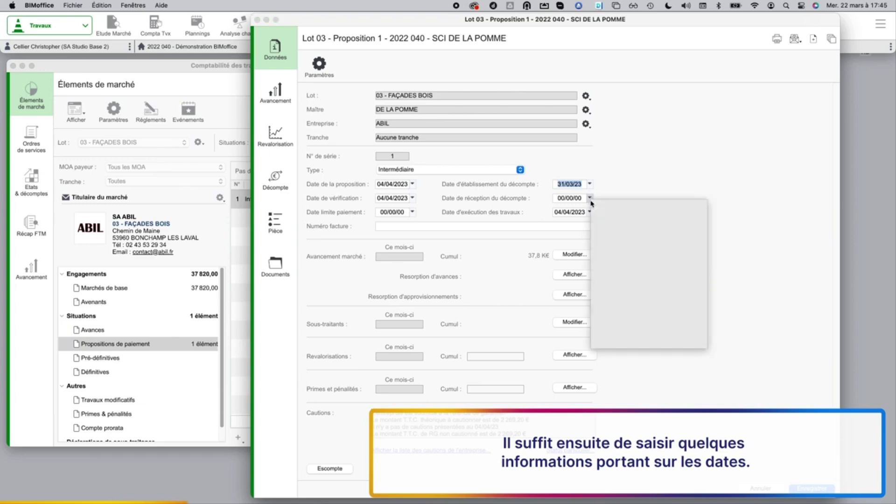
{"action": "left_click", "coordinate": [669, 304]}
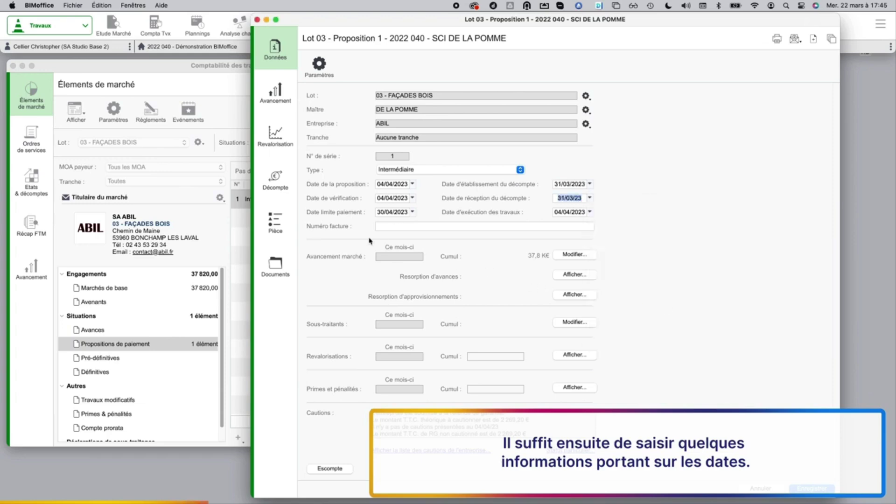
- In the base contract's progress, enter 12 % cumulative for Dispositif pare-pluie and a monthly quantity of 210 for the Isolant Panolène item
{"action": "left_click", "coordinate": [276, 99]}
{"action": "left_click", "coordinate": [334, 122]}
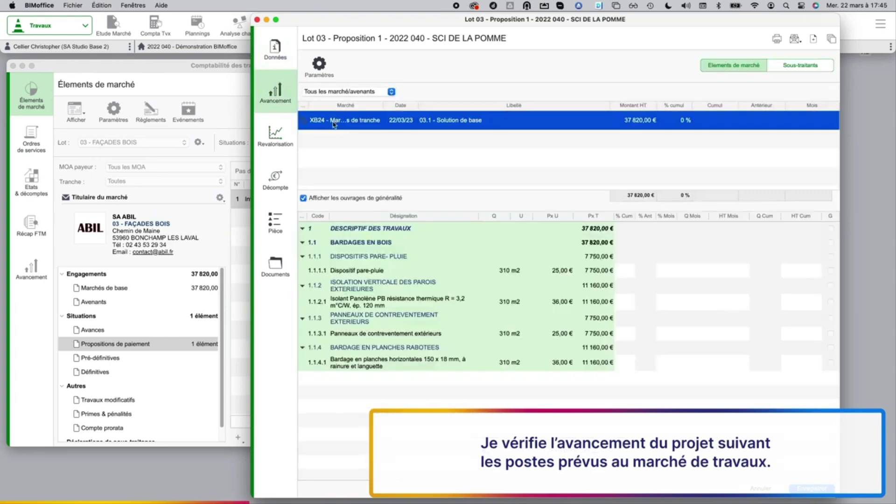
{"action": "left_click", "coordinate": [626, 271]}
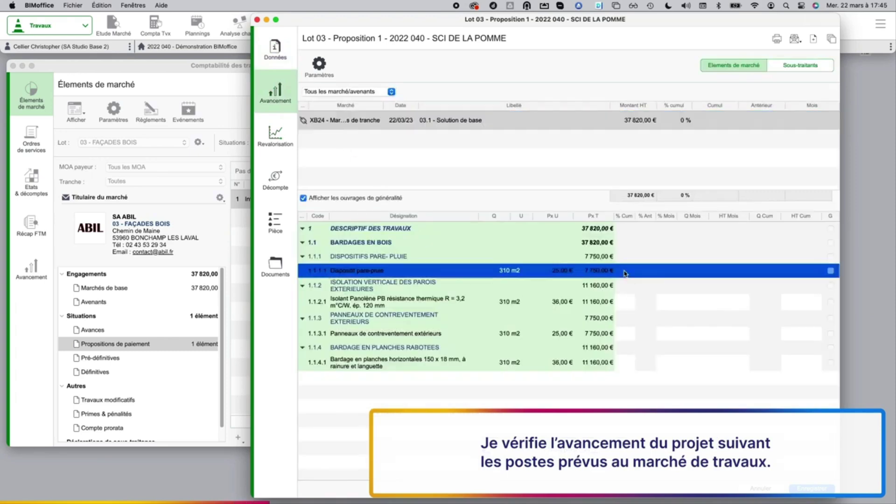
{"action": "left_click", "coordinate": [626, 271]}
{"action": "key", "text": "Return"}
{"action": "left_click", "coordinate": [695, 307]}
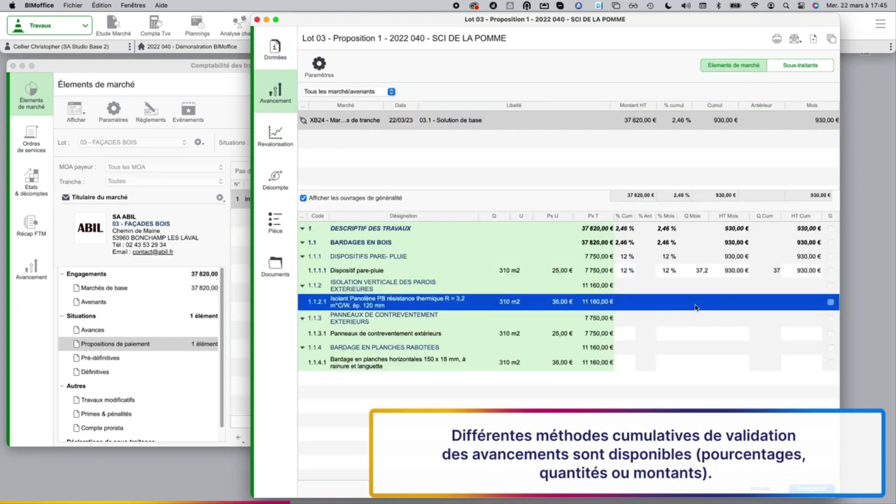
{"action": "left_click", "coordinate": [695, 307]}
{"action": "type", "text": "210"}
{"action": "key", "text": "Return"}
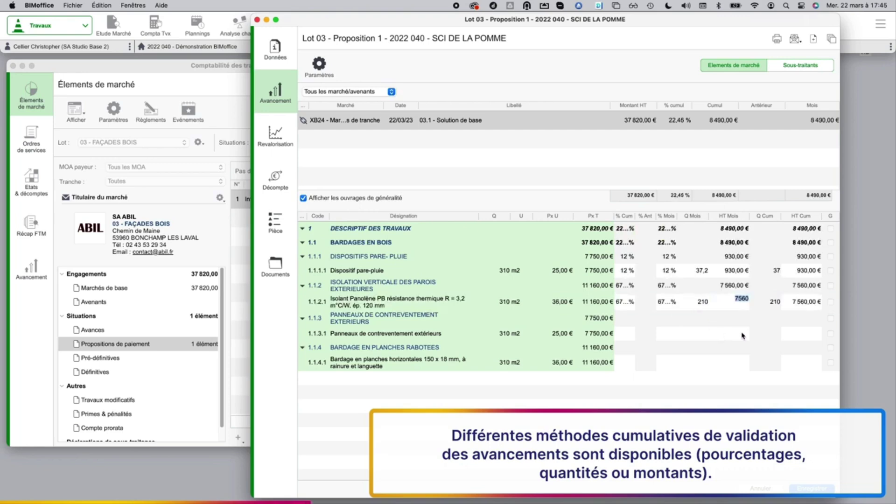
- Enter monthly amounts of 2500 € for Panneaux de contreventement extérieurs and 5000 € for Bardage en planches horizontales
{"action": "left_click", "coordinate": [743, 335]}
{"action": "key", "text": "Return"}
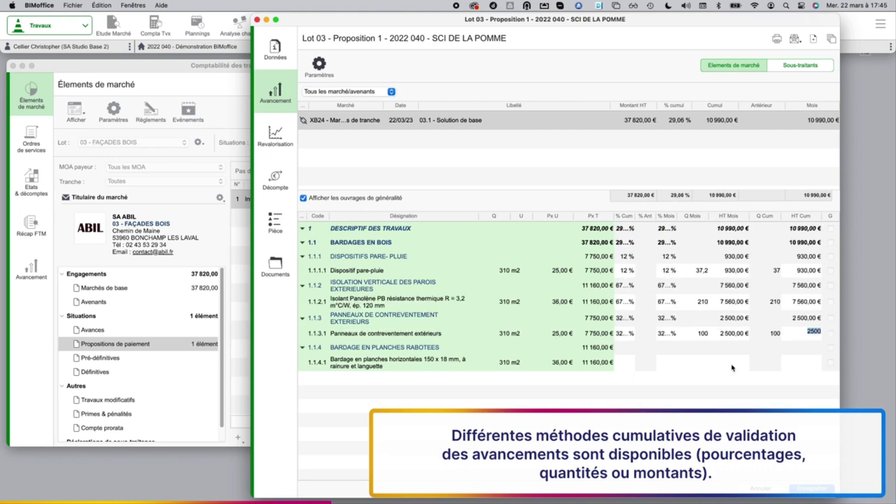
{"action": "left_click", "coordinate": [734, 368]}
{"action": "key", "text": "Return"}
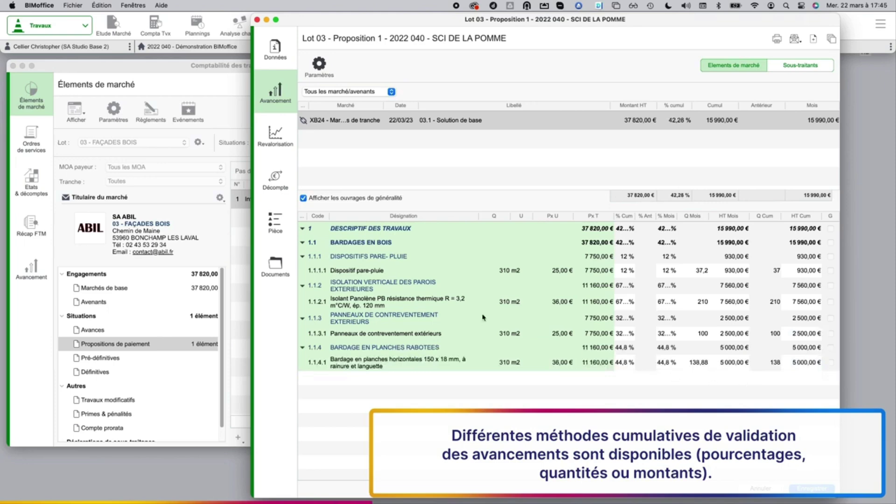
- Review the payment certificate and generate it as the document Lot 03 - Proposition 1 MO1 - SA ABIL in the project
{"action": "left_click", "coordinate": [276, 222]}
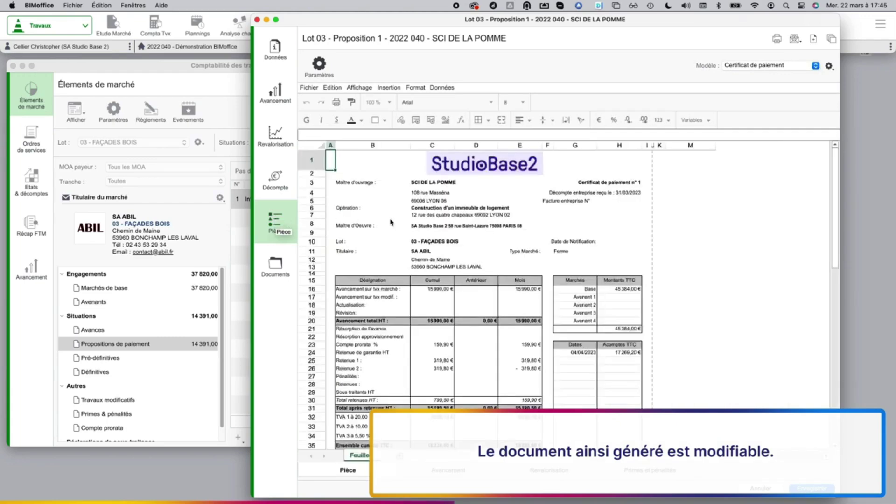
{"action": "scroll", "coordinate": [391, 222], "scroll_direction": "down", "scroll_amount": 3}
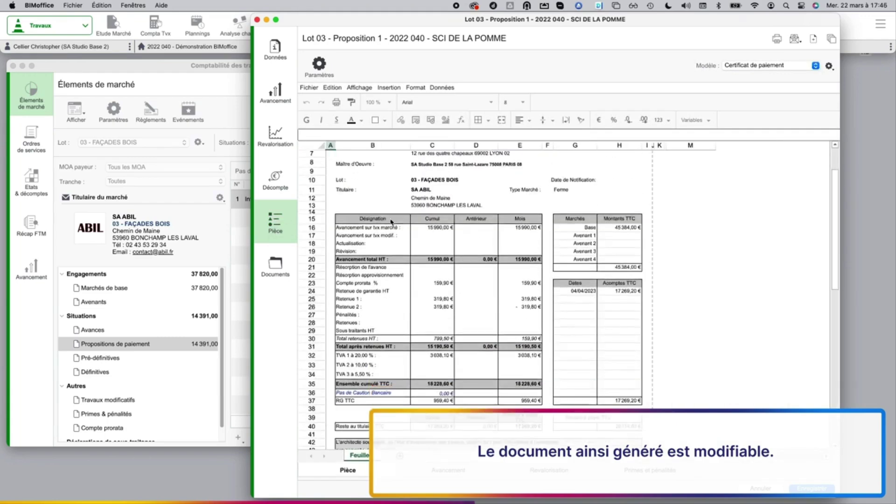
{"action": "scroll", "coordinate": [391, 222], "scroll_direction": "down", "scroll_amount": 3}
{"action": "scroll", "coordinate": [391, 222], "scroll_direction": "up", "scroll_amount": 5}
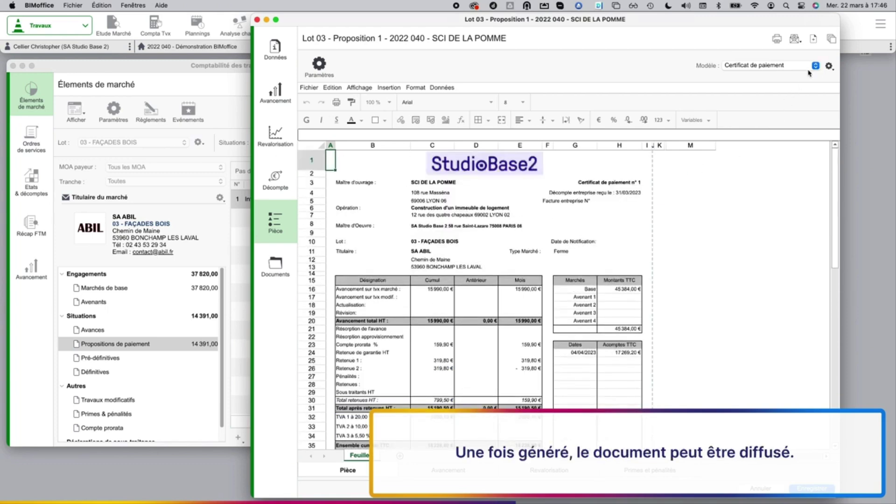
{"action": "left_click", "coordinate": [815, 43]}
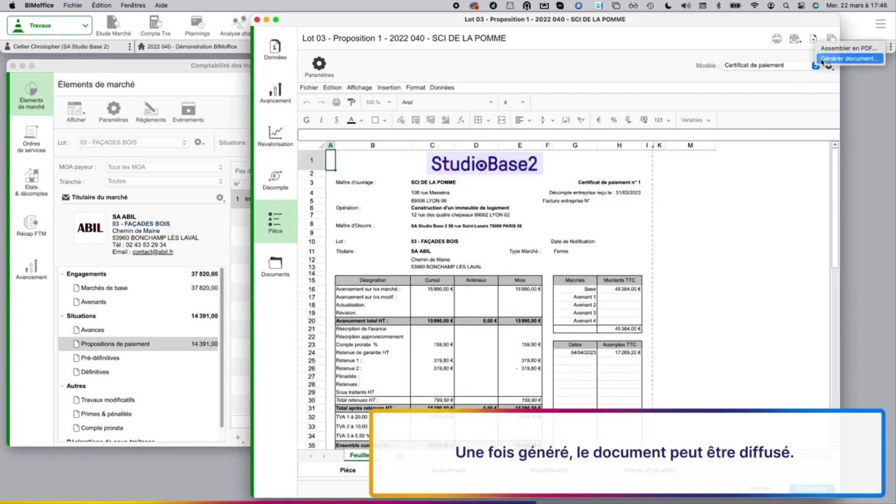
{"action": "left_click", "coordinate": [823, 59]}
{"action": "left_click", "coordinate": [599, 410]}
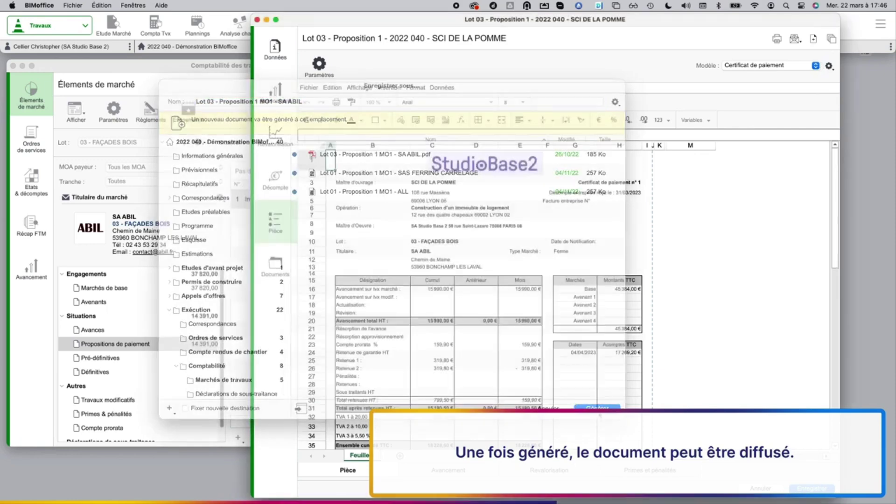
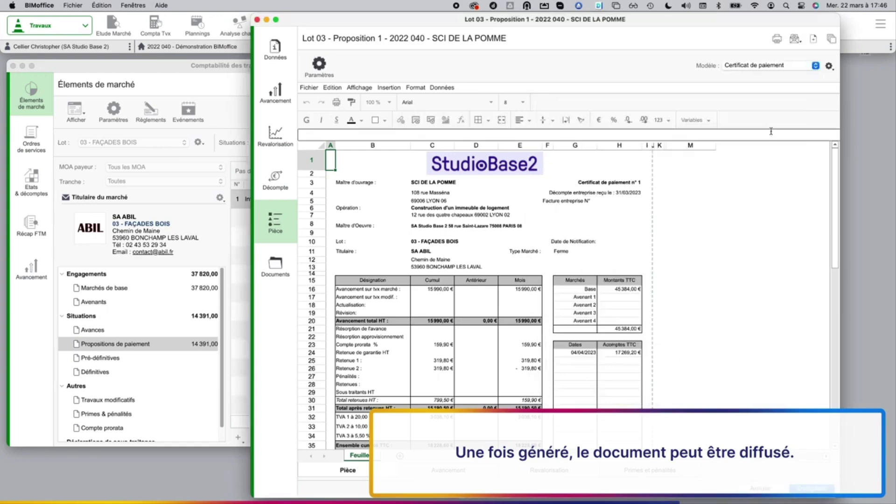
- Email the generated payment proposal as an attachment to the first listed DE LA POMME contact
{"action": "left_click", "coordinate": [793, 41]}
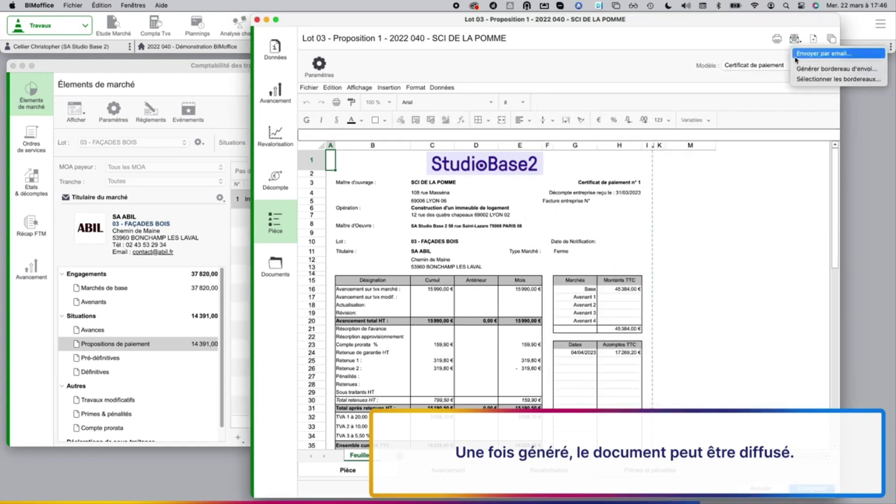
{"action": "left_click", "coordinate": [822, 53]}
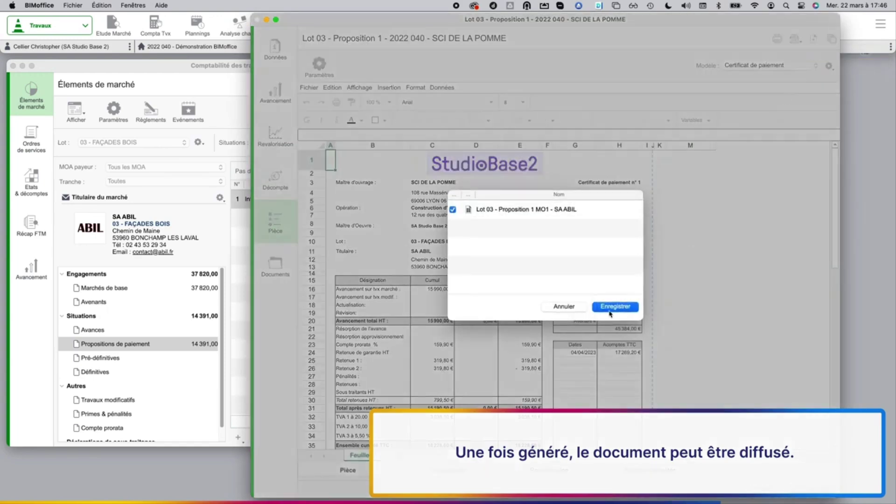
{"action": "left_click", "coordinate": [615, 307]}
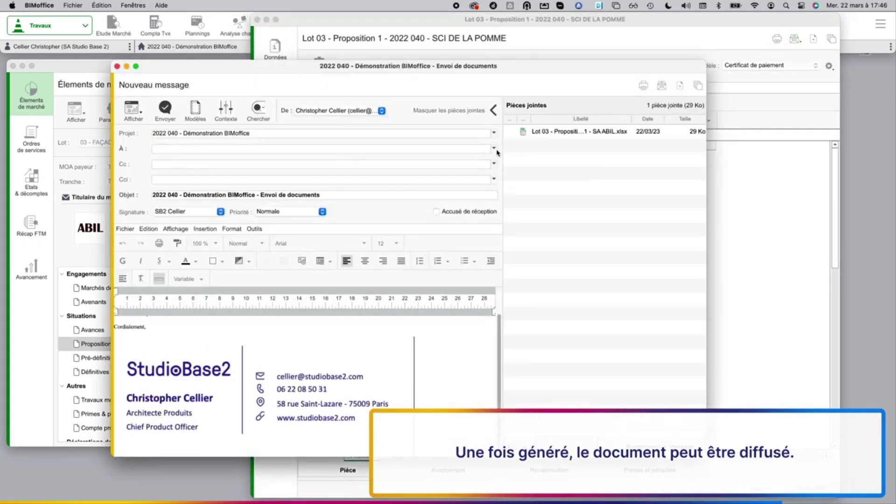
{"action": "left_click", "coordinate": [493, 149]}
{"action": "mouse_move", "coordinate": [543, 167]}
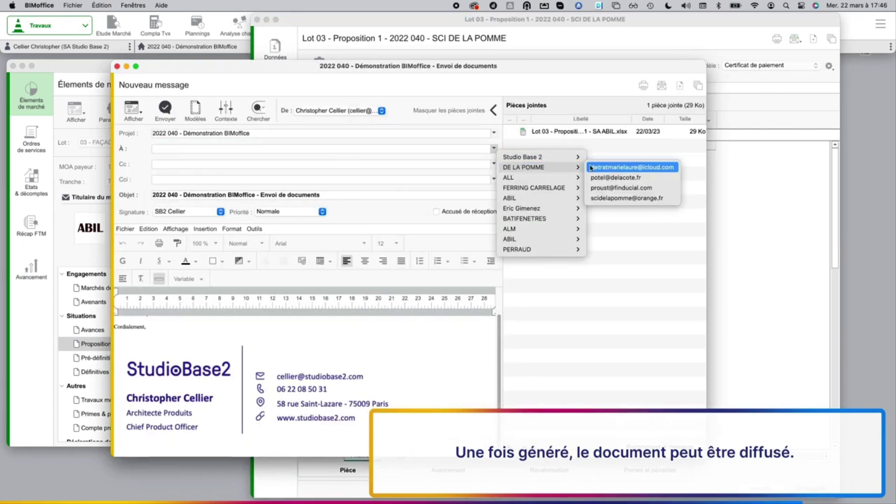
{"action": "left_click", "coordinate": [626, 167]}
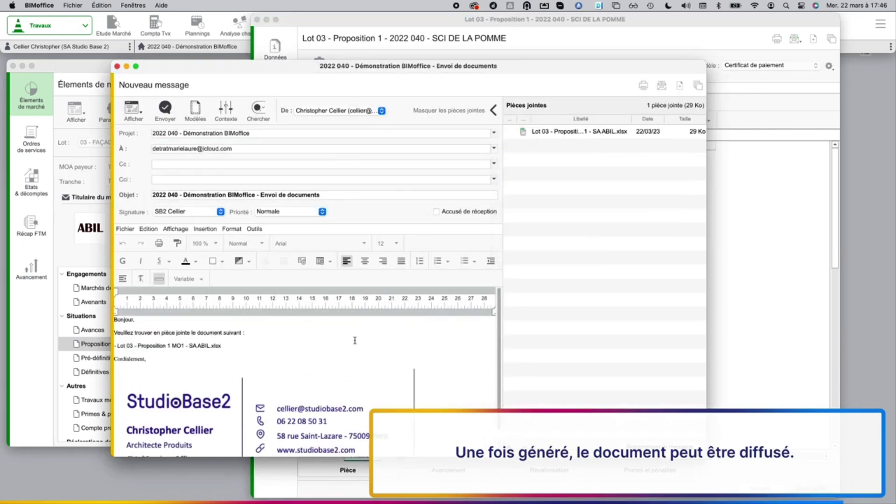
{"action": "left_click", "coordinate": [169, 116]}
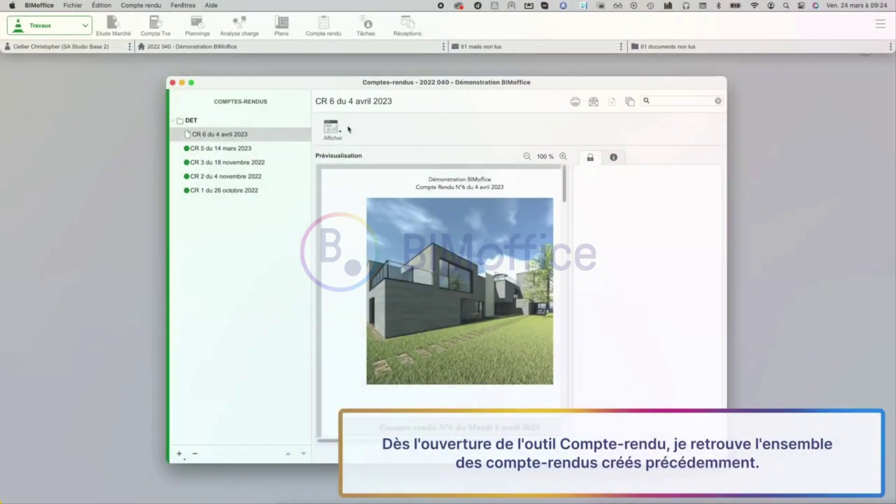
- Open the report CR 6 du 4 avril 2023 and enter "Mise en place de la grue" as the next meeting's subject
{"action": "left_click", "coordinate": [277, 132]}
{"action": "double_click", "coordinate": [276, 135]}
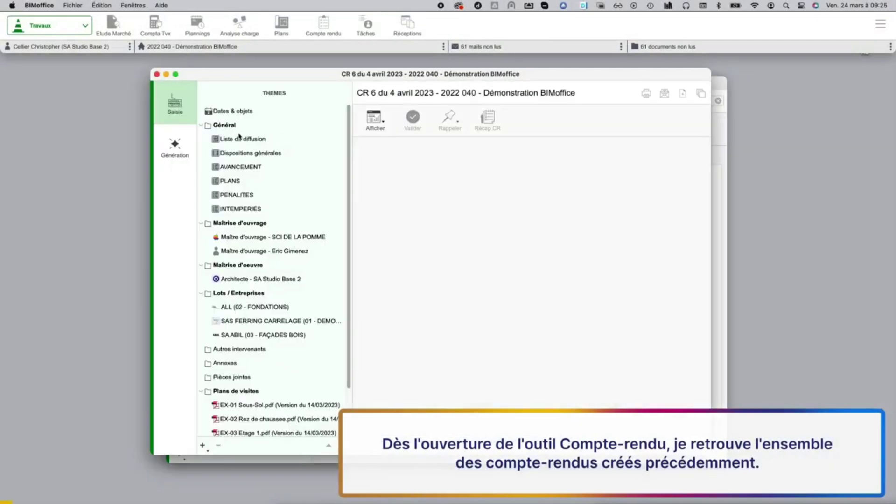
{"action": "left_click", "coordinate": [233, 116]}
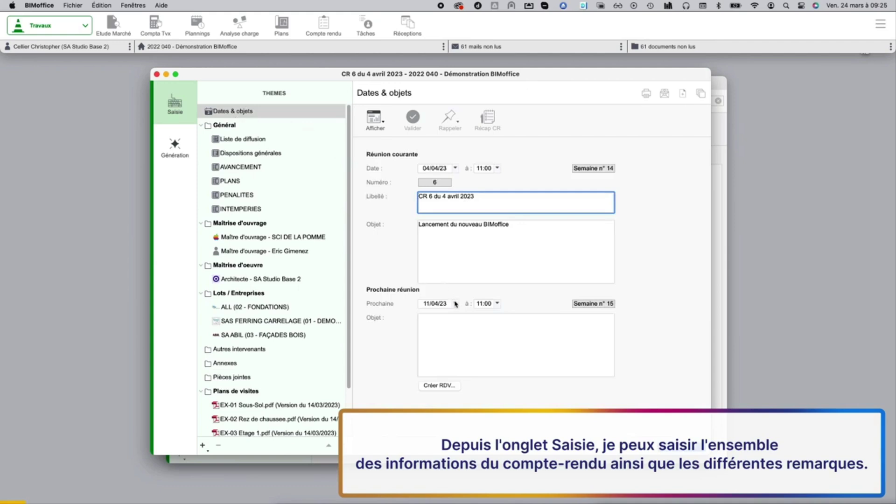
{"action": "left_click", "coordinate": [461, 328]}
{"action": "type", "text": "Mise"}
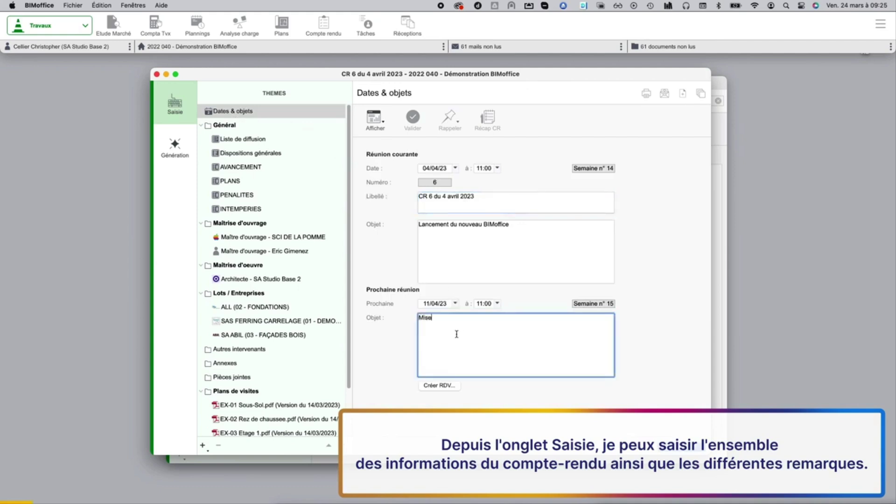
{"action": "type", "text": " en place de la grue"}
- Create a calendar appointment for the next meeting, then open the report's distribution list, saving the changes to dates and subjects
{"action": "left_click", "coordinate": [439, 386]}
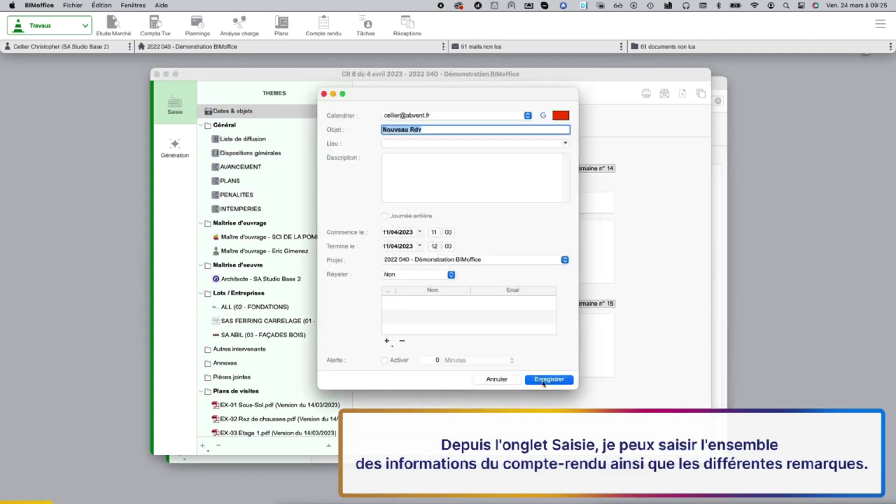
{"action": "left_click", "coordinate": [549, 379]}
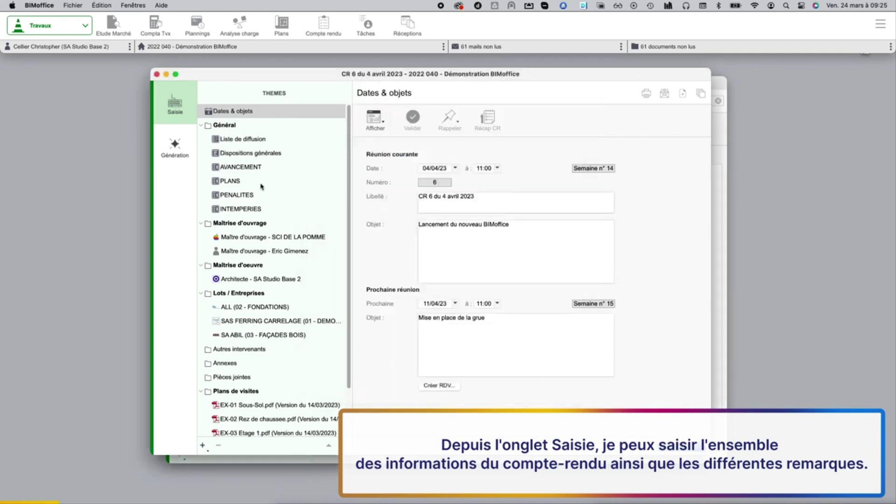
{"action": "left_click", "coordinate": [251, 141]}
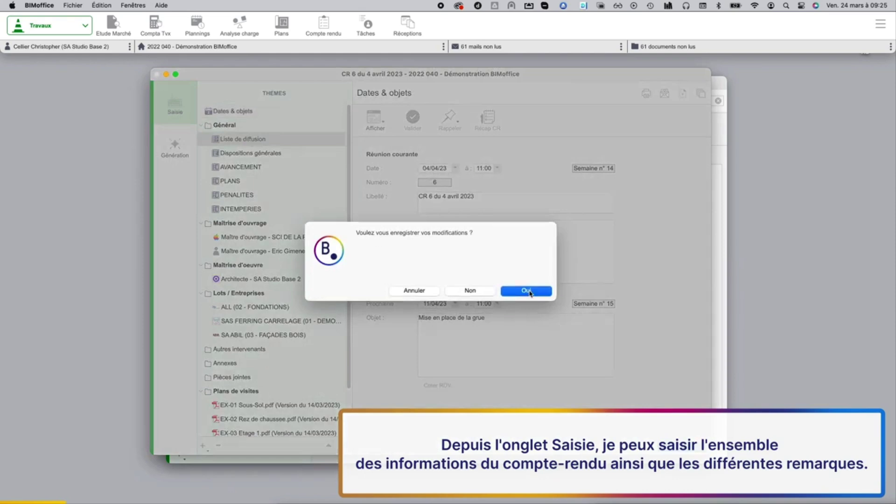
{"action": "left_click", "coordinate": [532, 295]}
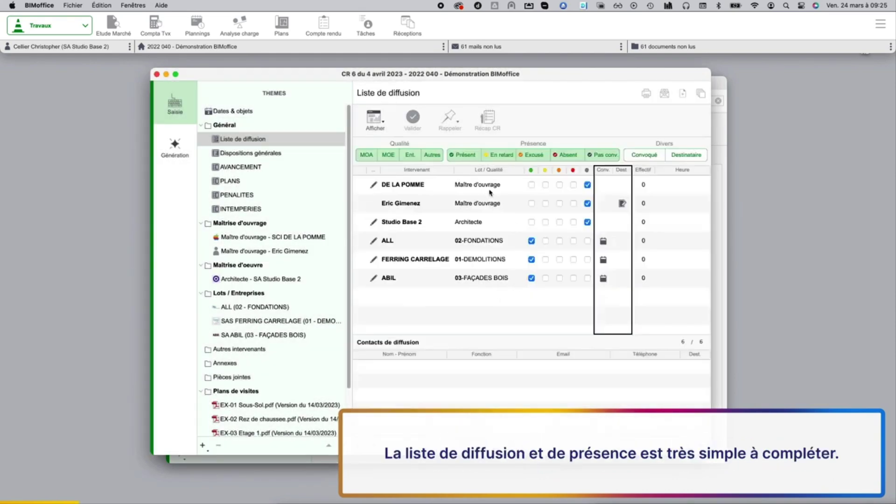
- Set the headcount in the distribution list to 2 for ALL, 2 for FERRING CARRELAGE and 3 for ABIL
{"action": "left_click", "coordinate": [490, 239]}
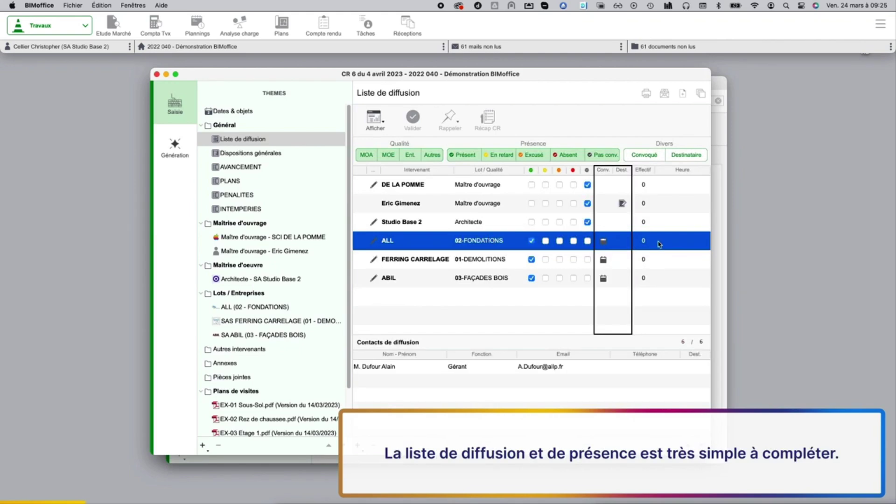
{"action": "left_click", "coordinate": [644, 223]}
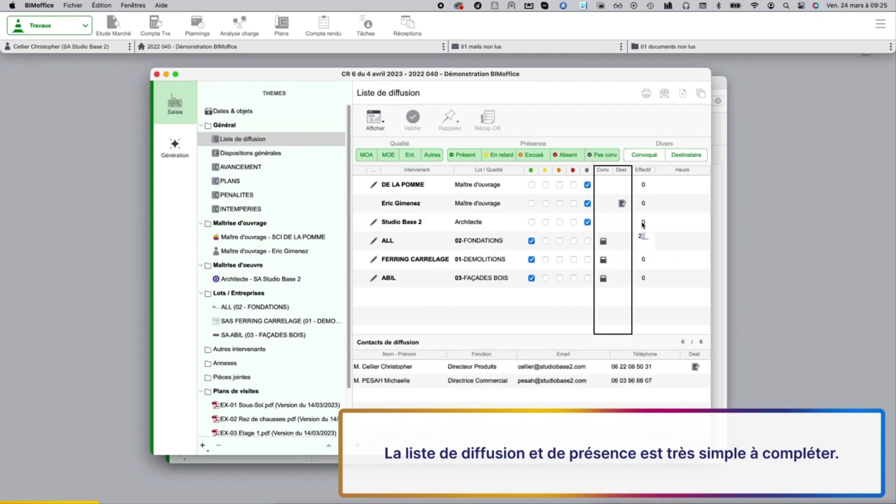
{"action": "type", "text": "2"}
{"action": "key", "text": "Return"}
{"action": "type", "text": "2"}
{"action": "key", "text": "Return"}
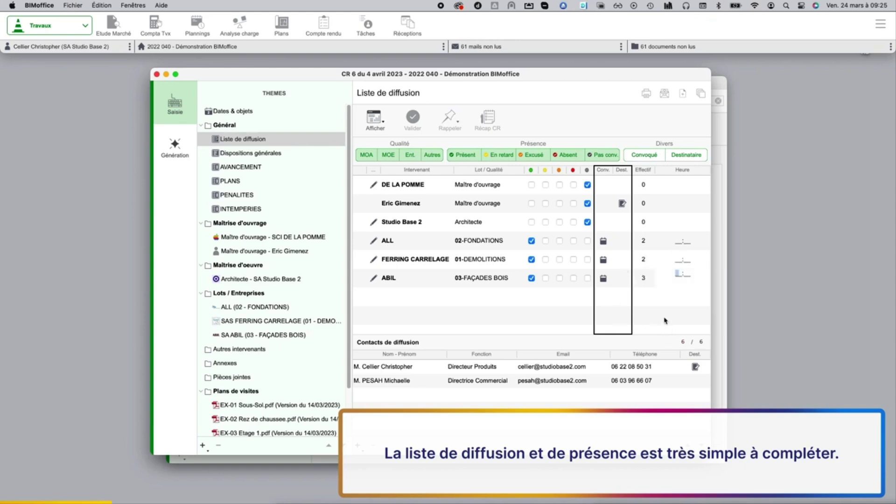
- Review the AVANCEMENT, PLANS and PENALITES sections of the report
{"action": "left_click", "coordinate": [667, 323]}
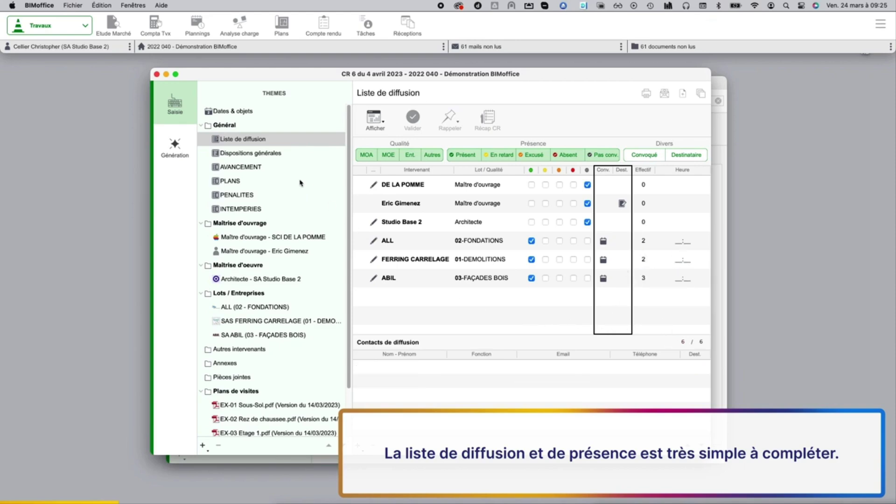
{"action": "left_click", "coordinate": [256, 173]}
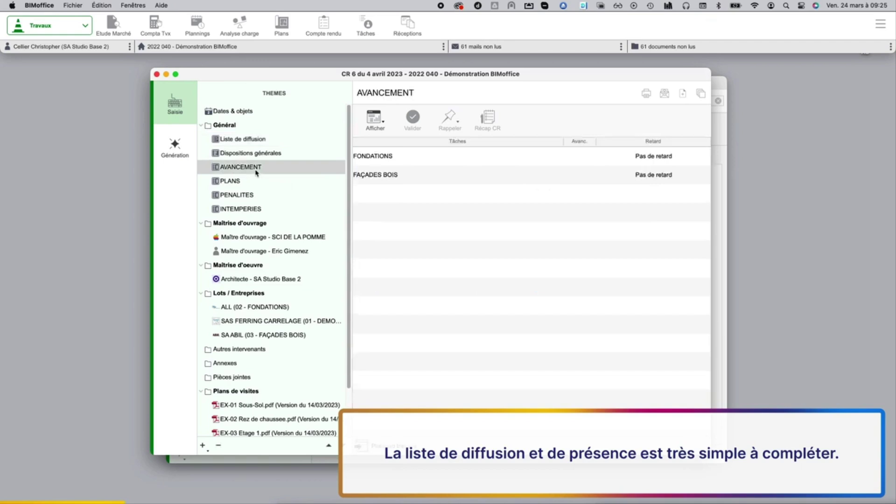
{"action": "left_click", "coordinate": [253, 183]}
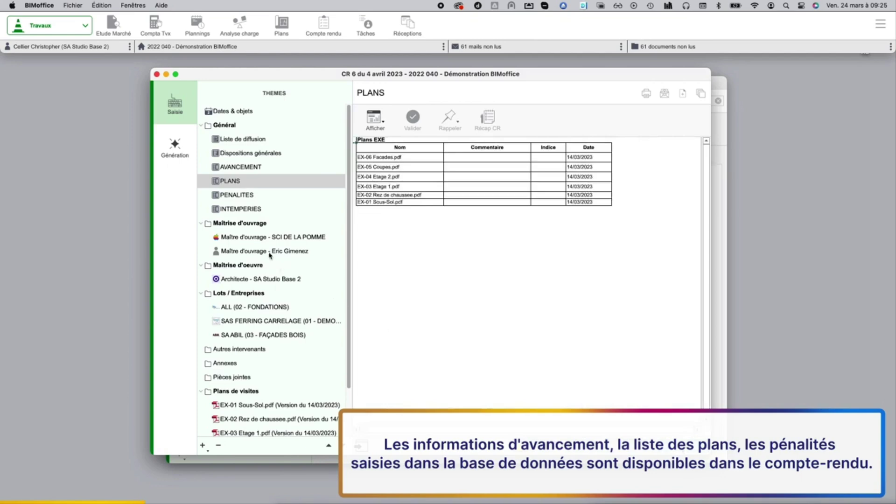
{"action": "left_click", "coordinate": [243, 195]}
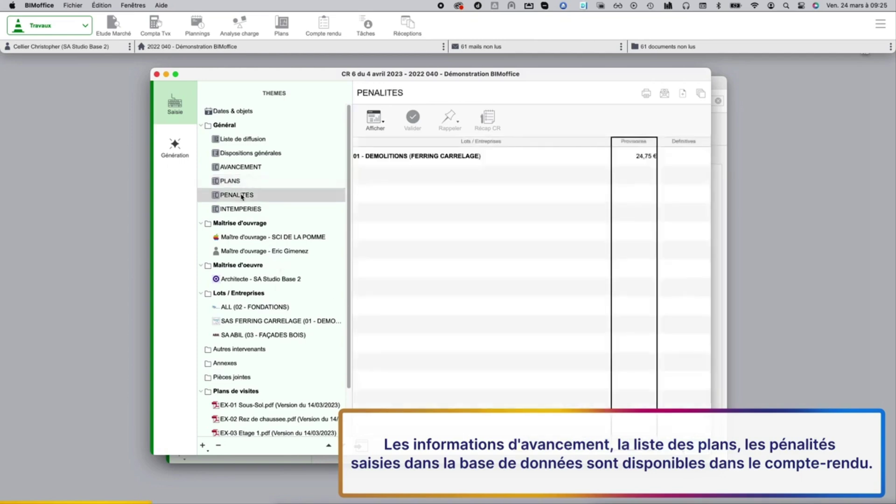
- Set the reminder level of SCI DE LA POMME's note "Validation urgente des couleurs" to 2
{"action": "left_click", "coordinate": [247, 239]}
{"action": "left_click", "coordinate": [399, 191]}
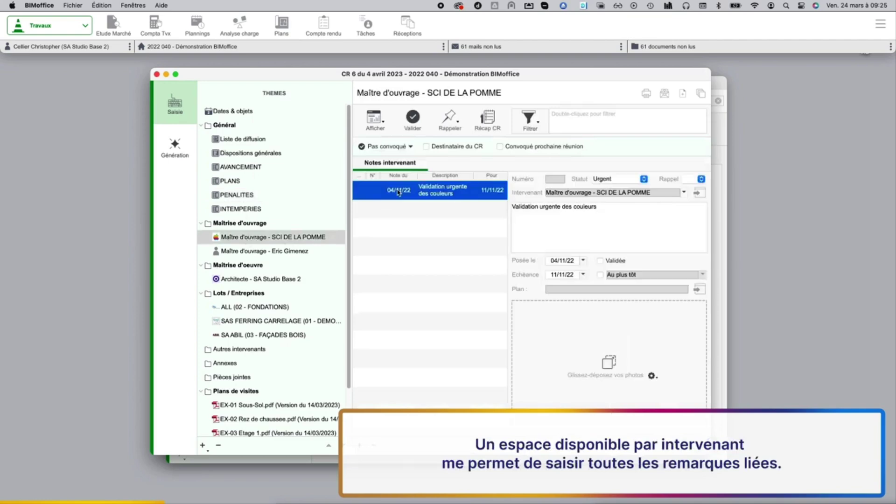
{"action": "left_click", "coordinate": [702, 179]}
{"action": "left_click", "coordinate": [642, 209]}
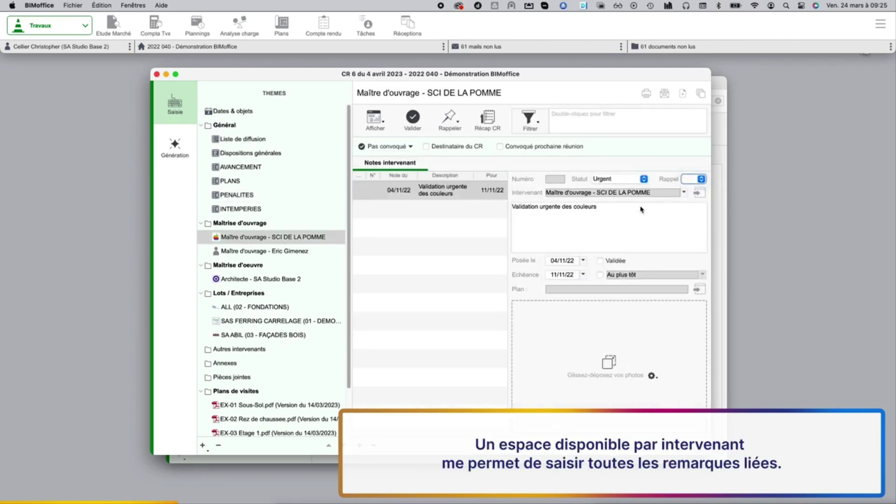
{"action": "type", "text": "2"}
- Add a note for the individual Maître d'ouvrage reading "Proposition une solution pour l'habillage de la fenêtre sur entrée"
{"action": "left_click", "coordinate": [303, 255]}
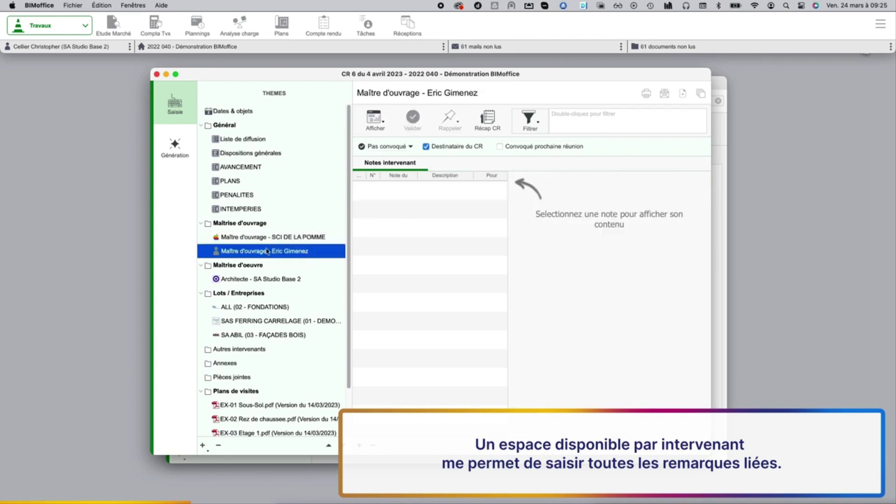
{"action": "left_click", "coordinate": [360, 445]}
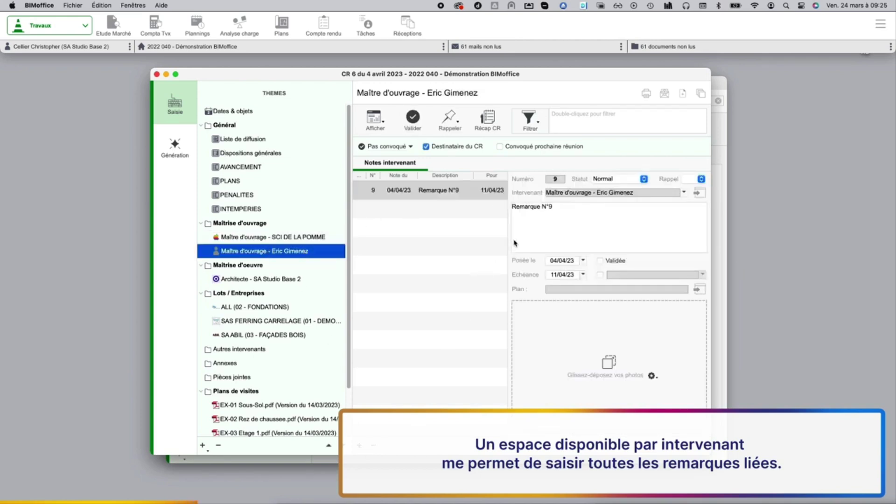
{"action": "left_click", "coordinate": [548, 211]}
{"action": "triple_click", "coordinate": [549, 211]}
{"action": "type", "text": "Proposition une"}
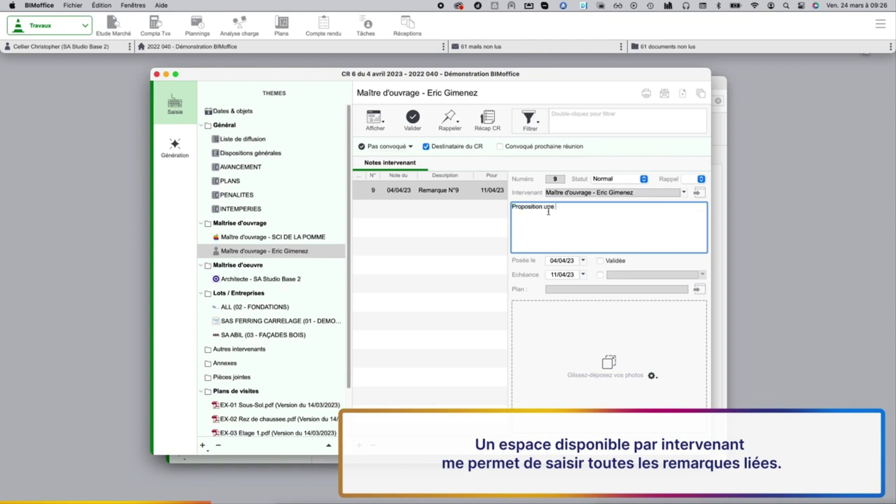
{"action": "type", "text": " solution pour"}
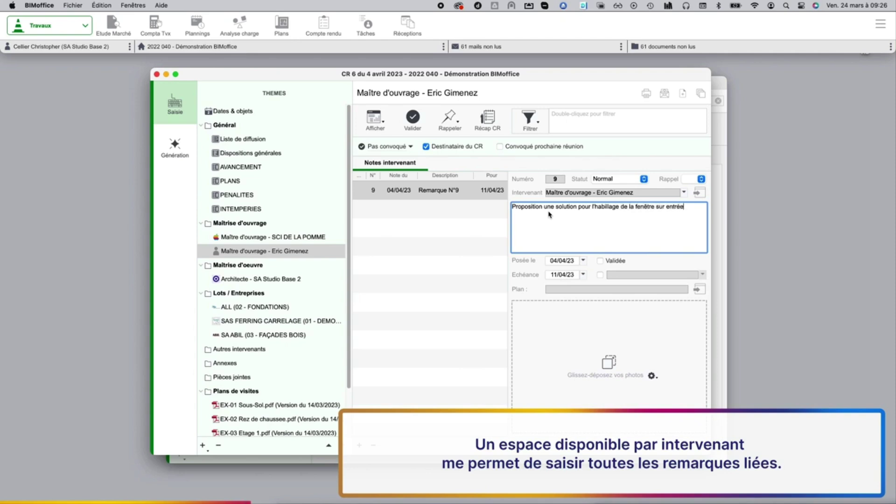
{"action": "left_click", "coordinate": [609, 289]}
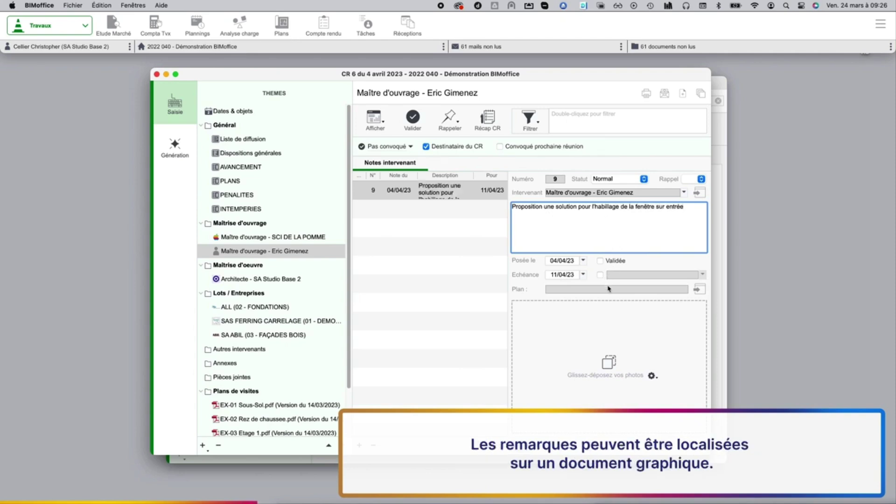
- Attach the window cladding note to the plan EX-02 Rez de chaussee.pdf and place its marker at the east end of the western building
{"action": "right_click", "coordinate": [438, 192]}
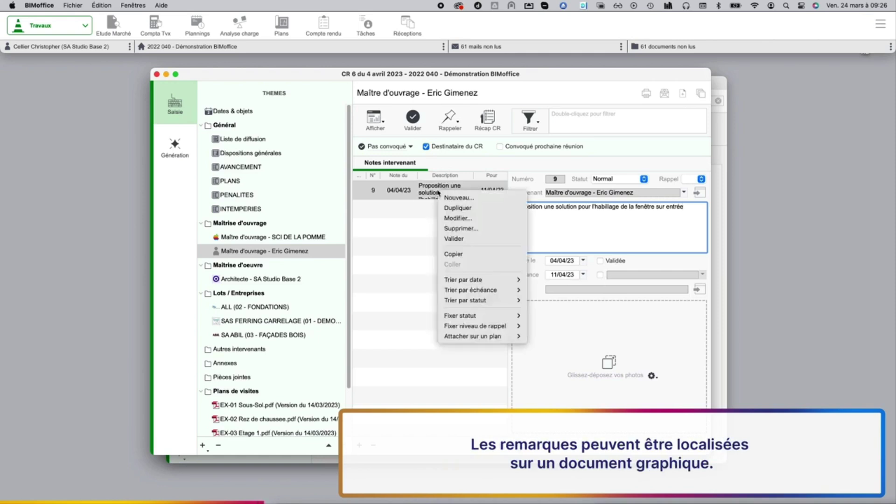
{"action": "mouse_move", "coordinate": [491, 337]}
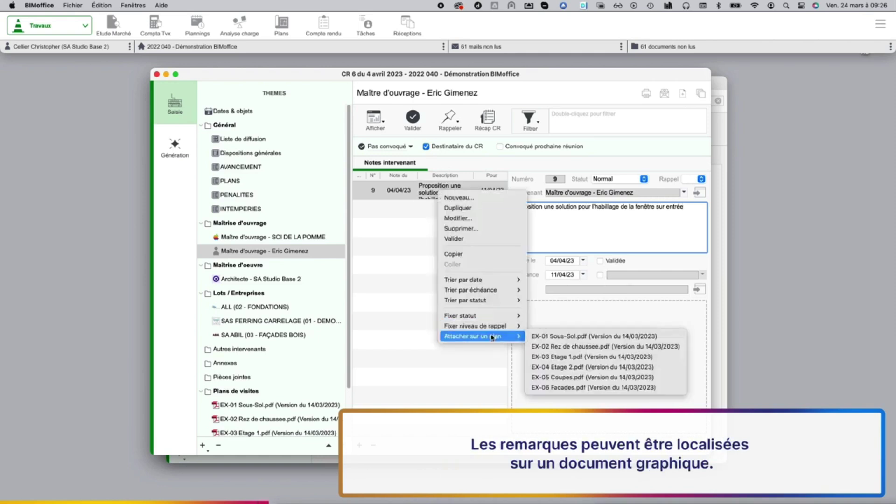
{"action": "left_click", "coordinate": [557, 348]}
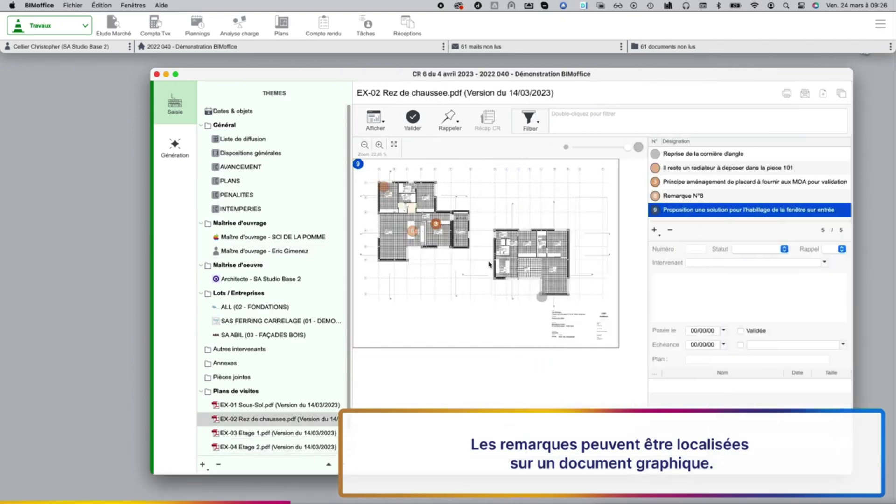
{"action": "mouse_move", "coordinate": [362, 167]}
{"action": "left_mouse_down"}
{"action": "mouse_move", "coordinate": [427, 208]}
{"action": "mouse_move", "coordinate": [473, 219]}
{"action": "left_mouse_up"}
- Set the status of the window cladding note to Important
{"action": "left_click", "coordinate": [753, 249]}
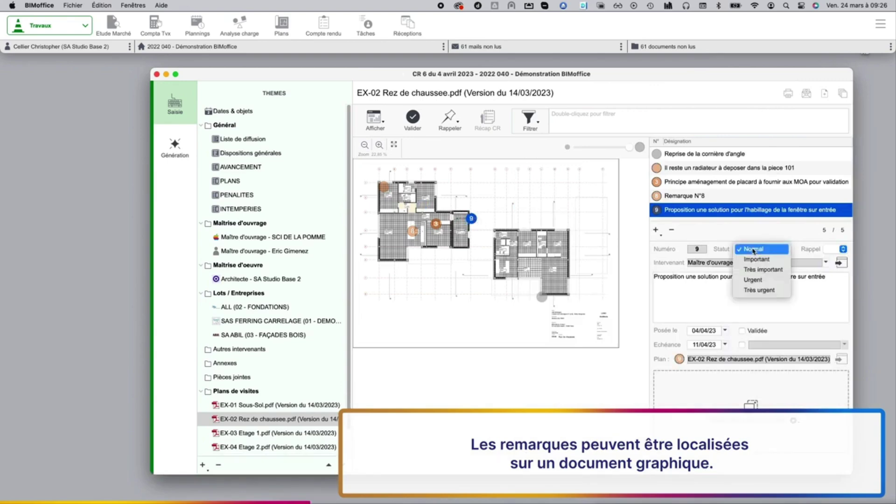
{"action": "left_click", "coordinate": [755, 261]}
{"action": "left_click", "coordinate": [732, 293]}
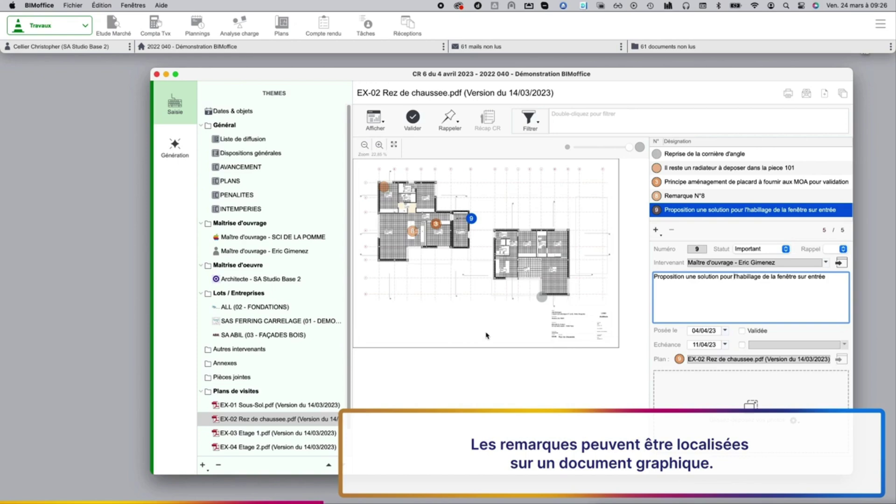
- Add a note for SA ABIL [03 - FAÇADES BOIS] on the plan, placing its marker at the eastern building's southwest corner
{"action": "left_click", "coordinate": [656, 230]}
{"action": "mouse_move", "coordinate": [686, 265]}
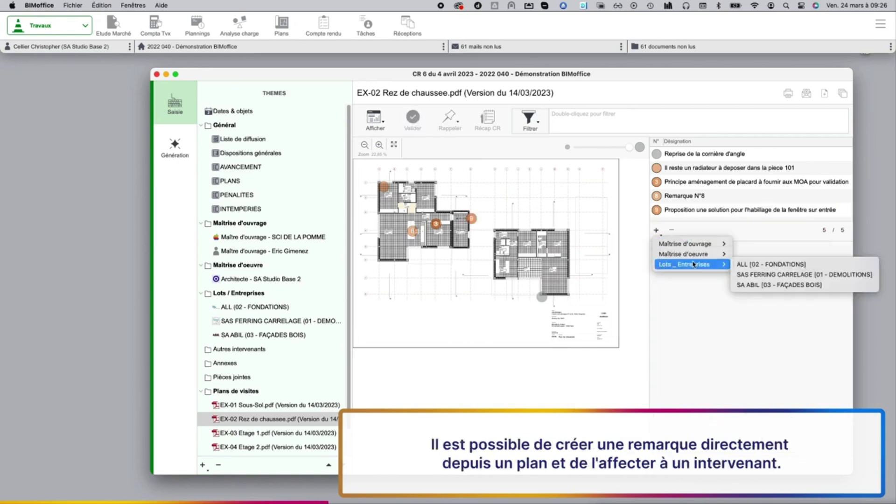
{"action": "left_click", "coordinate": [755, 284]}
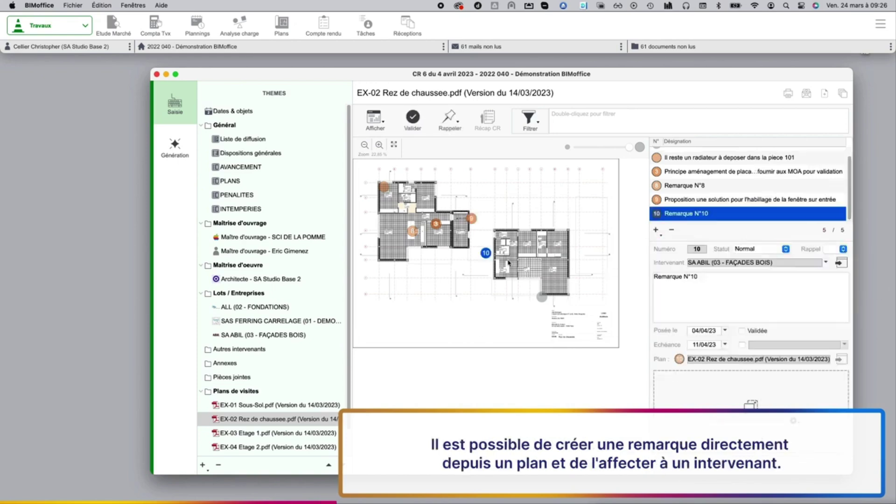
{"action": "left_click_drag", "start_coordinate": [486, 253], "coordinate": [494, 283]}
- Replace the text of the new SA ABIL note with "Habillage d'angle à prévoir"
{"action": "left_click", "coordinate": [691, 278]}
{"action": "key", "text": "super+a"}
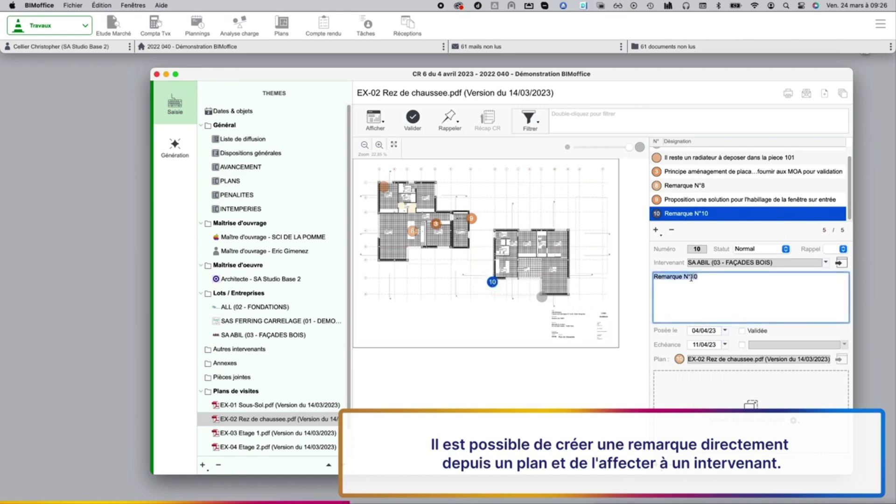
{"action": "type", "text": "Habillage d'angle à pré"}
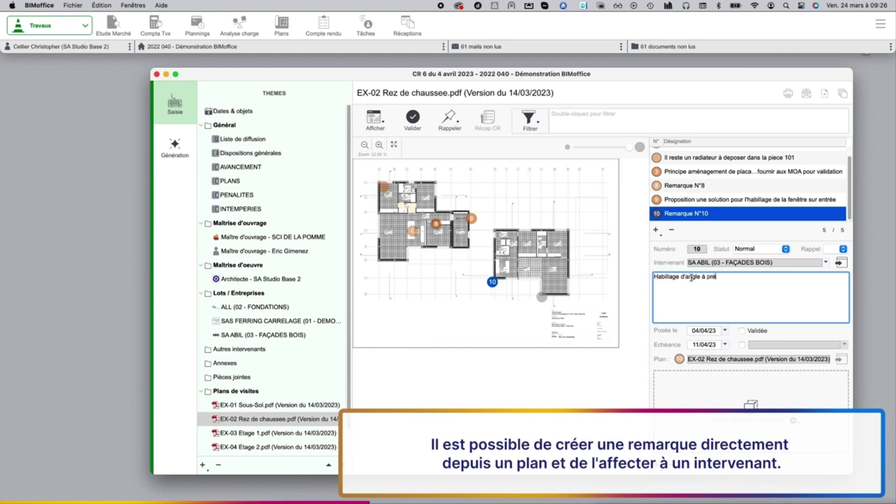
{"action": "type", "text": "voir"}
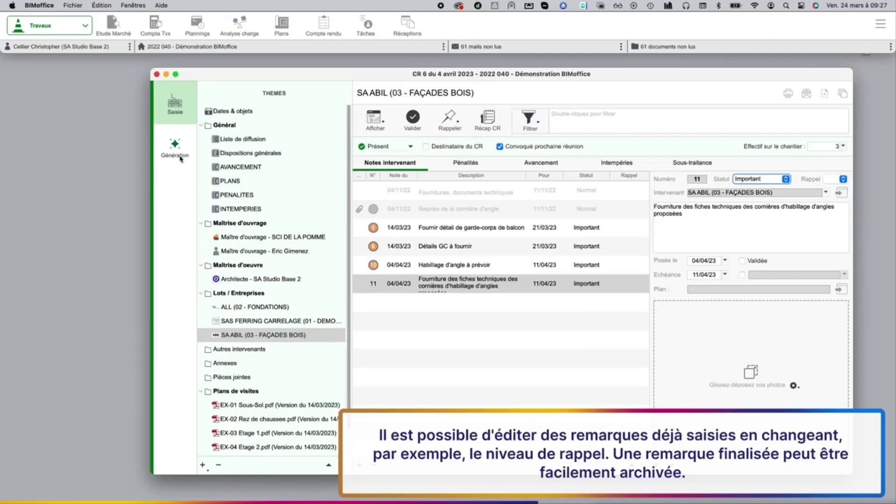
- Generate the report preview and review its cover page, distribution list and participant notes
{"action": "left_click", "coordinate": [176, 154]}
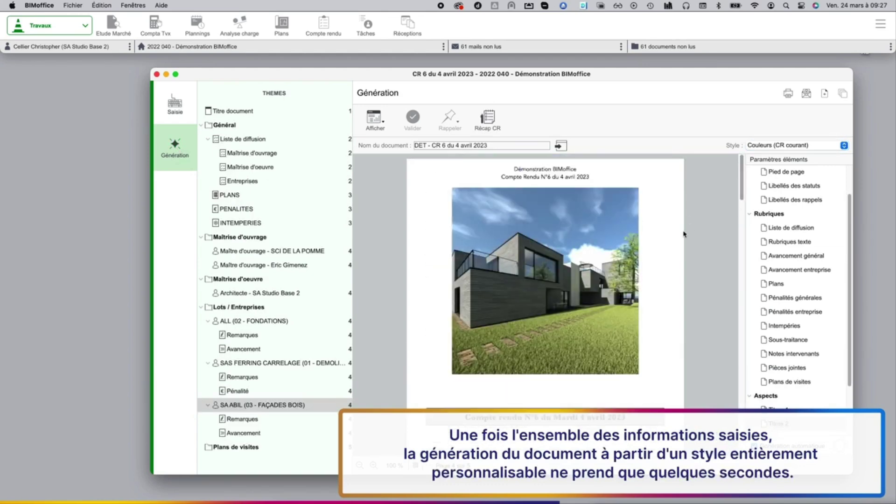
{"action": "scroll", "coordinate": [583, 283], "scroll_direction": "down", "scroll_amount": 3}
{"action": "scroll", "coordinate": [584, 283], "scroll_direction": "down", "scroll_amount": 10}
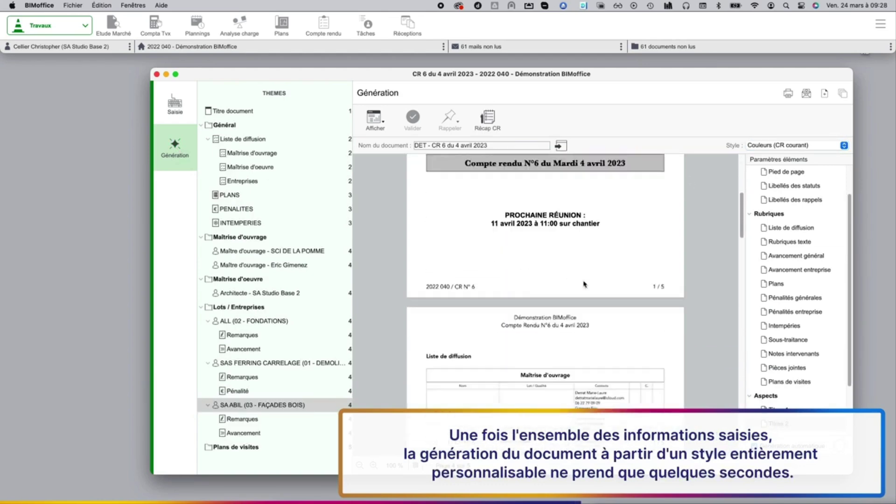
{"action": "scroll", "coordinate": [587, 283], "scroll_direction": "down", "scroll_amount": 10}
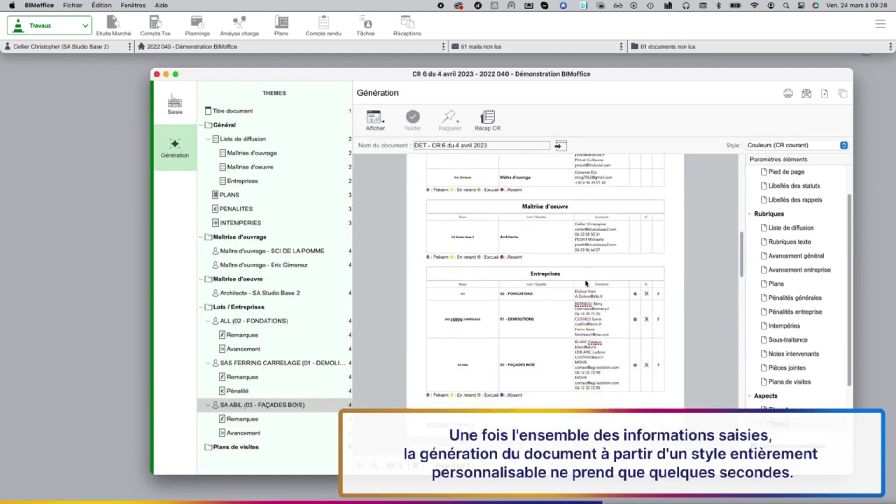
{"action": "scroll", "coordinate": [586, 283], "scroll_direction": "down", "scroll_amount": 10}
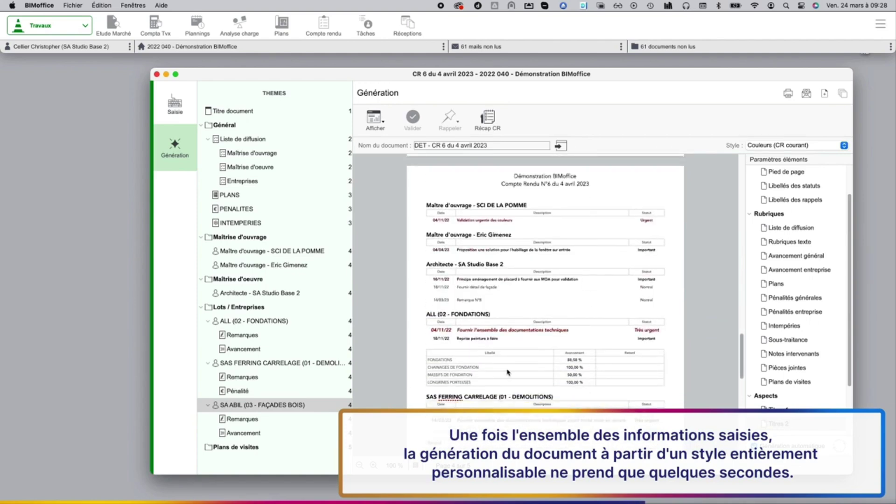
- Return to data entry and set the progress of ALL's FONDATIONS and MASSIFS DE FONDATION tasks to 100 %
{"action": "left_click", "coordinate": [173, 106]}
{"action": "left_click", "coordinate": [308, 307]}
{"action": "left_click", "coordinate": [542, 163]}
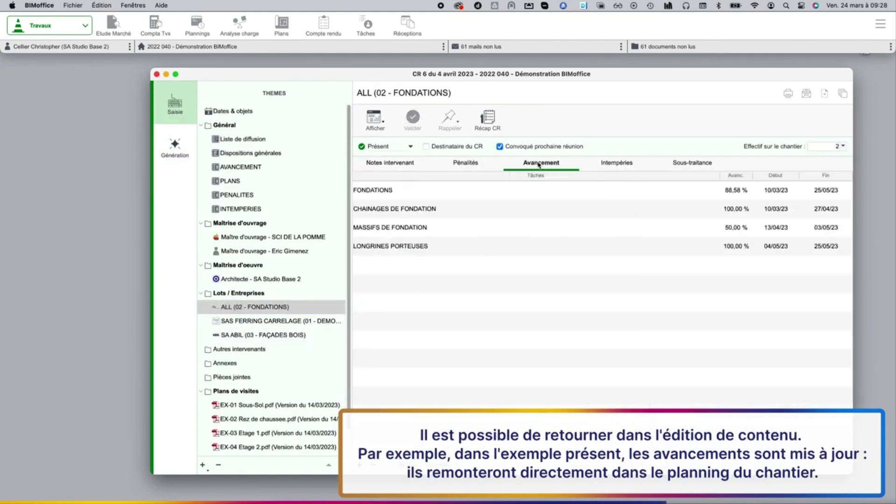
{"action": "left_click", "coordinate": [736, 190]}
{"action": "double_click", "coordinate": [736, 227]}
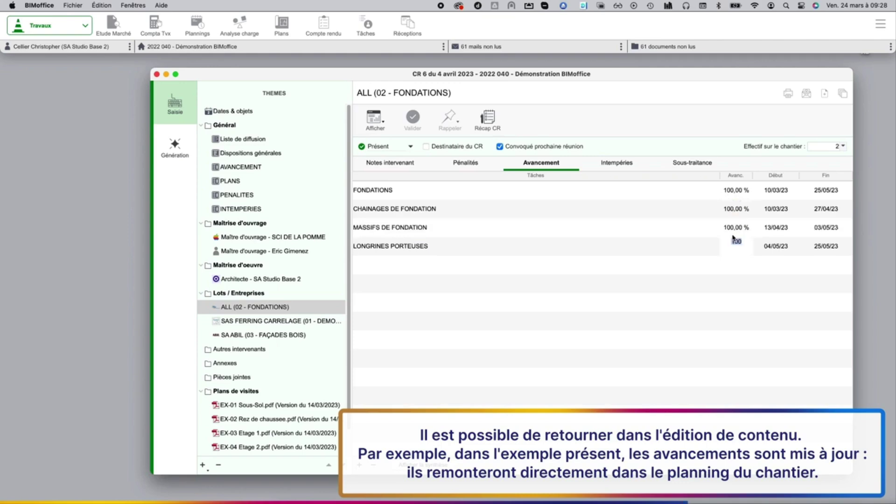
- Set SA ABIL's progress to 25 % for DISPOSITIFS PARE-PLUIE and 10 % for BARDAGE EN PLANCHES RABOTEES
{"action": "left_click", "coordinate": [301, 322]}
{"action": "left_click", "coordinate": [310, 336]}
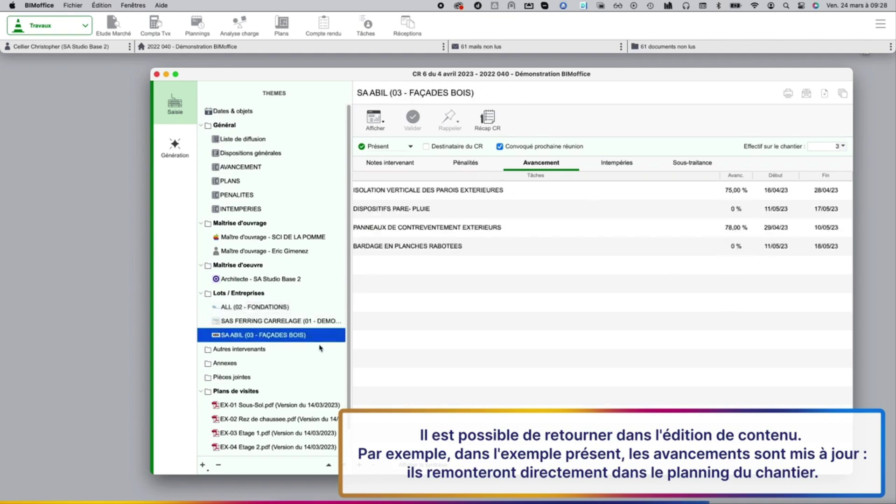
{"action": "left_click", "coordinate": [737, 247]}
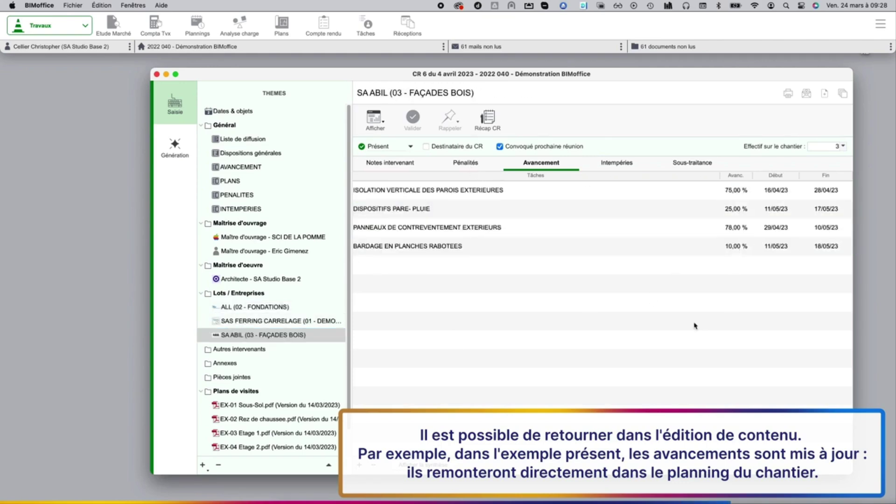
- Check the general AVANCEMENT section, then review the company notes and progress tables in the regenerated report
{"action": "left_click", "coordinate": [239, 172]}
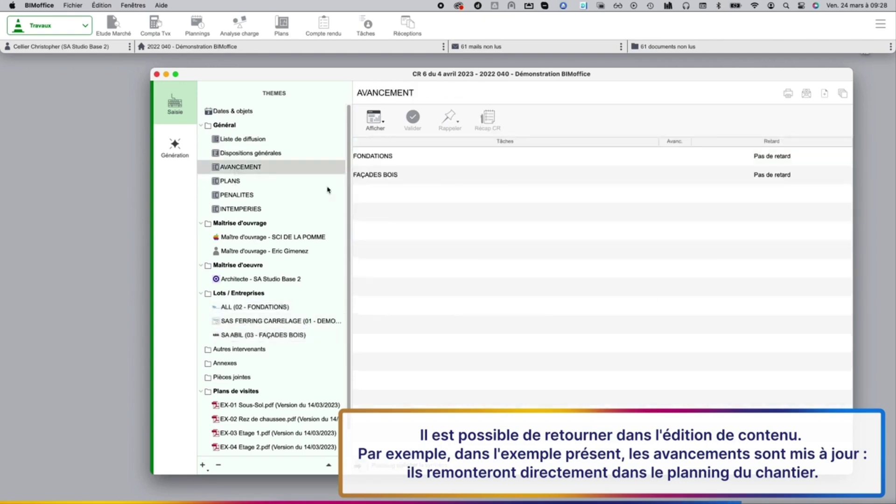
{"action": "left_click", "coordinate": [176, 148]}
{"action": "scroll", "coordinate": [602, 378], "scroll_direction": "down", "scroll_amount": 10}
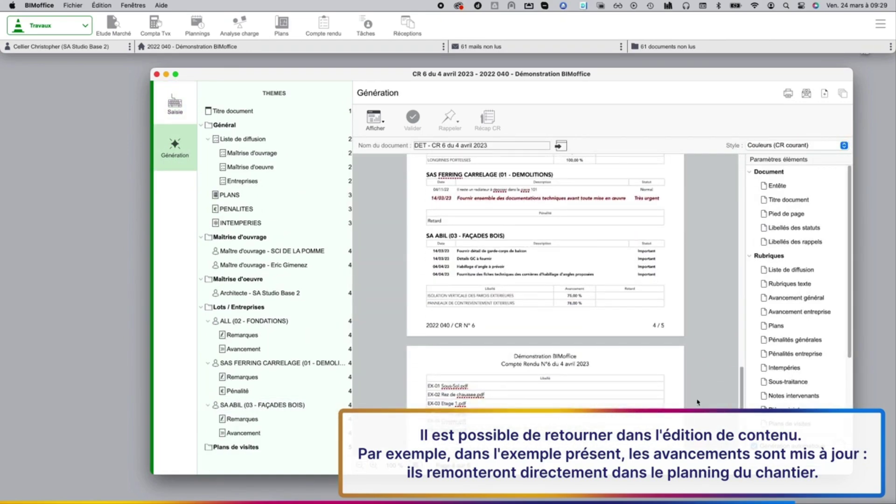
- Create the final report document and email it with the visit plans to the recipients
{"action": "left_click", "coordinate": [825, 93]}
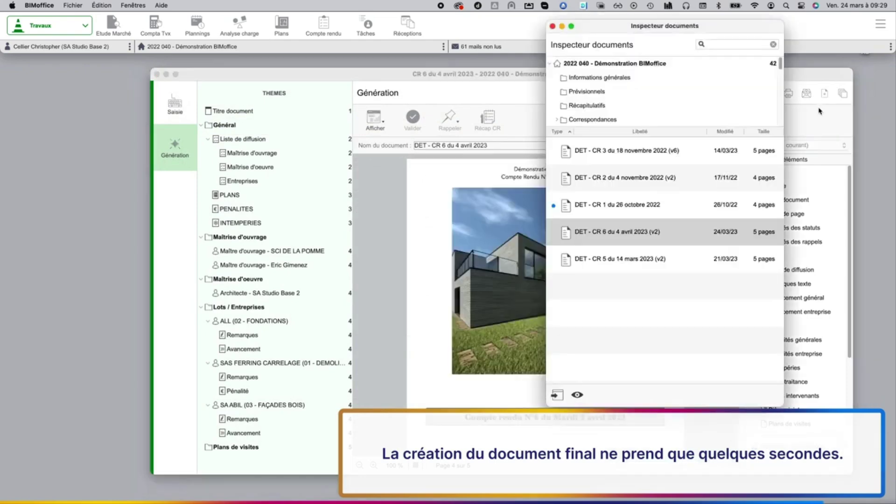
{"action": "left_click", "coordinate": [806, 95]}
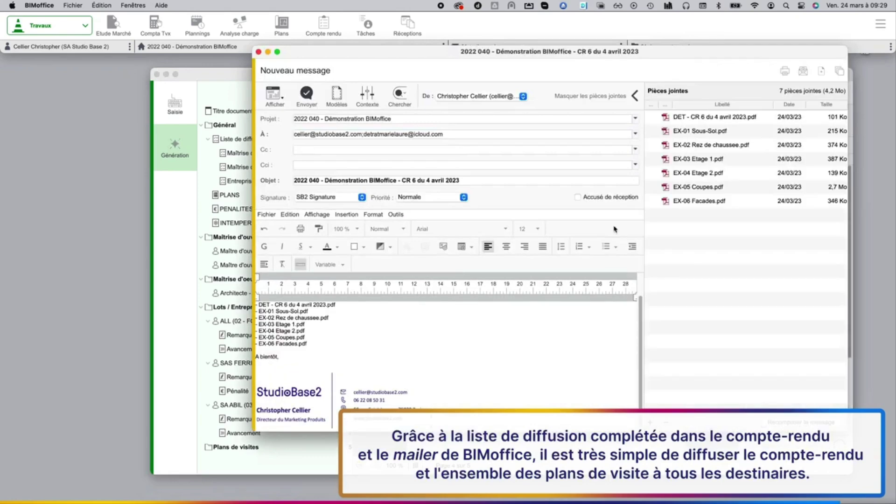
{"action": "left_click", "coordinate": [305, 95]}
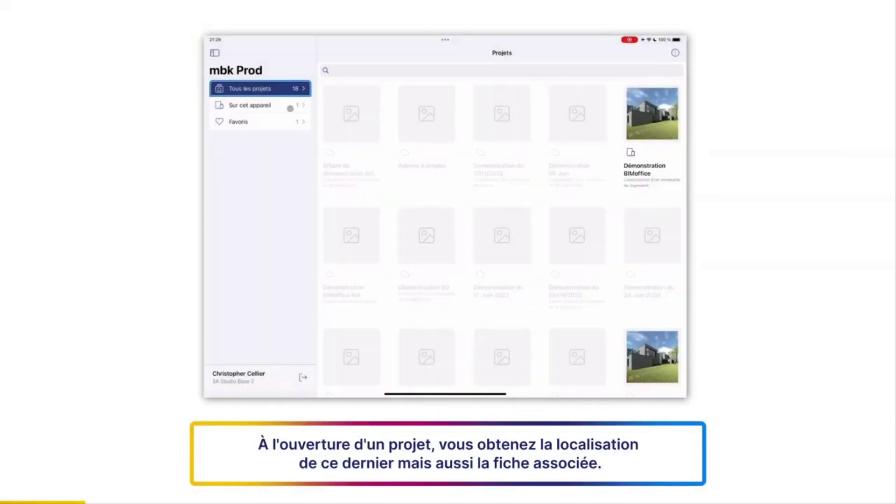
- Open the Démonstration BIMoffice project stored on this device and expand its information sheet over the location map
{"action": "left_click", "coordinate": [290, 108]}
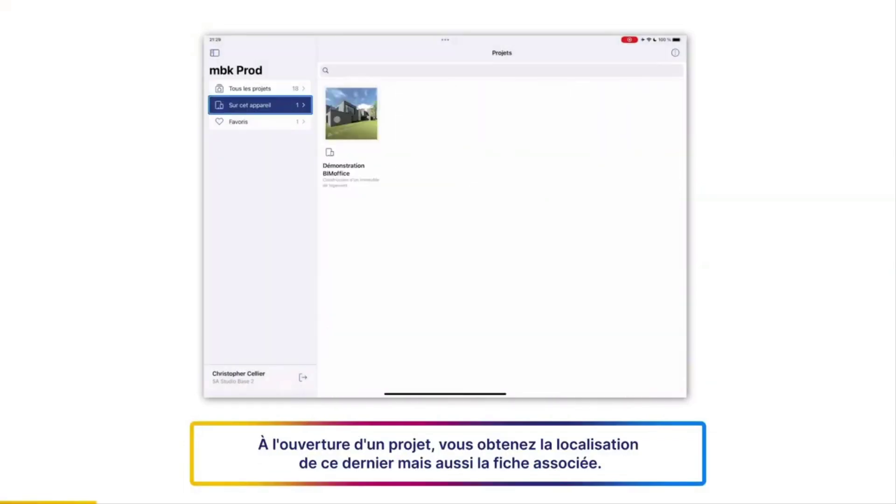
{"action": "left_click", "coordinate": [338, 120]}
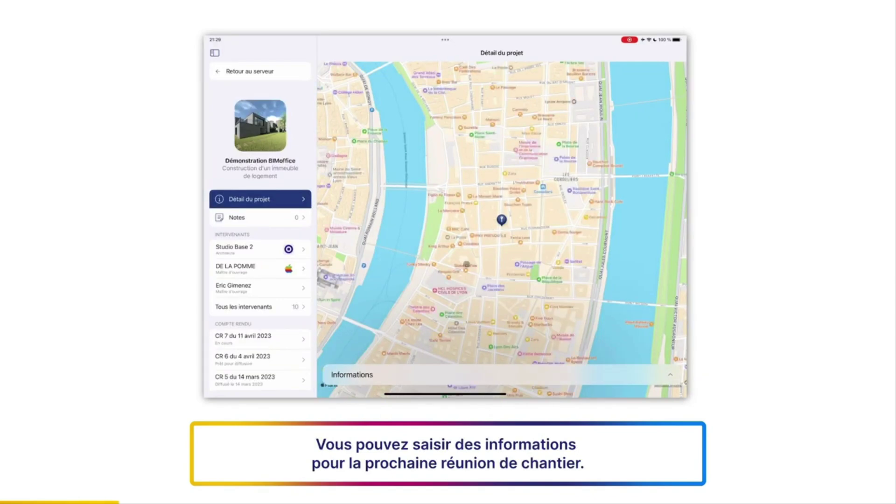
{"action": "left_click", "coordinate": [509, 372]}
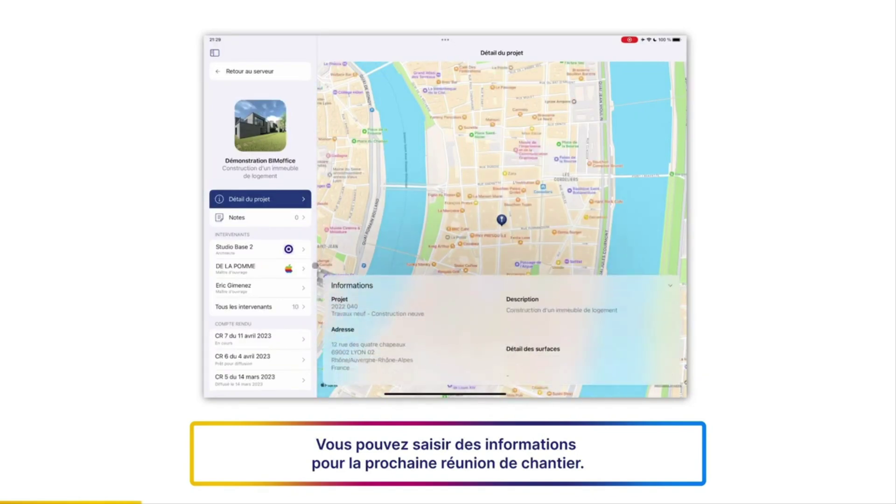
- In report CR 7 du 11 avril 2023, enter "Visite du CSPS à organiser" as the next meeting's subject and save
{"action": "left_click", "coordinate": [268, 344]}
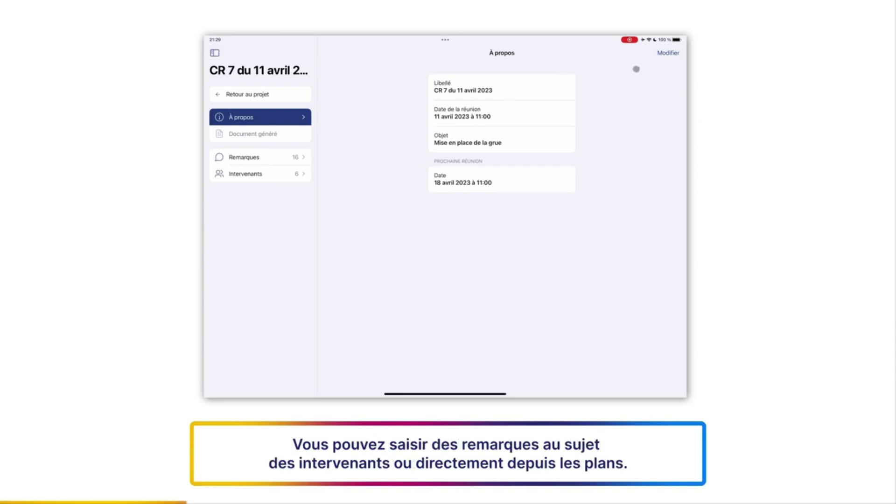
{"action": "left_click", "coordinate": [668, 53]}
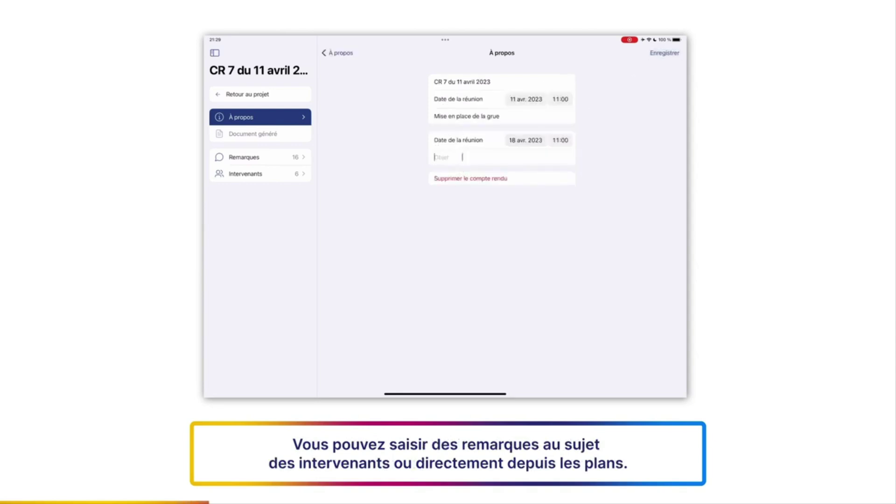
{"action": "type", "text": "Visite d"}
{"action": "type", "text": "u C"}
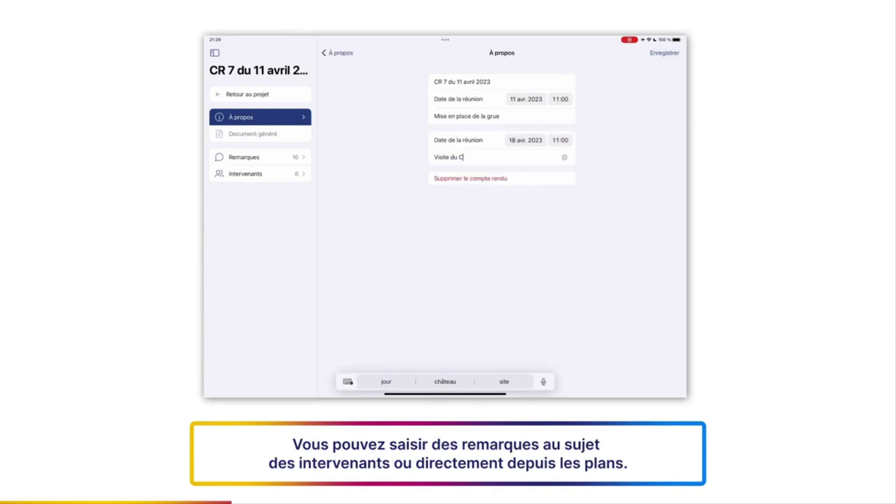
{"action": "type", "text": "SPS à organiser"}
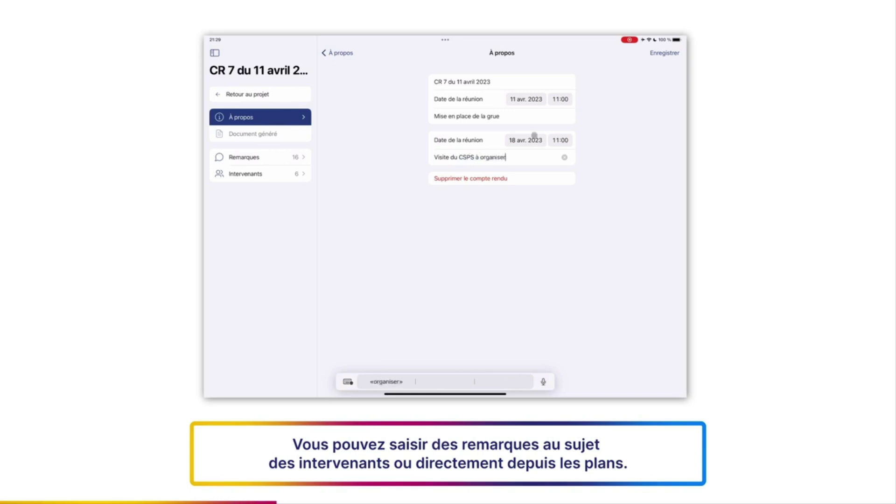
{"action": "left_click", "coordinate": [664, 52]}
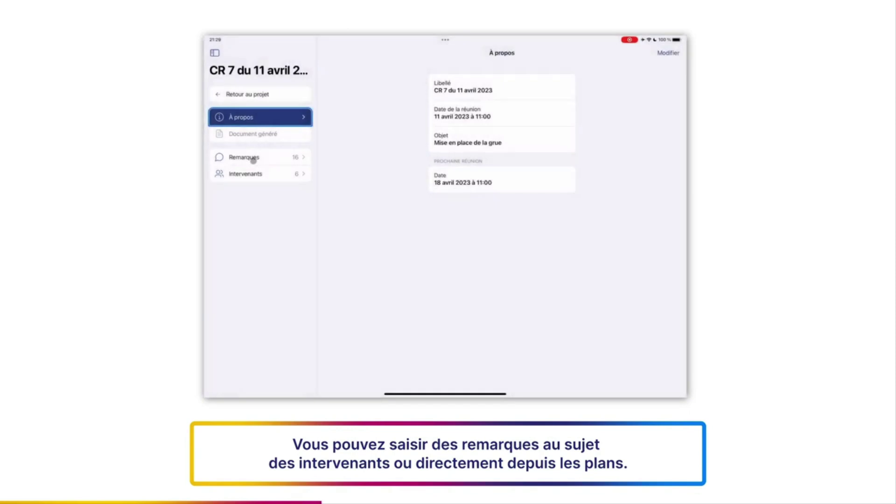
- Open the report's full list of remarks and close remark n°14, "Habillage à reprendre"
{"action": "left_click", "coordinate": [254, 160]}
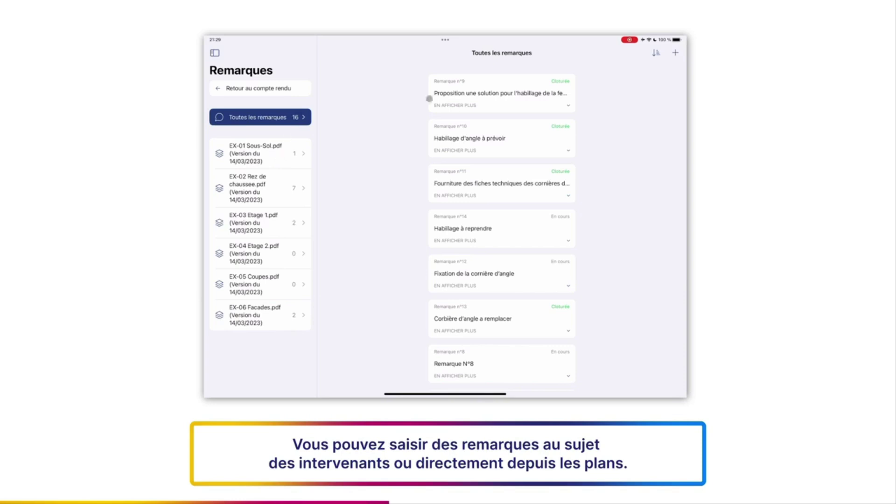
{"action": "scroll", "coordinate": [540, 250], "scroll_direction": "down", "scroll_amount": 1}
{"action": "left_click", "coordinate": [568, 224]}
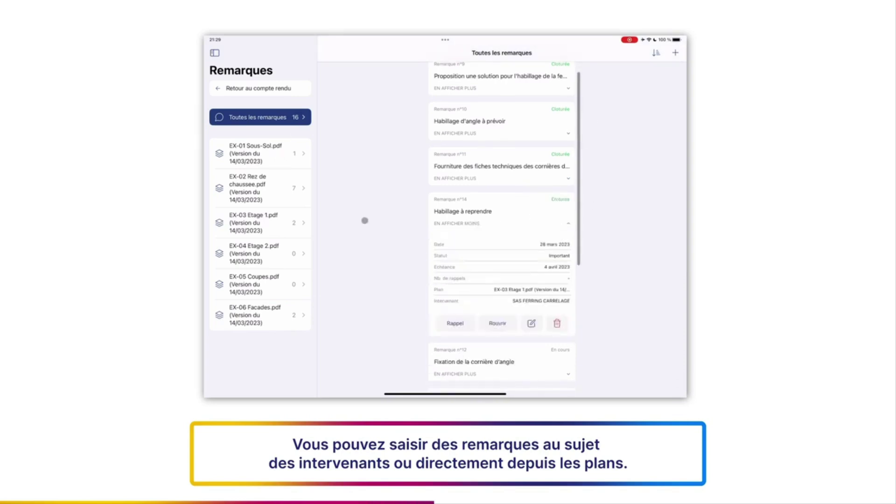
- Start a new remark from the EX-03 Etage 1 plan and assign it to SAS FERRING CARRELAGE
{"action": "left_click", "coordinate": [276, 196]}
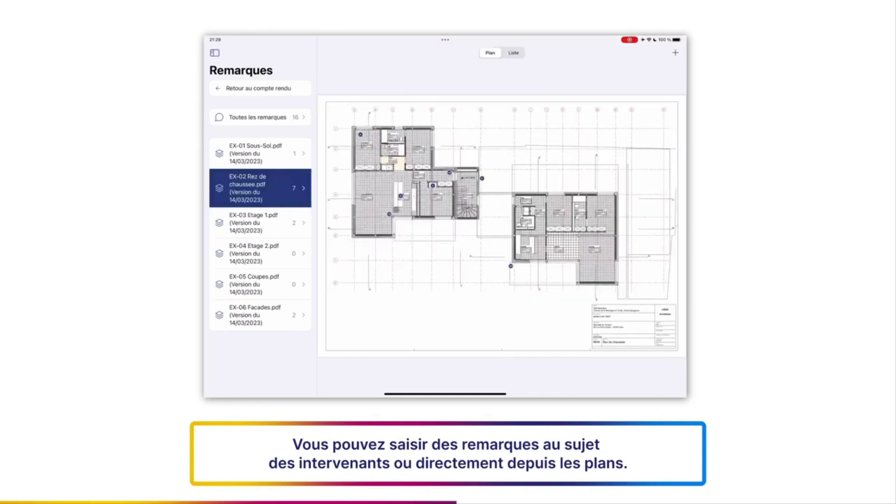
{"action": "left_click", "coordinate": [238, 226]}
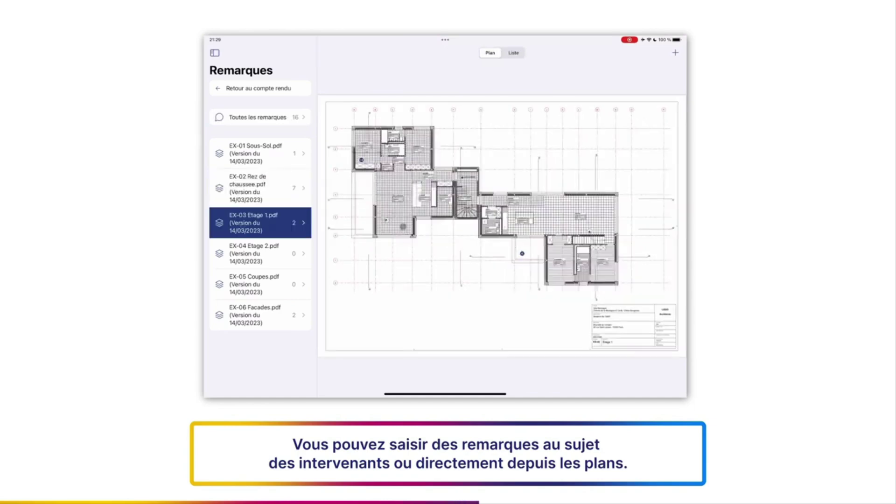
{"action": "double_click", "coordinate": [404, 228]}
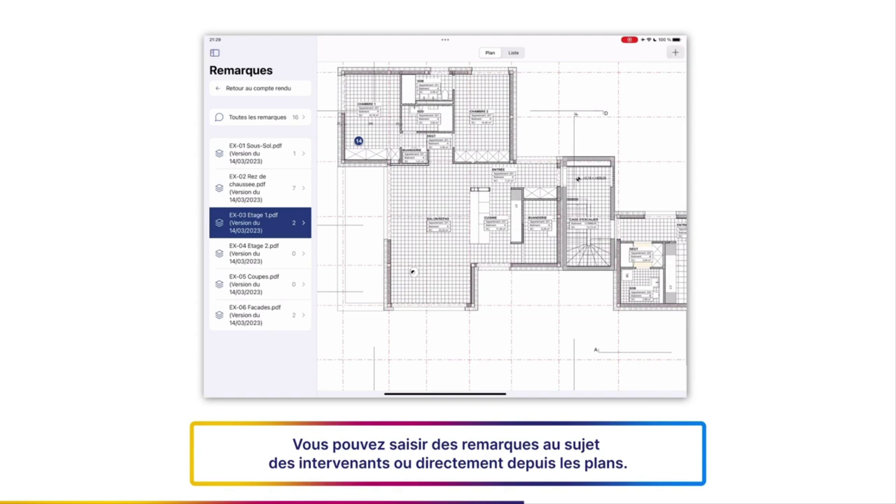
{"action": "left_click", "coordinate": [675, 53]}
{"action": "left_click", "coordinate": [563, 90]}
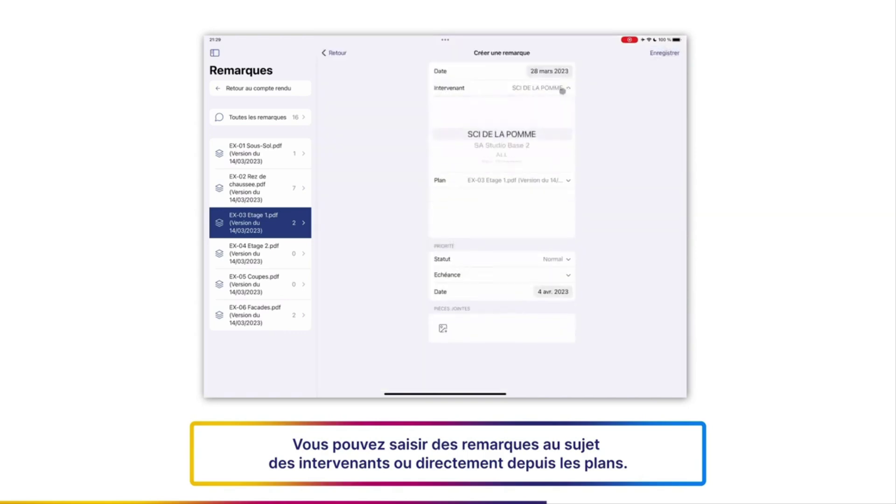
{"action": "left_click_drag", "start_coordinate": [512, 155], "coordinate": [508, 111]}
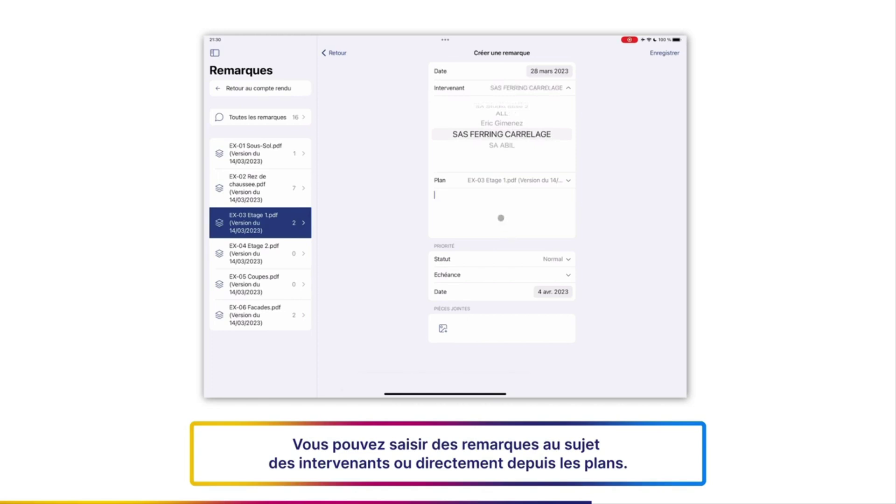
- Enter "Cornière d'angle à reprendre" as the remark's text, set its status to Important, and save it
{"action": "type", "text": "ère d'angle à rep"}
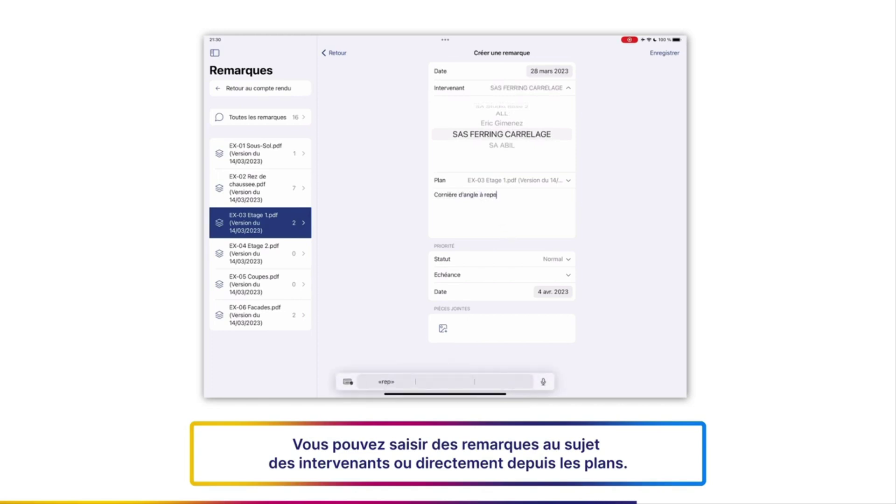
{"action": "type", "text": "endre"}
{"action": "left_click", "coordinate": [507, 261]}
{"action": "left_click_drag", "start_coordinate": [502, 318], "coordinate": [502, 305]}
{"action": "left_click", "coordinate": [665, 53]}
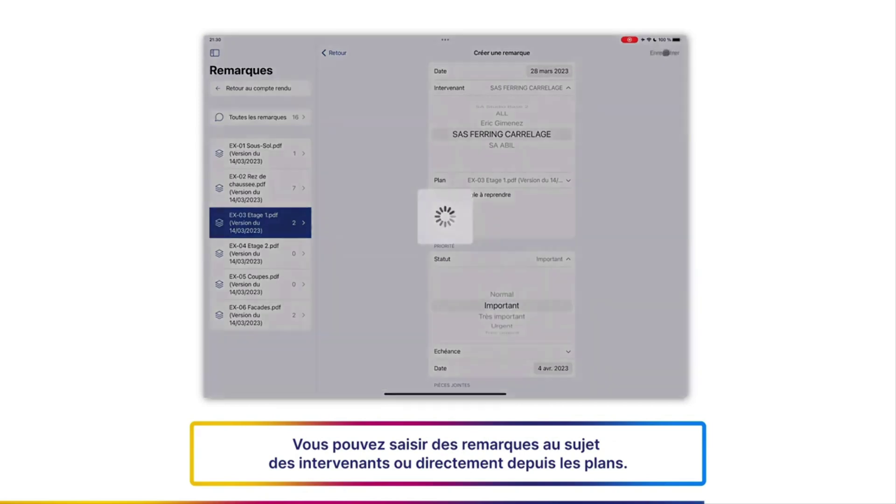